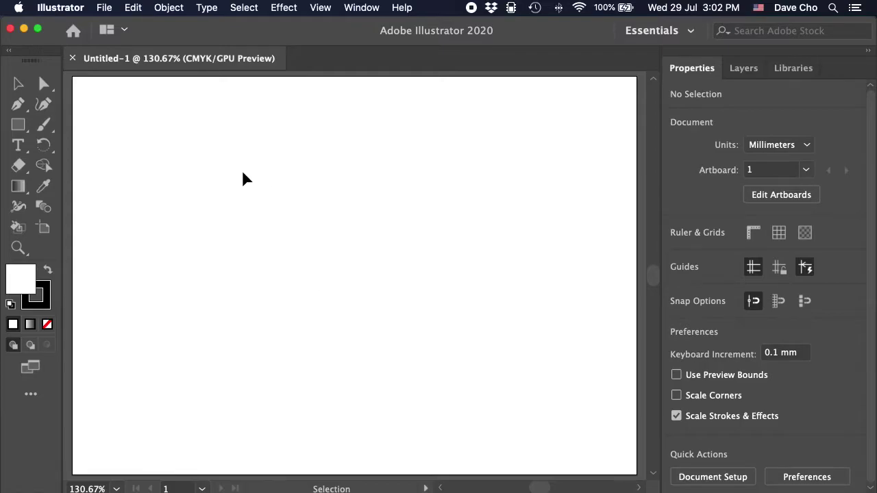
Draw a roughly 72 × 64 mm rectangle and move it to the artboard's upper left
{"action": "key", "text": "m"}
{"action": "left_click_drag", "start_coordinate": [238, 139], "coordinate": [376, 263]}
{"action": "left_click", "coordinate": [20, 84]}
{"action": "left_click", "coordinate": [250, 133]}
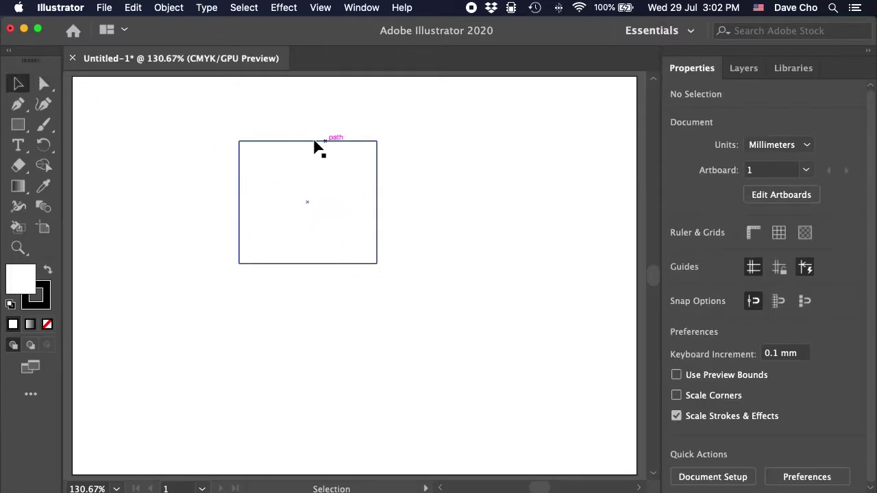
{"action": "left_click_drag", "start_coordinate": [293, 141], "coordinate": [232, 137]}
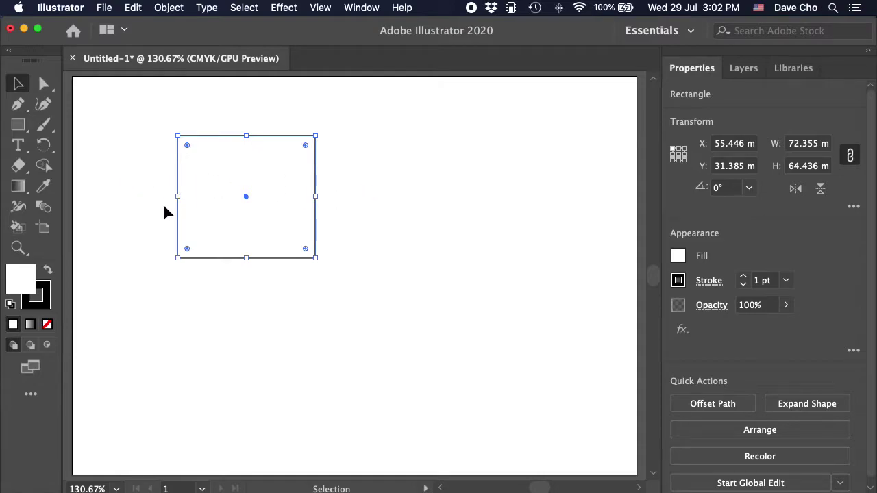
Open the Color and Swatches panels, stack Swatches under Color and dock the group beside Properties
{"action": "left_click", "coordinate": [374, 7]}
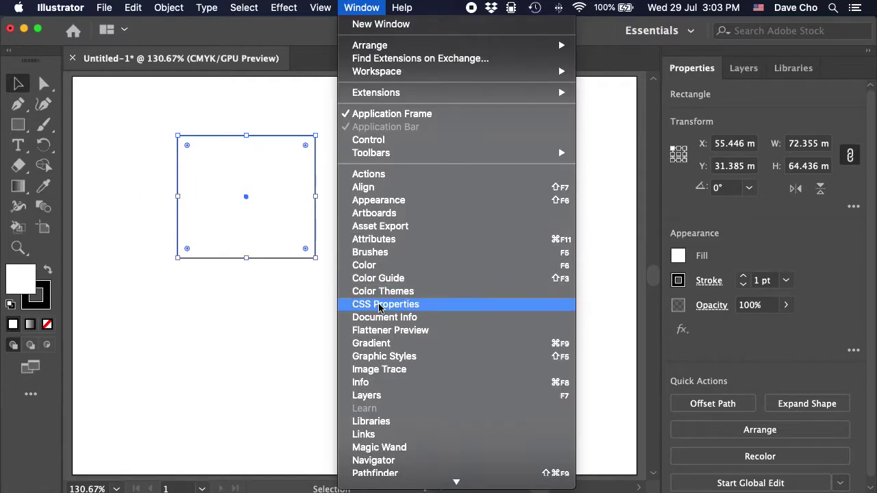
{"action": "left_click", "coordinate": [388, 267]}
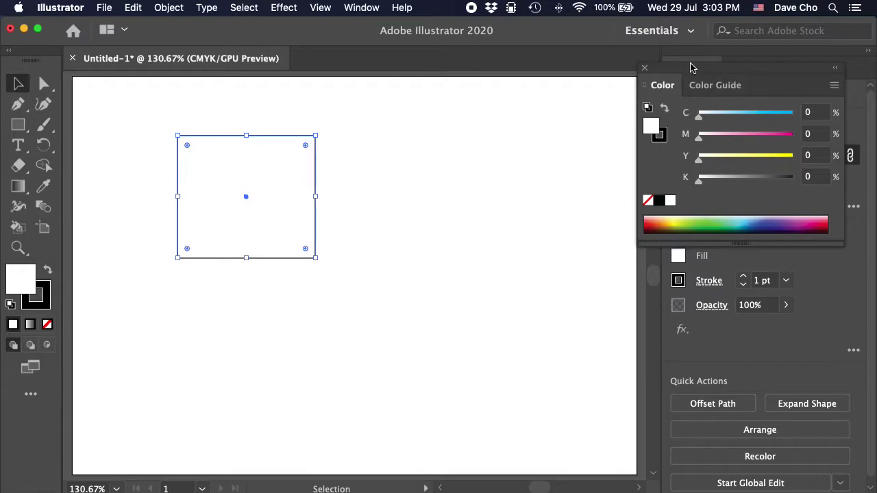
{"action": "left_click_drag", "start_coordinate": [691, 67], "coordinate": [466, 66]}
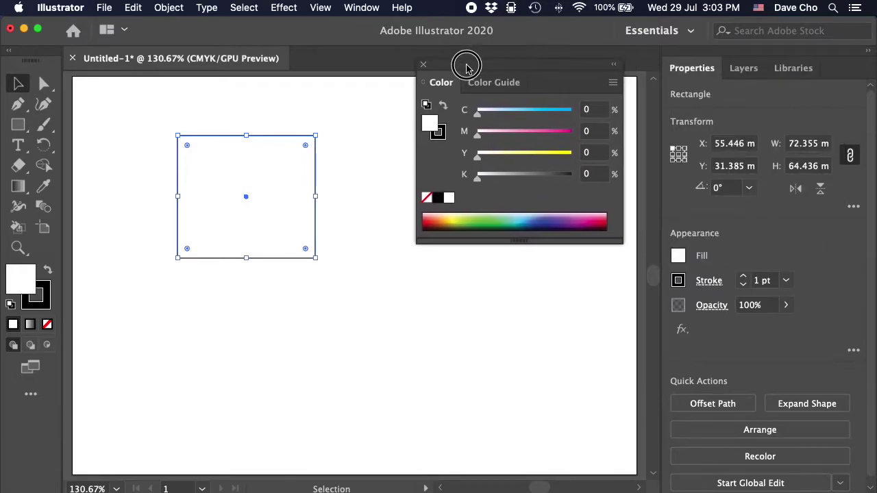
{"action": "left_click", "coordinate": [360, 7]}
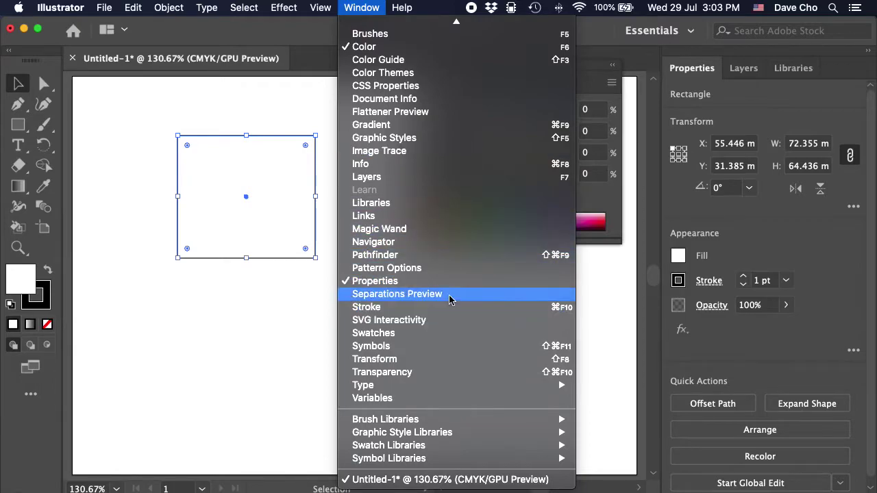
{"action": "left_click", "coordinate": [450, 333]}
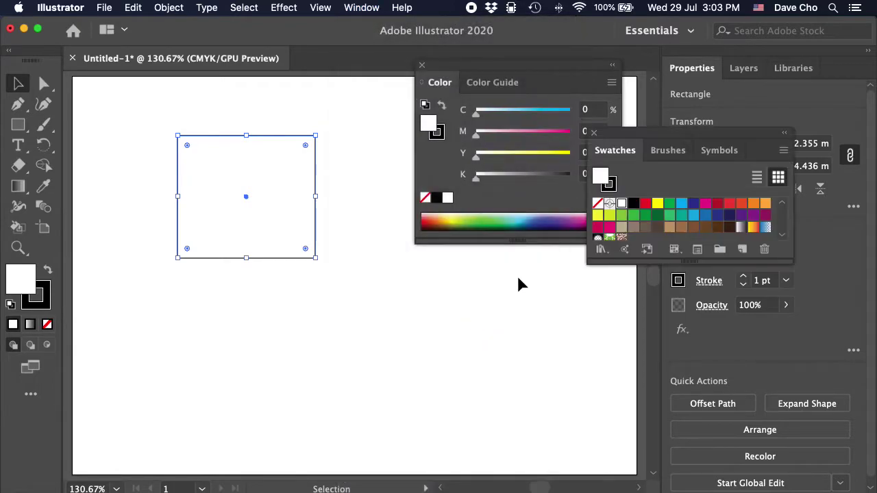
{"action": "left_click_drag", "start_coordinate": [622, 134], "coordinate": [457, 251]}
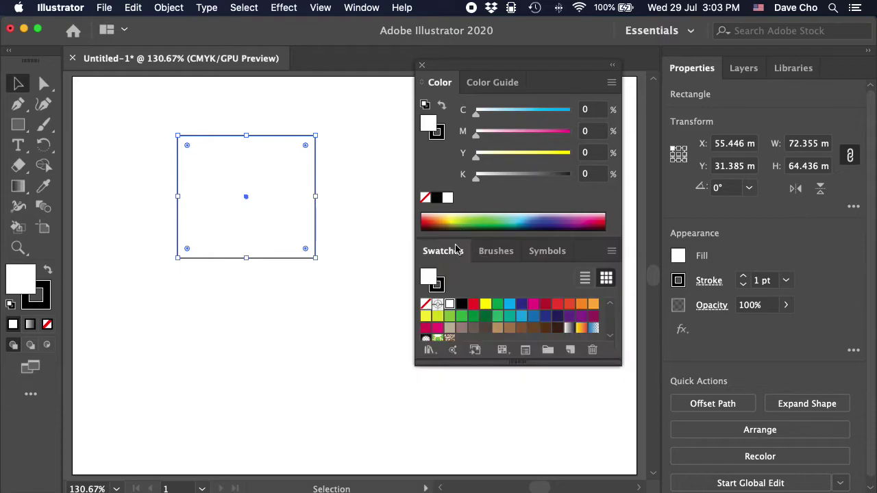
{"action": "left_click_drag", "start_coordinate": [531, 69], "coordinate": [653, 134]}
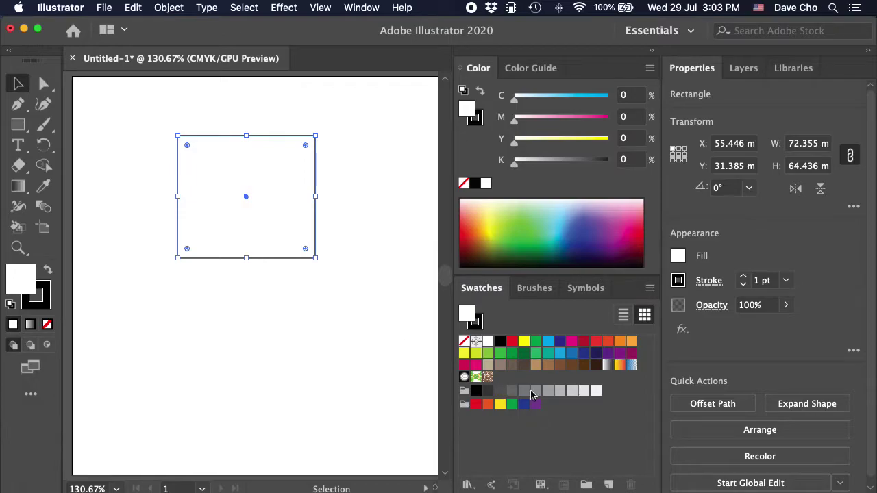
Fill the rectangle cyan and make an overlapping copy recoloured purple with 82% magenta
{"action": "left_click", "coordinate": [367, 253]}
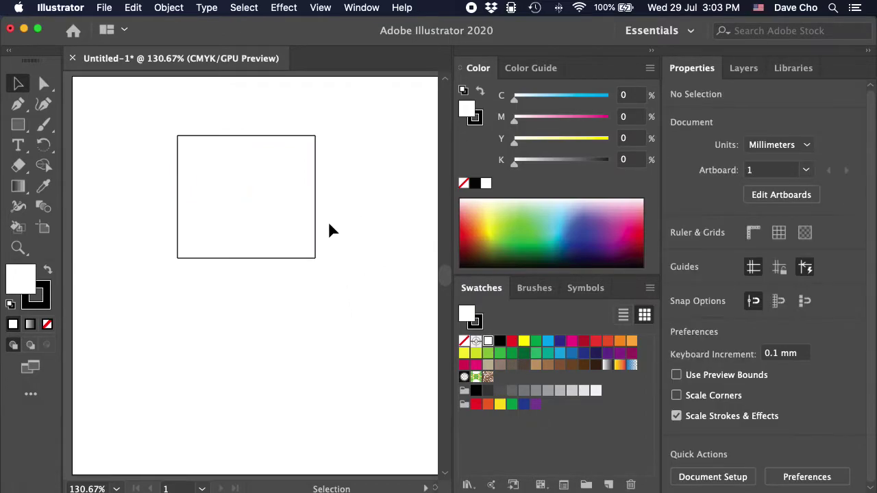
{"action": "left_click_drag", "start_coordinate": [315, 231], "coordinate": [310, 235]}
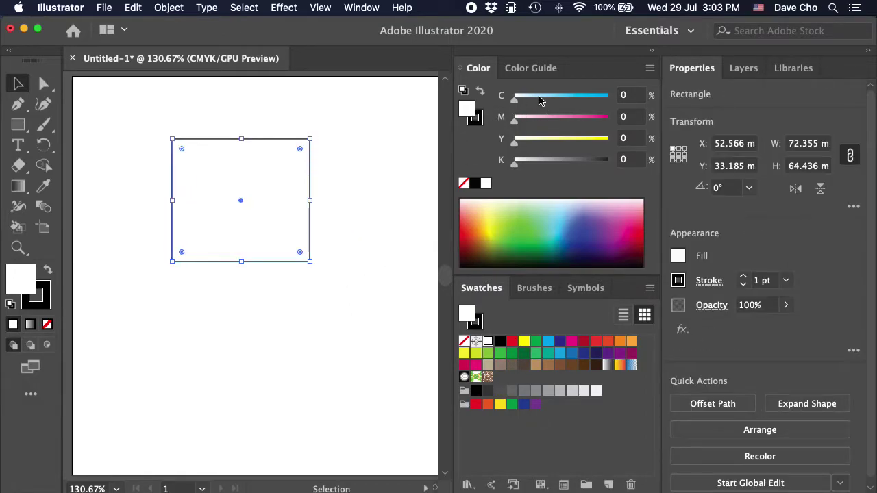
{"action": "left_click_drag", "start_coordinate": [516, 100], "coordinate": [588, 99]}
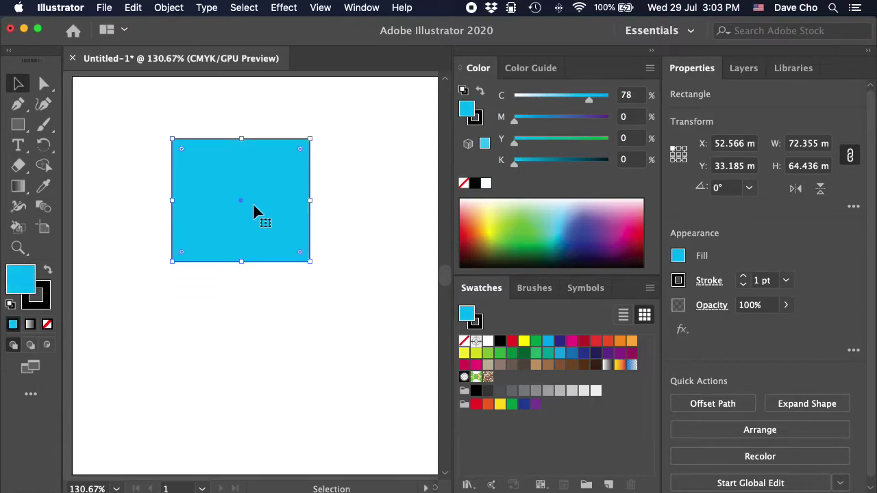
{"action": "left_click_drag", "start_coordinate": [297, 202], "coordinate": [356, 244]}
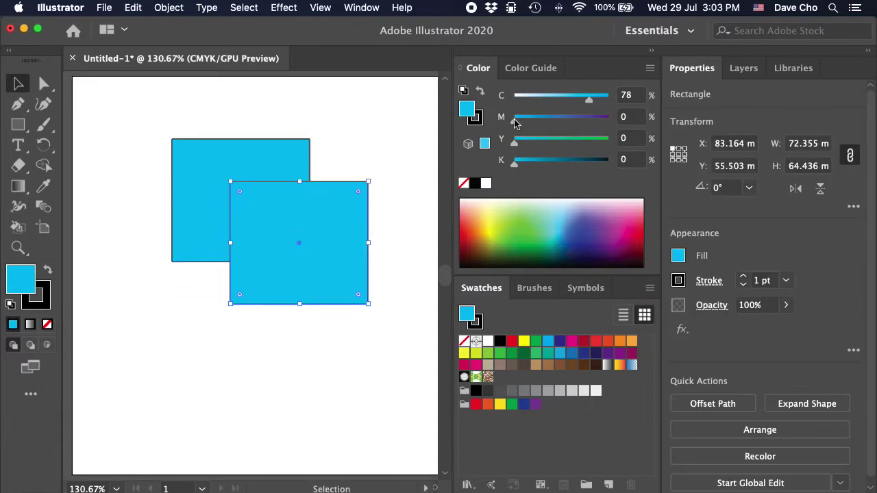
{"action": "mouse_move", "coordinate": [514, 119]}
{"action": "left_mouse_down"}
{"action": "mouse_move", "coordinate": [593, 122]}
{"action": "mouse_move", "coordinate": [544, 100]}
{"action": "left_mouse_up"}
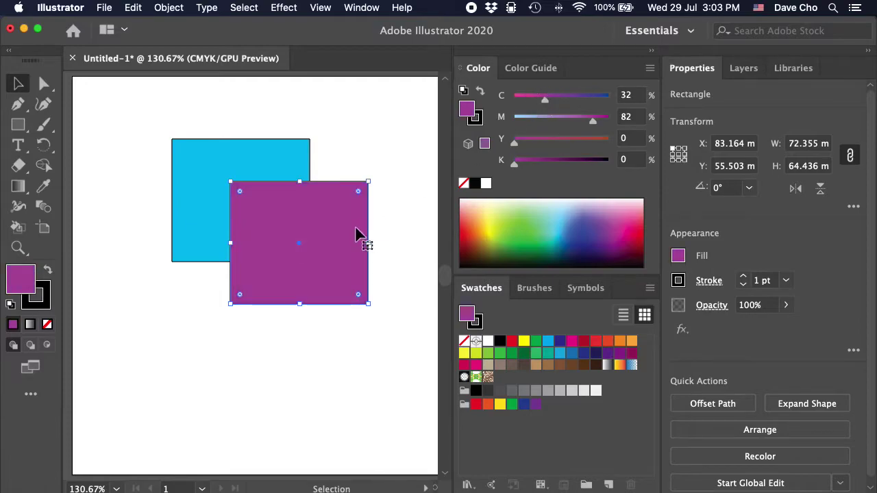
{"action": "mouse_move", "coordinate": [314, 223]}
{"action": "left_mouse_down"}
{"action": "mouse_move", "coordinate": [234, 276]}
{"action": "mouse_move", "coordinate": [209, 263]}
{"action": "left_mouse_up"}
Add a pale yellow-green third copy and set the stroke of all three rectangles to None
{"action": "mouse_move", "coordinate": [550, 121]}
{"action": "left_mouse_down"}
{"action": "mouse_move", "coordinate": [515, 121]}
{"action": "mouse_move", "coordinate": [532, 99]}
{"action": "mouse_move", "coordinate": [524, 99]}
{"action": "left_mouse_up"}
{"action": "left_click_drag", "start_coordinate": [514, 142], "coordinate": [567, 142]}
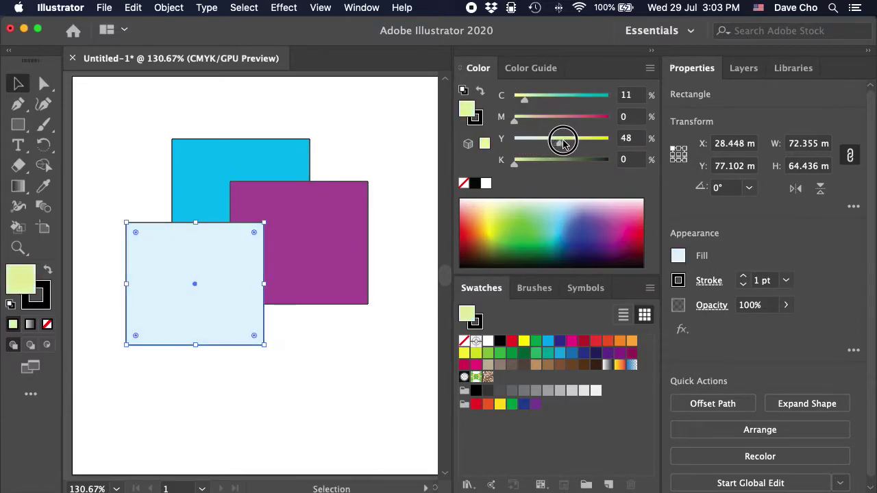
{"action": "left_click_drag", "start_coordinate": [127, 152], "coordinate": [276, 247]}
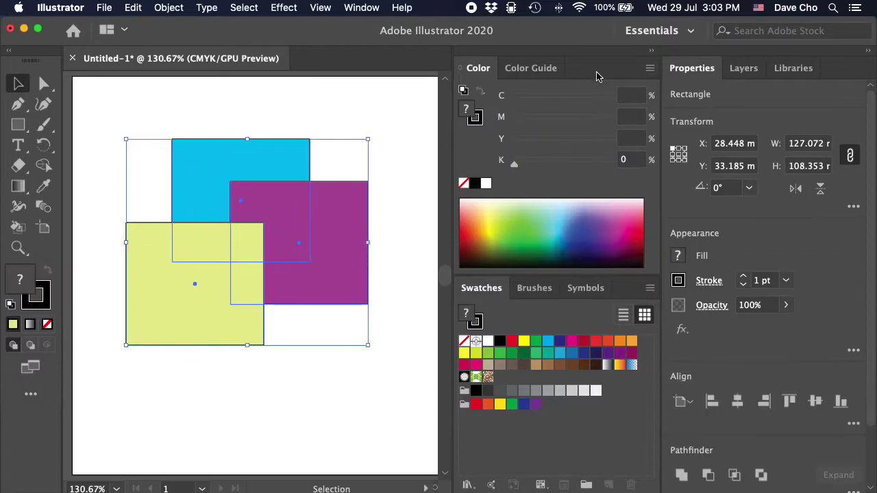
{"action": "left_click", "coordinate": [474, 119]}
{"action": "left_click", "coordinate": [464, 184]}
Shift the yellow-green rectangle slightly right and inspect the purple fill's CMYK values
{"action": "left_click", "coordinate": [291, 106]}
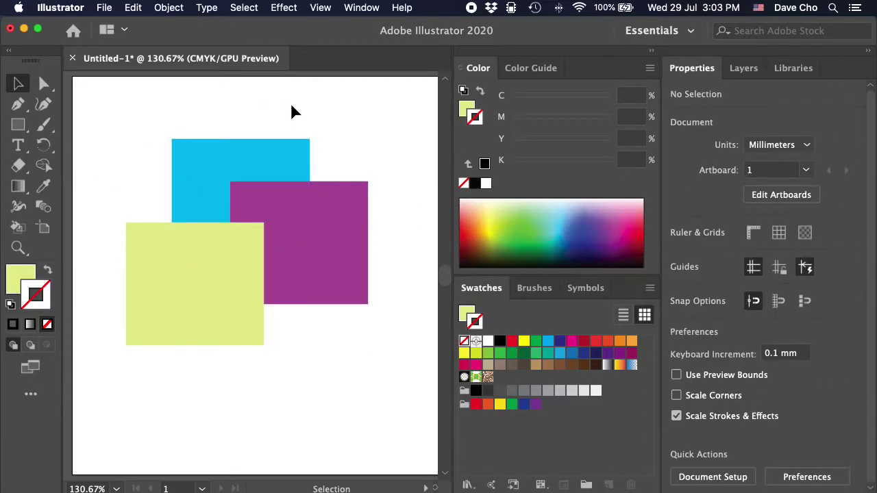
{"action": "left_click_drag", "start_coordinate": [222, 270], "coordinate": [229, 270]}
{"action": "left_click", "coordinate": [140, 171]}
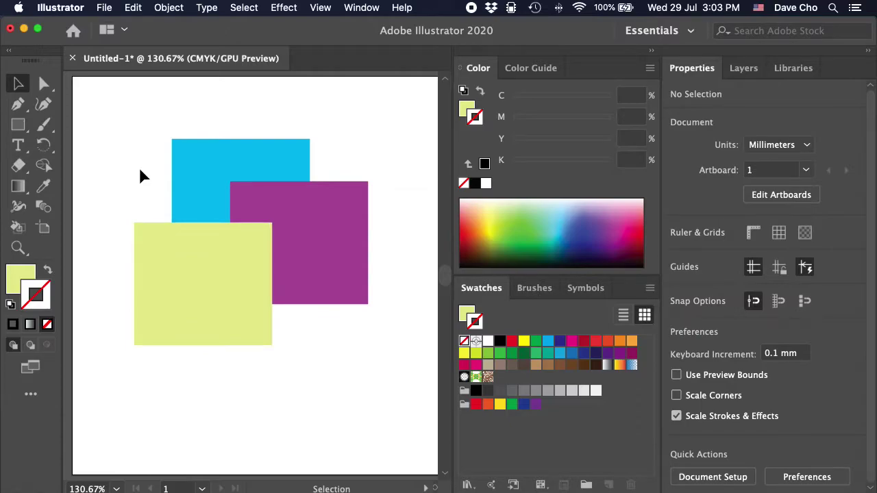
{"action": "left_click_drag", "start_coordinate": [130, 126], "coordinate": [274, 264]}
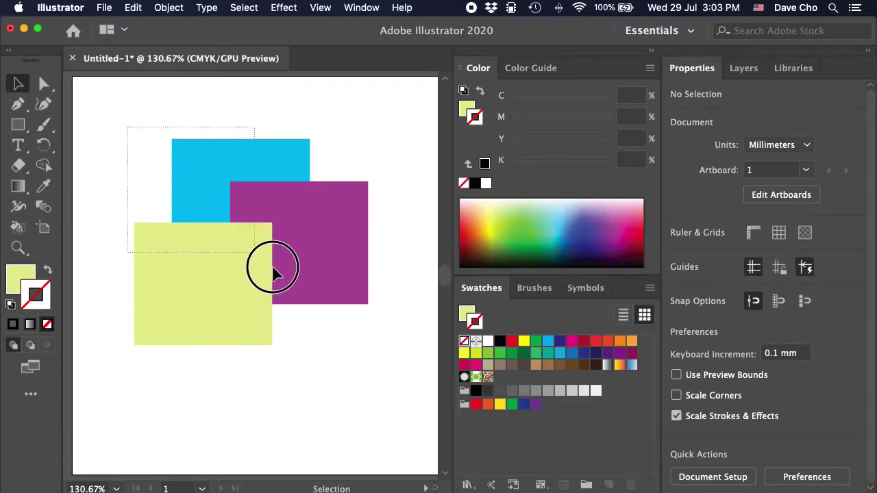
{"action": "left_click", "coordinate": [384, 150]}
{"action": "left_click", "coordinate": [329, 226]}
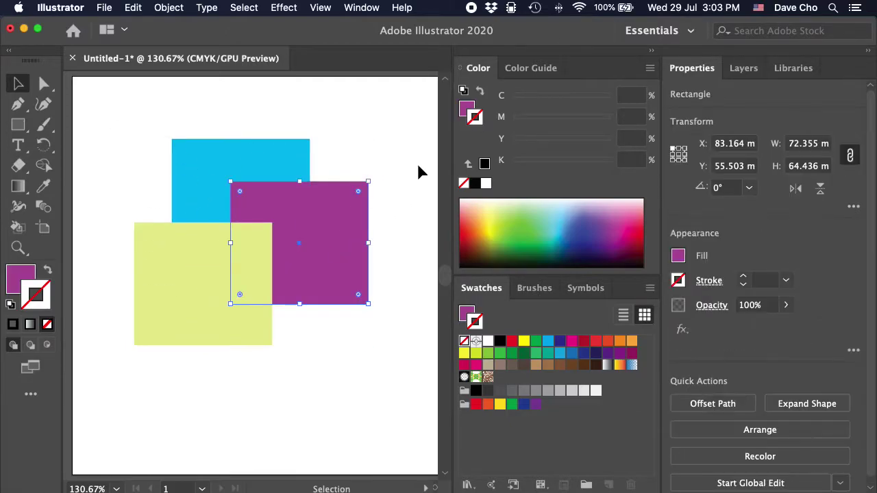
{"action": "left_click", "coordinate": [388, 121]}
{"action": "left_click", "coordinate": [464, 110]}
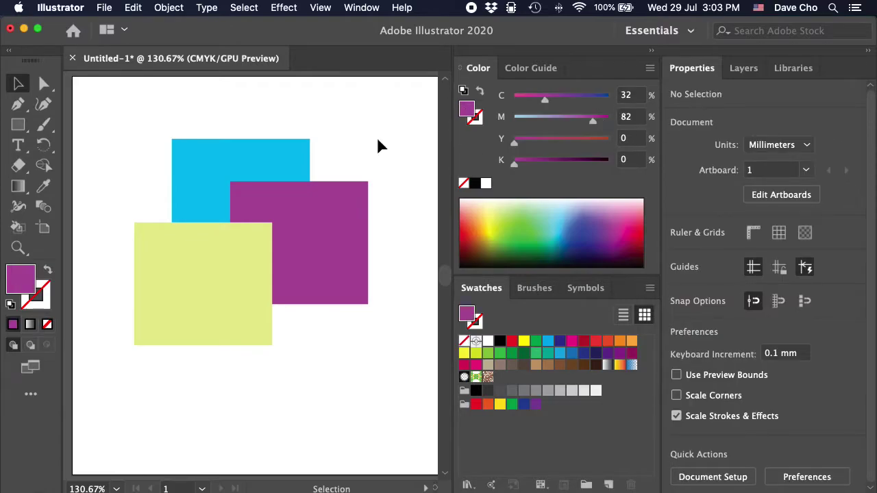
{"action": "left_click", "coordinate": [274, 164]}
{"action": "left_click", "coordinate": [220, 247]}
{"action": "left_click", "coordinate": [145, 176]}
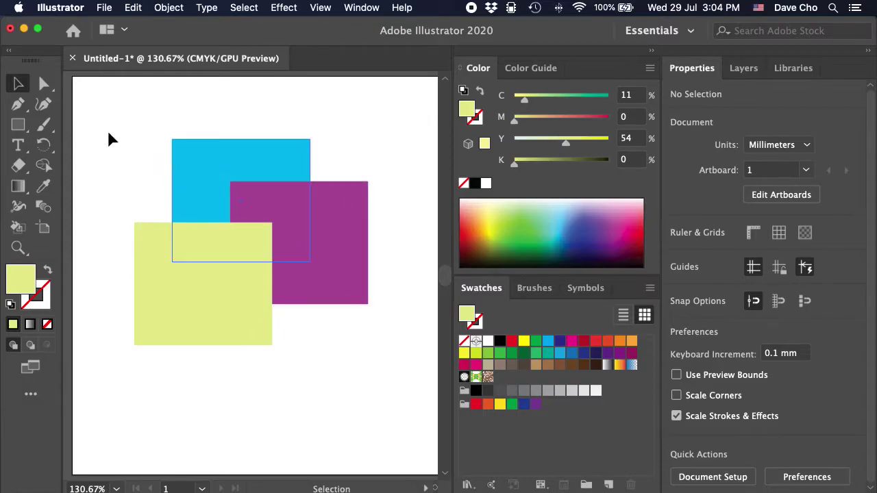
{"action": "key", "text": "m"}
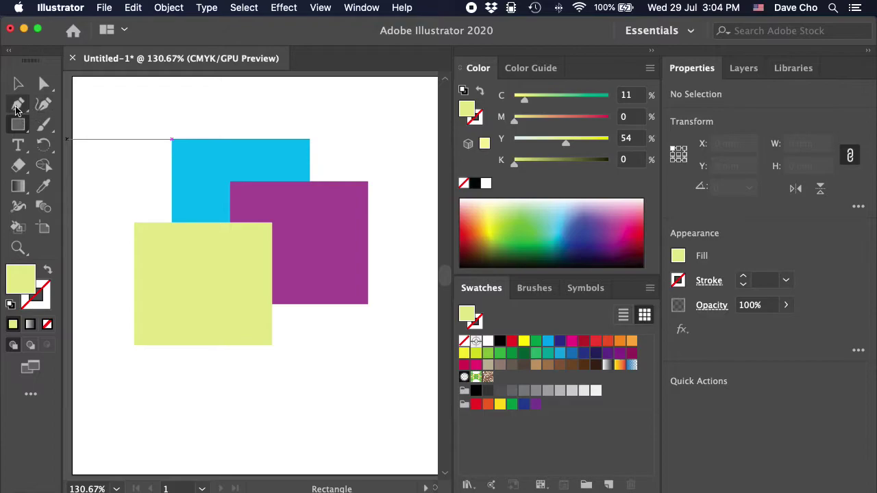
Draw a large frame rectangle around the three shapes with no fill and a black stroke
{"action": "left_click_drag", "start_coordinate": [141, 146], "coordinate": [360, 335]}
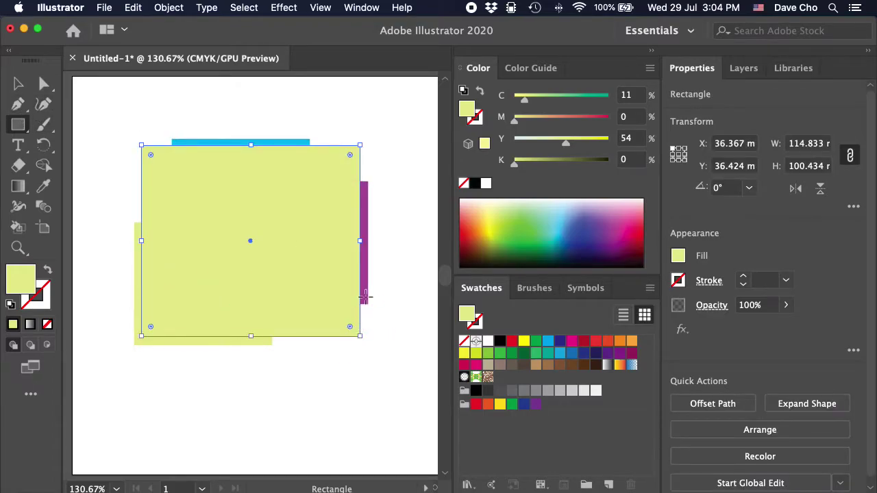
{"action": "key", "text": "slash"}
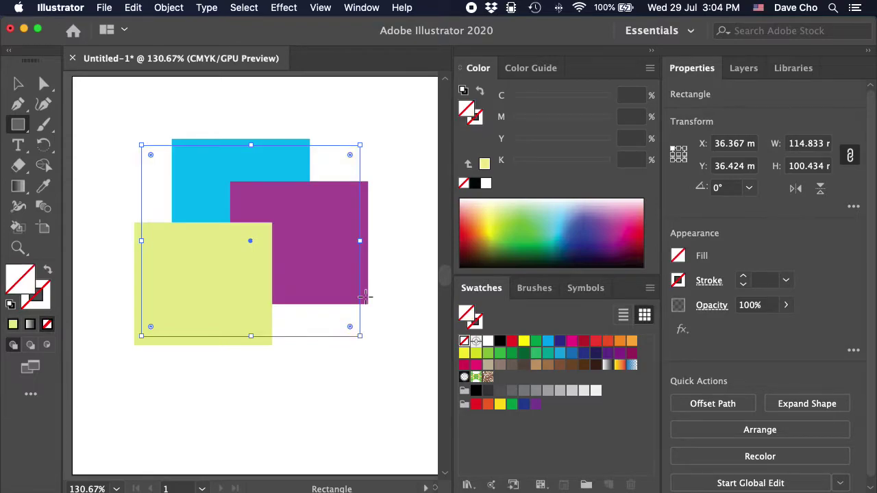
{"action": "key", "text": "x"}
{"action": "key", "text": "comma"}
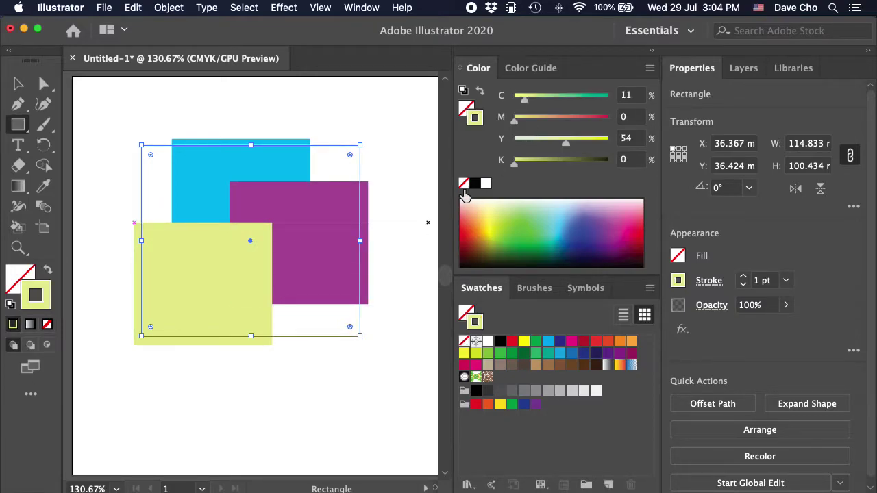
{"action": "left_click_drag", "start_coordinate": [474, 183], "coordinate": [476, 117]}
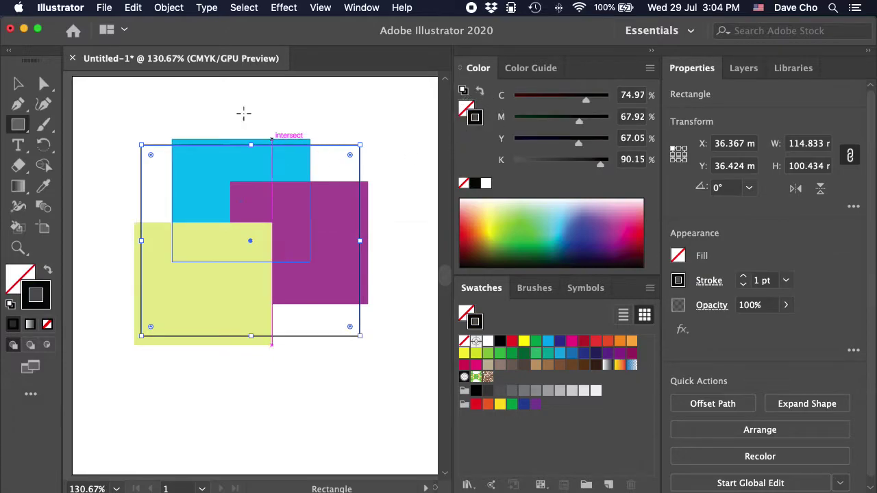
{"action": "key", "text": "v"}
{"action": "left_click", "coordinate": [269, 118]}
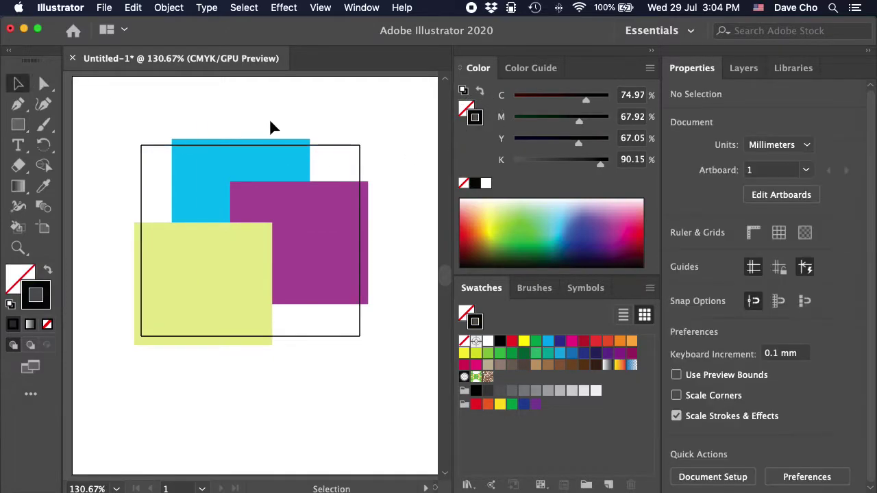
{"action": "left_click", "coordinate": [357, 146]}
{"action": "left_click", "coordinate": [138, 135]}
Draw a short vertical Pen line just above the frame's top-left corner
{"action": "left_click", "coordinate": [18, 108]}
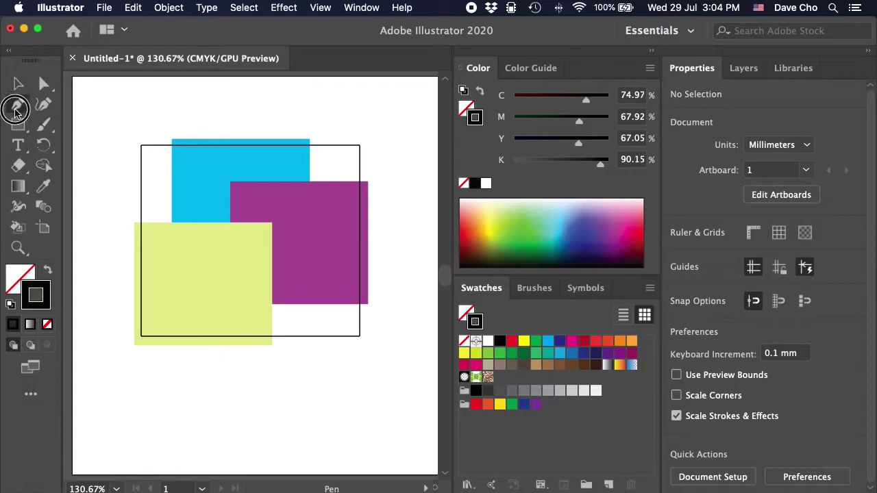
{"action": "left_click", "coordinate": [146, 87]}
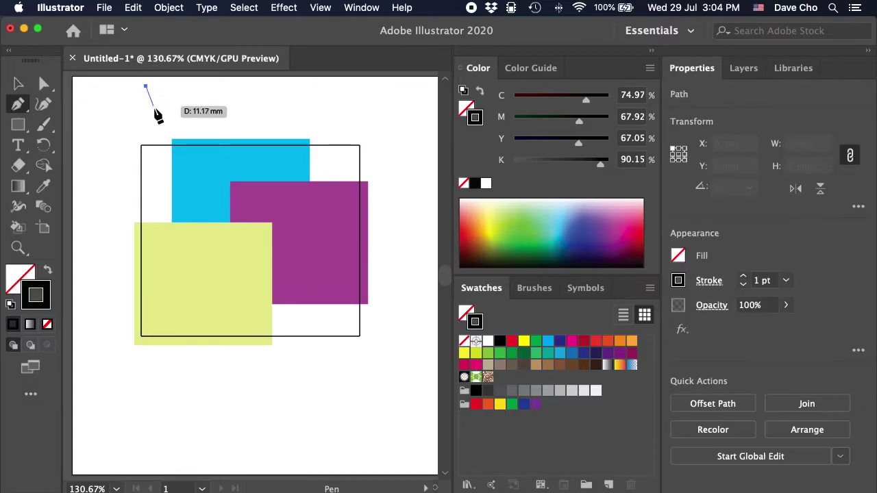
{"action": "left_click", "coordinate": [152, 107]}
{"action": "key", "text": "a"}
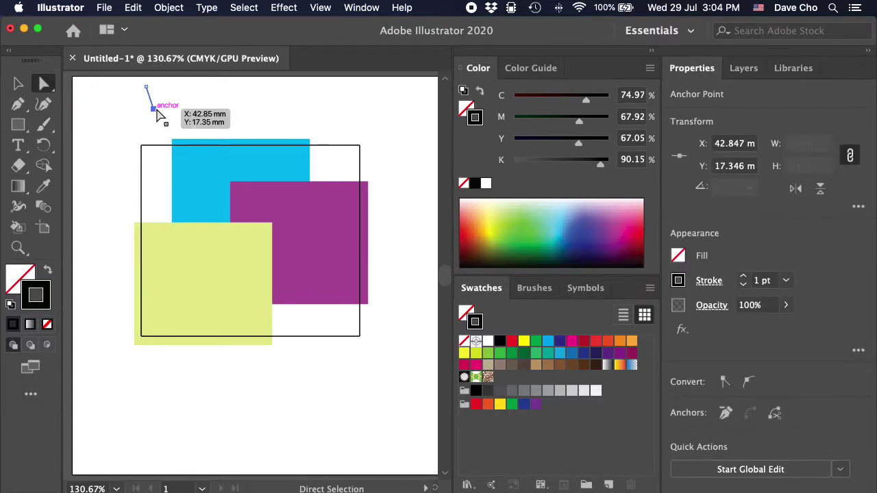
{"action": "left_click_drag", "start_coordinate": [153, 108], "coordinate": [141, 145]}
{"action": "left_click_drag", "start_coordinate": [146, 87], "coordinate": [141, 144]}
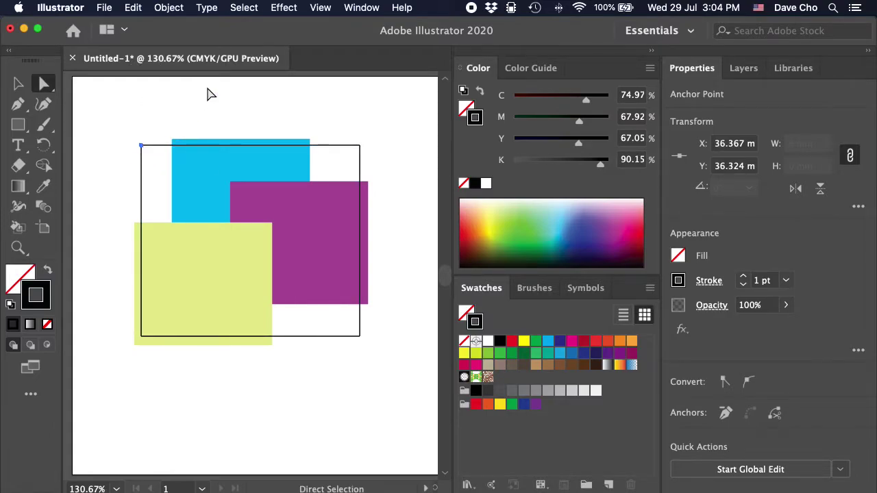
{"action": "key", "text": "super+j"}
Copy the vertical mark to the top-right corner, then copy both marks down to the bottom corners
{"action": "mouse_move", "coordinate": [117, 133]}
{"action": "left_mouse_down"}
{"action": "mouse_move", "coordinate": [149, 144]}
{"action": "mouse_move", "coordinate": [375, 151]}
{"action": "left_mouse_up"}
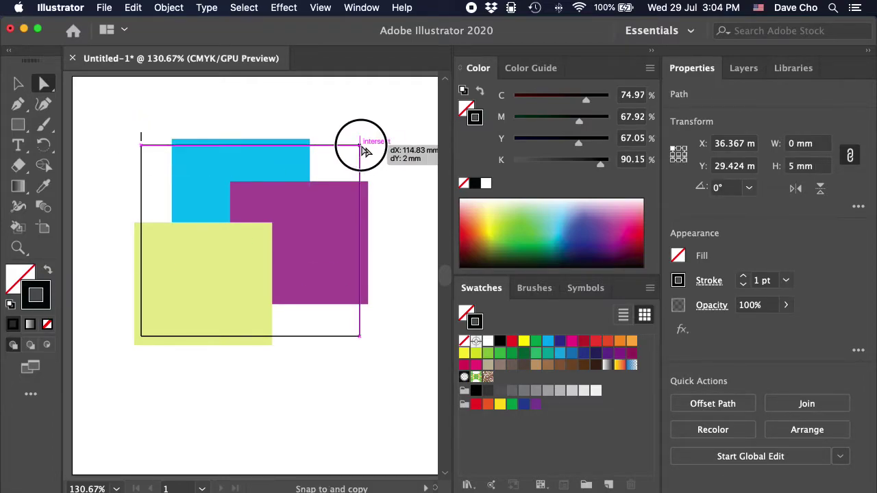
{"action": "left_click_drag", "start_coordinate": [375, 151], "coordinate": [361, 141]}
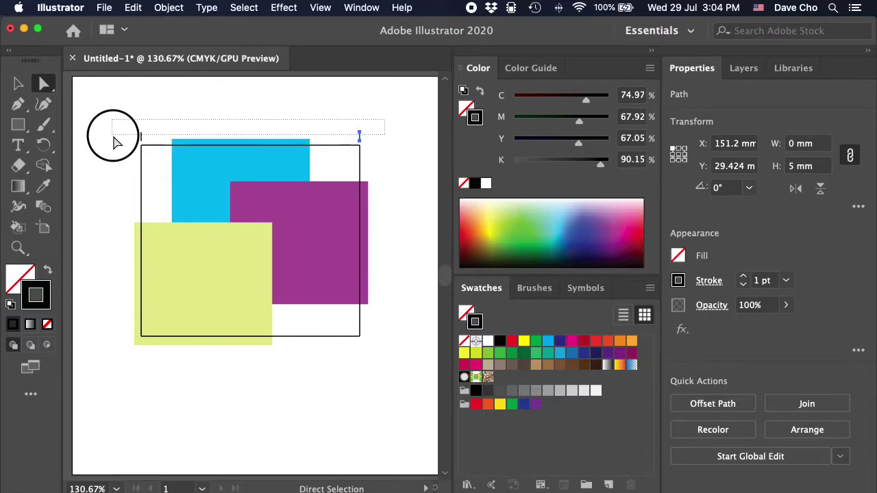
{"action": "left_click_drag", "start_coordinate": [117, 135], "coordinate": [147, 145]}
{"action": "left_click_drag", "start_coordinate": [362, 135], "coordinate": [361, 340]}
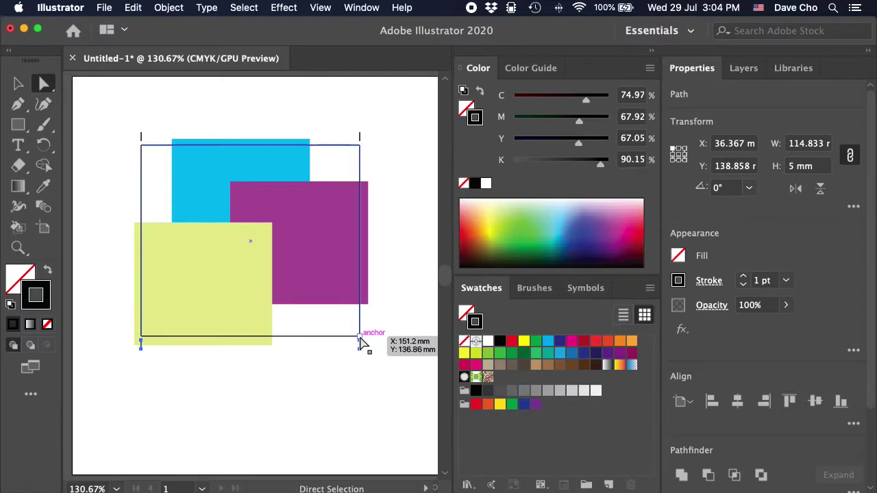
{"action": "left_click", "coordinate": [305, 409]}
Rotate a copy of the right-hand vertical mark 90° and place it at the frame's top-right corner
{"action": "scroll", "coordinate": [274, 205], "scroll_direction": "right", "scroll_amount": 3}
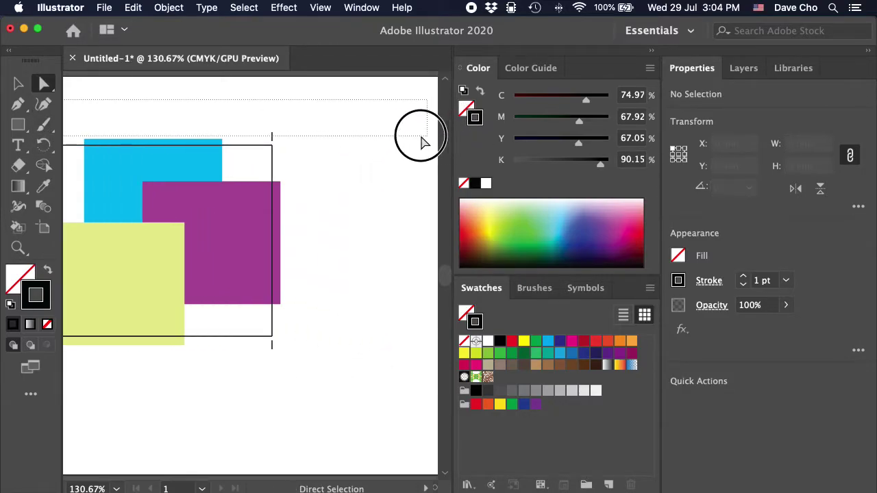
{"action": "left_click_drag", "start_coordinate": [417, 141], "coordinate": [346, 142]}
{"action": "left_click", "coordinate": [269, 137], "text": "alt"}
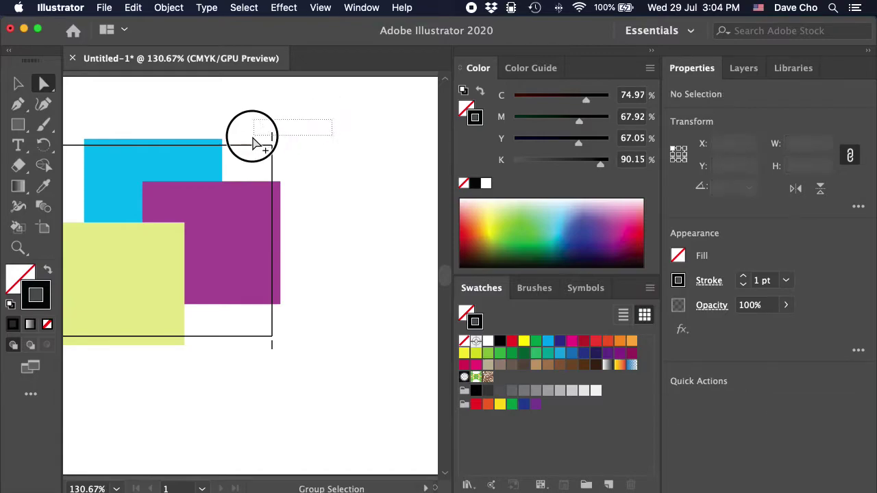
{"action": "key", "text": "r"}
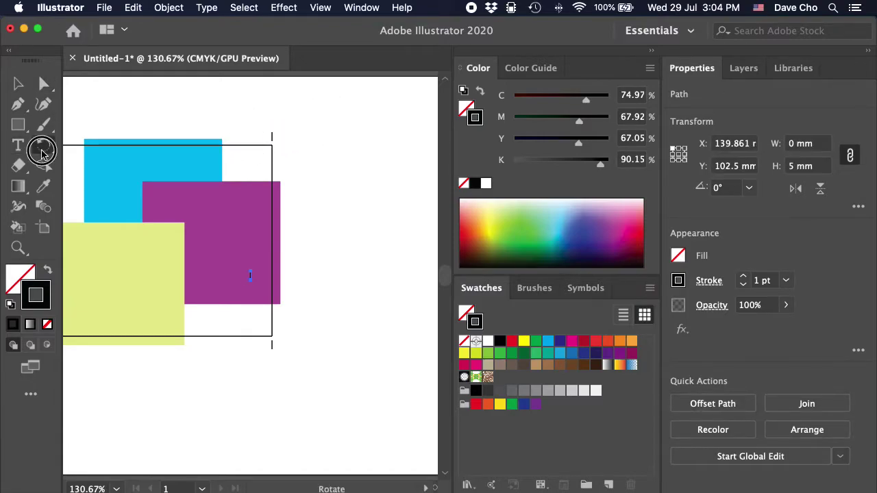
{"action": "key", "text": "Return"}
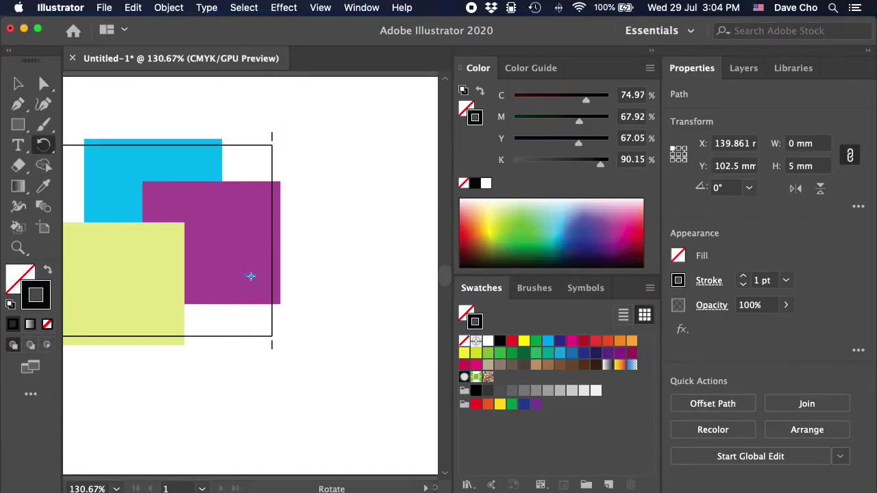
{"action": "key", "text": "v"}
{"action": "left_click", "coordinate": [233, 319]}
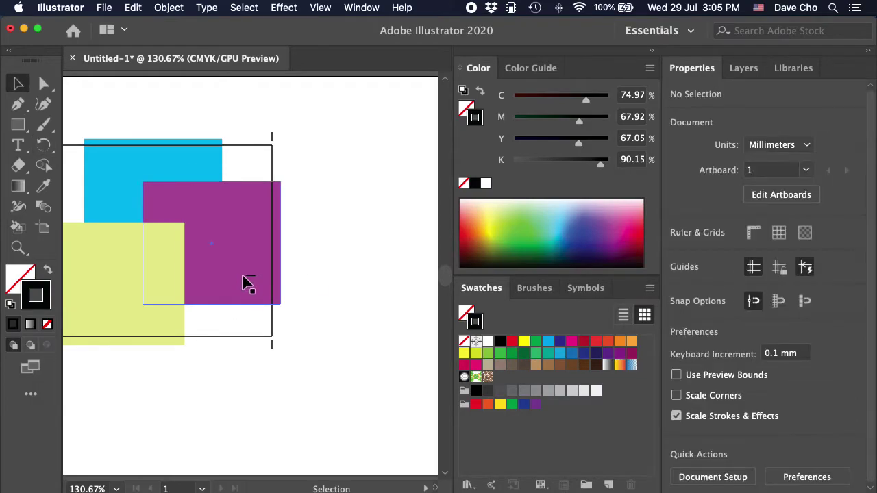
{"action": "mouse_move", "coordinate": [249, 280]}
{"action": "left_mouse_down"}
{"action": "mouse_move", "coordinate": [273, 147]}
{"action": "mouse_move", "coordinate": [281, 338]}
{"action": "left_mouse_up"}
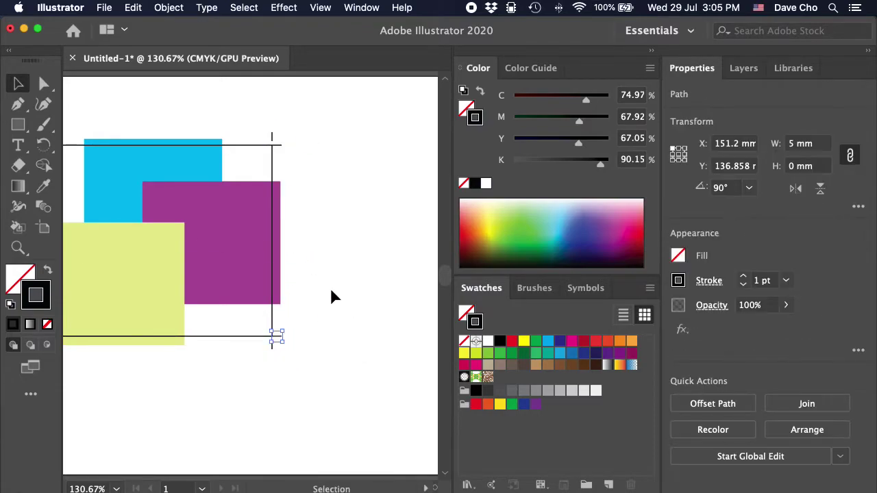
Copy the horizontal mark to the bottom-right, then paste the pair and align it on the left corners
{"action": "left_click_drag", "start_coordinate": [323, 267], "coordinate": [427, 265]}
{"action": "left_click", "coordinate": [382, 149], "text": "shift"}
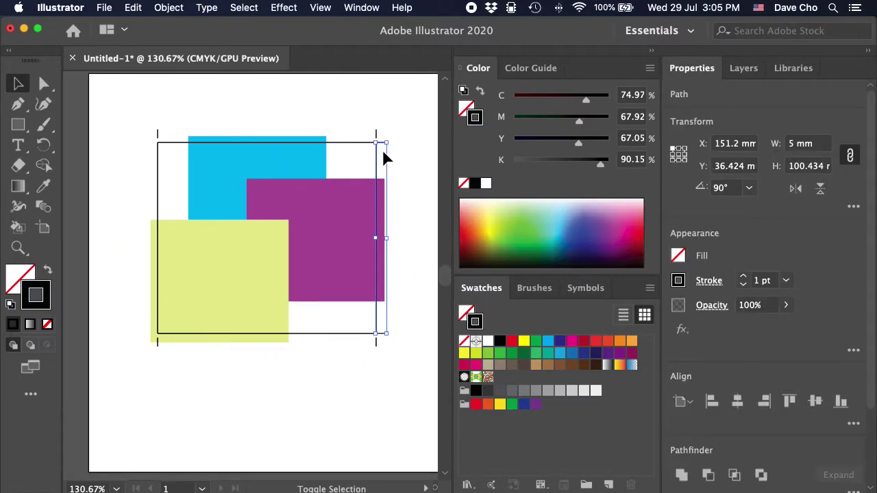
{"action": "left_click", "coordinate": [211, 111]}
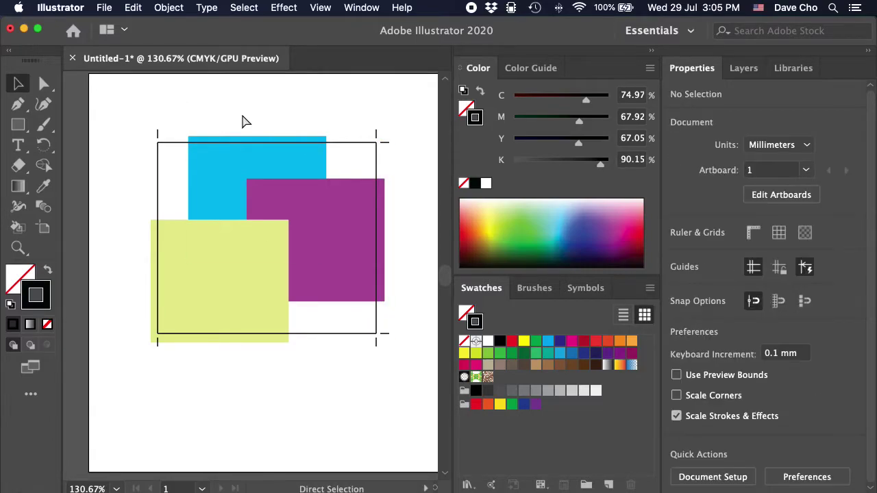
{"action": "key", "text": "super+v"}
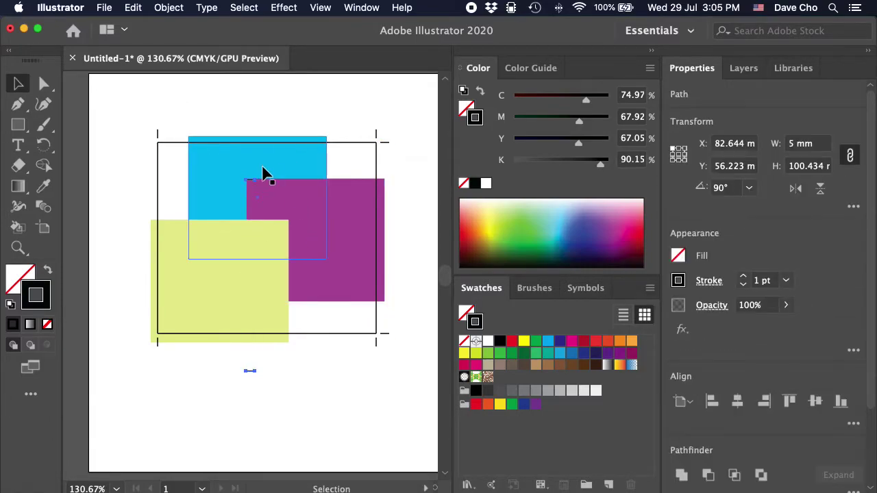
{"action": "mouse_move", "coordinate": [250, 183]}
{"action": "left_mouse_down"}
{"action": "mouse_move", "coordinate": [158, 147]}
{"action": "mouse_move", "coordinate": [360, 315]}
{"action": "left_mouse_up"}
{"action": "key", "text": "z"}
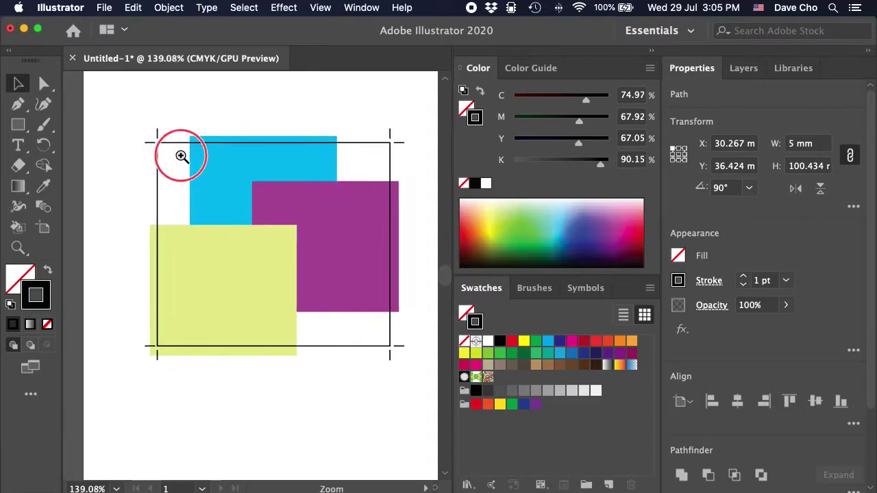
{"action": "left_click_drag", "start_coordinate": [154, 152], "coordinate": [151, 150]}
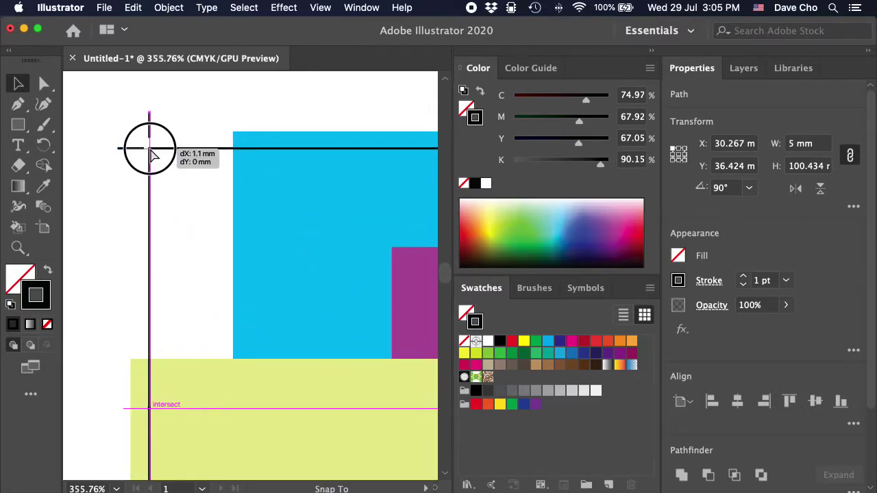
{"action": "key", "text": "shift+Left"}
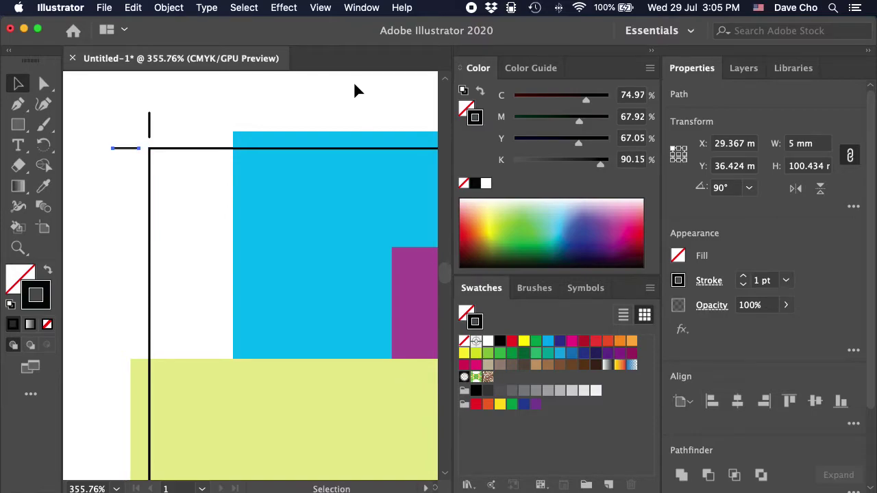
{"action": "left_click", "coordinate": [354, 82]}
{"action": "key", "text": "z"}
{"action": "left_click", "coordinate": [229, 149], "text": "alt"}
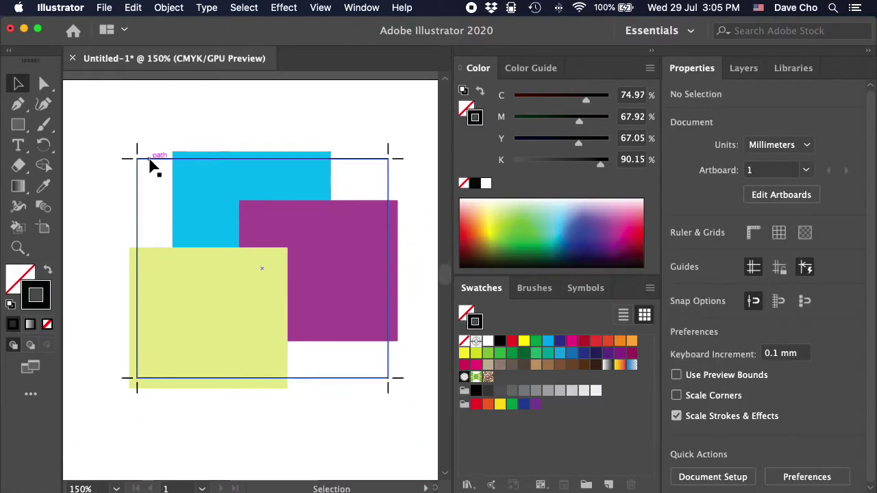
Delete the black frame rectangle and group the four corner crop marks with Cmd+G
{"action": "left_click", "coordinate": [388, 199]}
{"action": "key", "text": "Delete"}
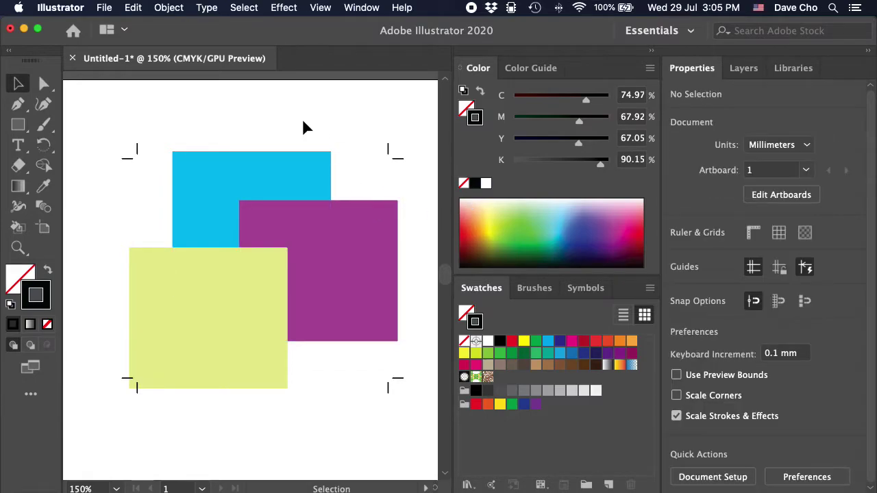
{"action": "left_click_drag", "start_coordinate": [113, 142], "coordinate": [146, 172]}
{"action": "left_click_drag", "start_coordinate": [377, 133], "coordinate": [407, 181], "text": "shift"}
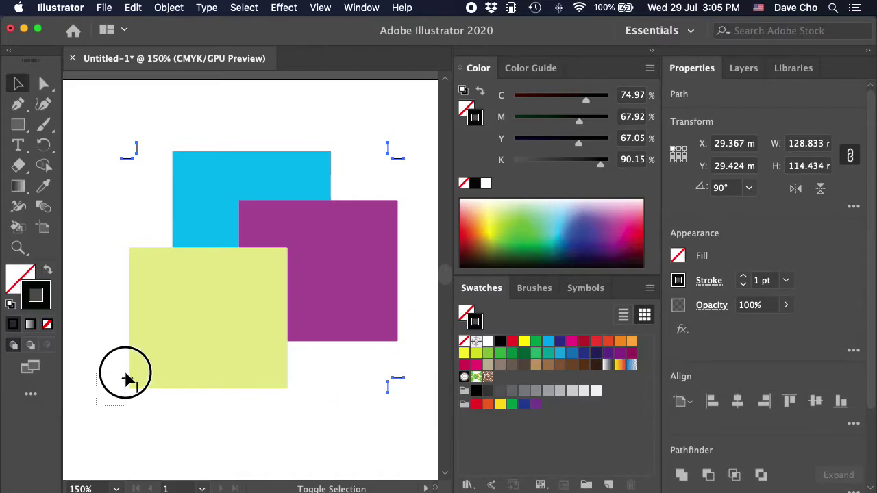
{"action": "left_click_drag", "start_coordinate": [165, 419], "coordinate": [124, 388], "text": "shift"}
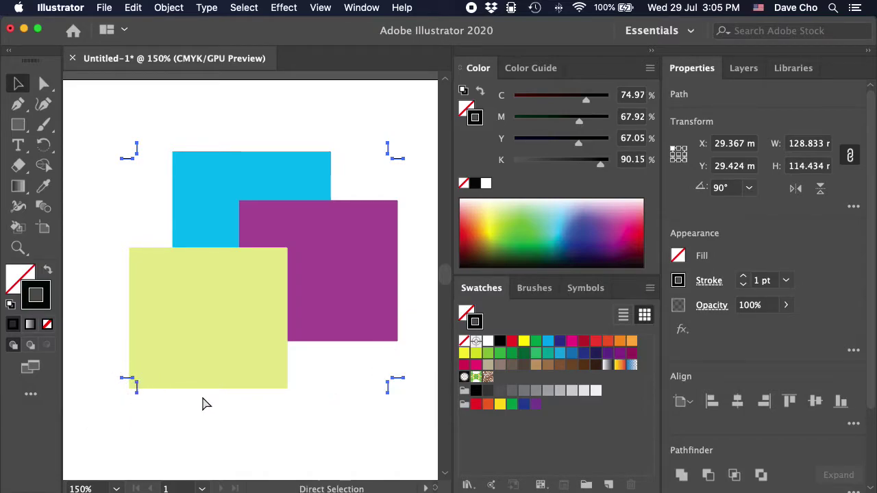
{"action": "key", "text": "super+g"}
{"action": "left_click", "coordinate": [266, 97]}
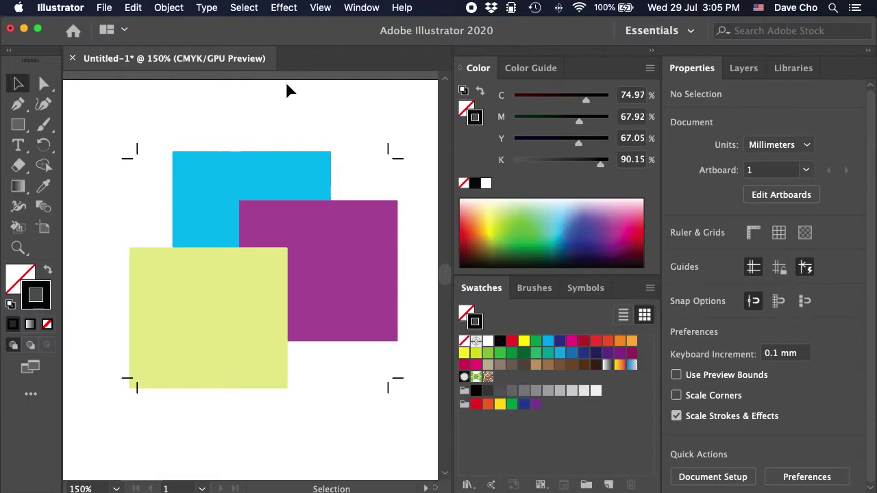
Browse the Window menu and Swatches panel menu, opening and cancelling Spot Colors, then reopen the menu
{"action": "left_click", "coordinate": [320, 7]}
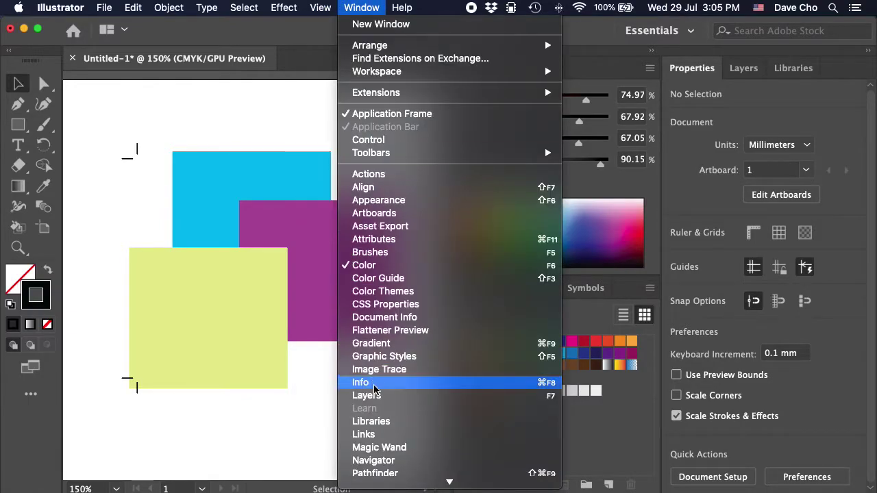
{"action": "scroll", "coordinate": [376, 387], "scroll_direction": "down", "scroll_amount": 5}
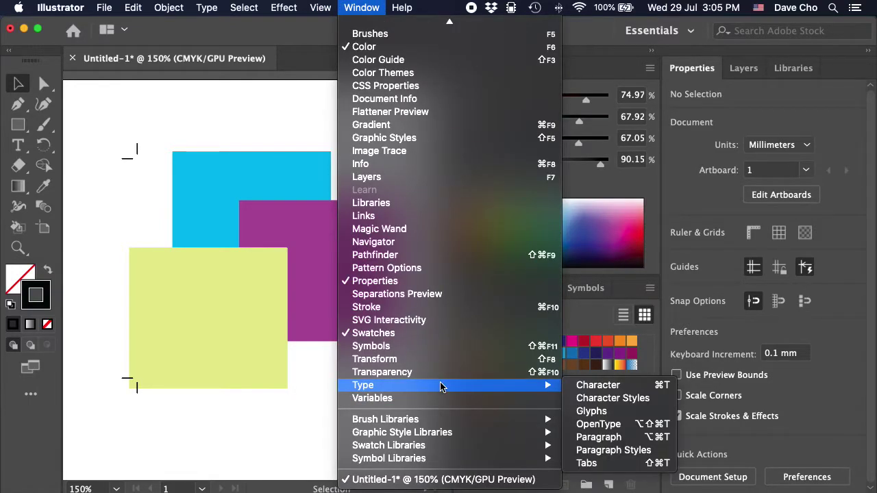
{"action": "left_click", "coordinate": [245, 438]}
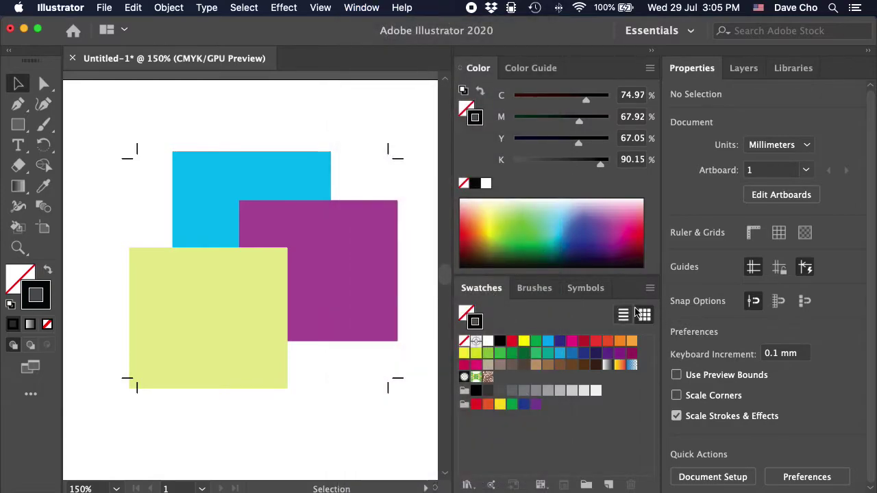
{"action": "left_click", "coordinate": [650, 288]}
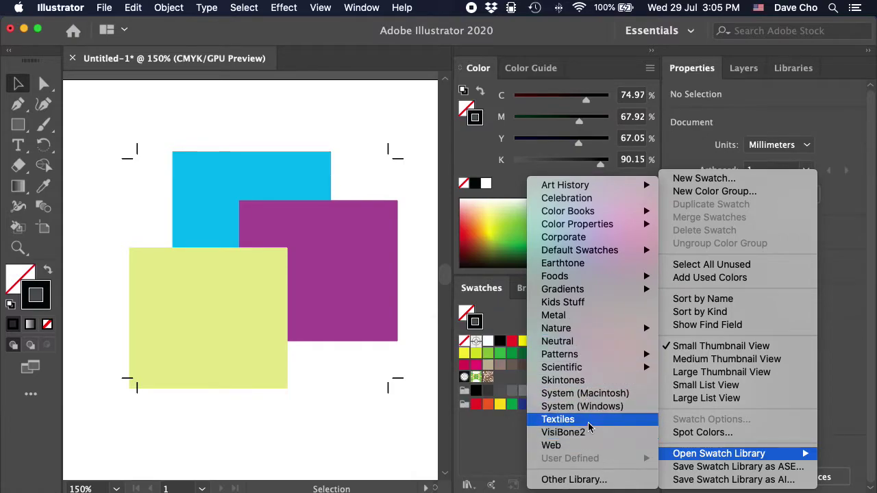
{"action": "left_click", "coordinate": [713, 434]}
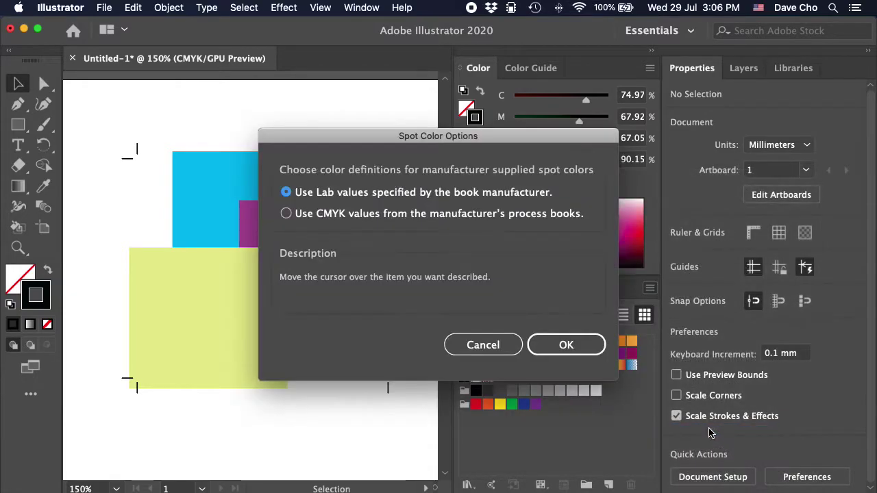
{"action": "left_click", "coordinate": [484, 346]}
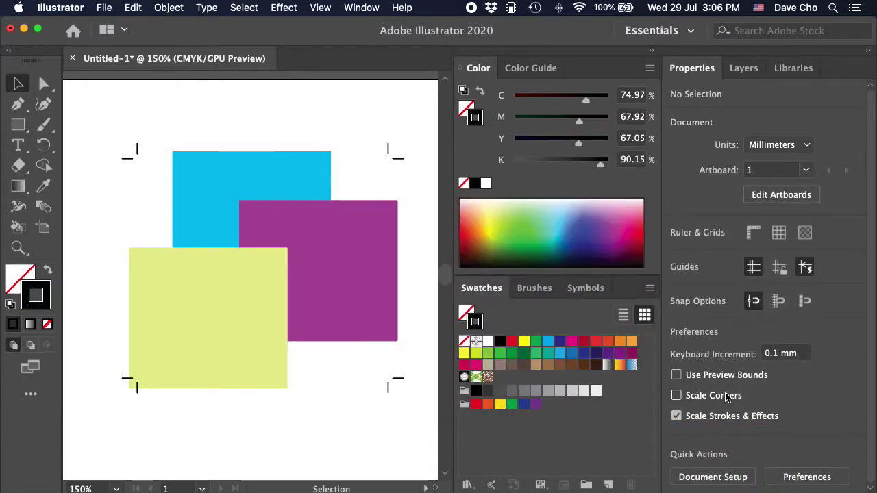
{"action": "left_click", "coordinate": [649, 289]}
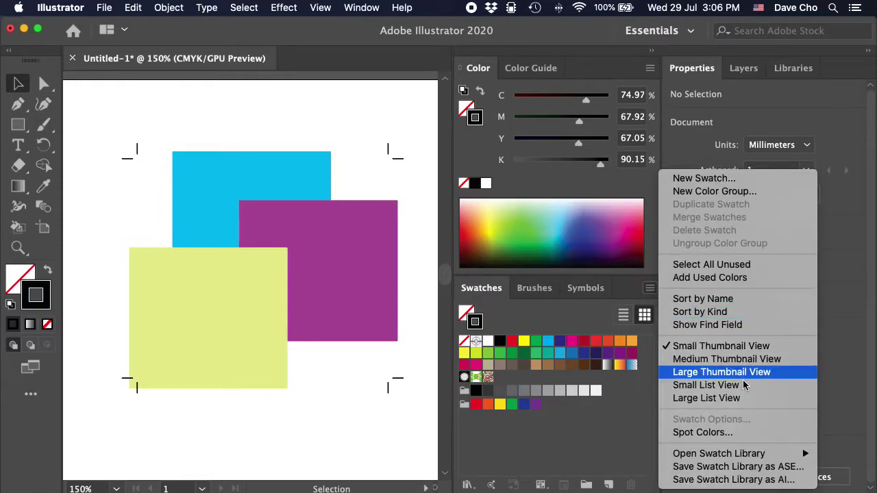
{"action": "mouse_move", "coordinate": [719, 453]}
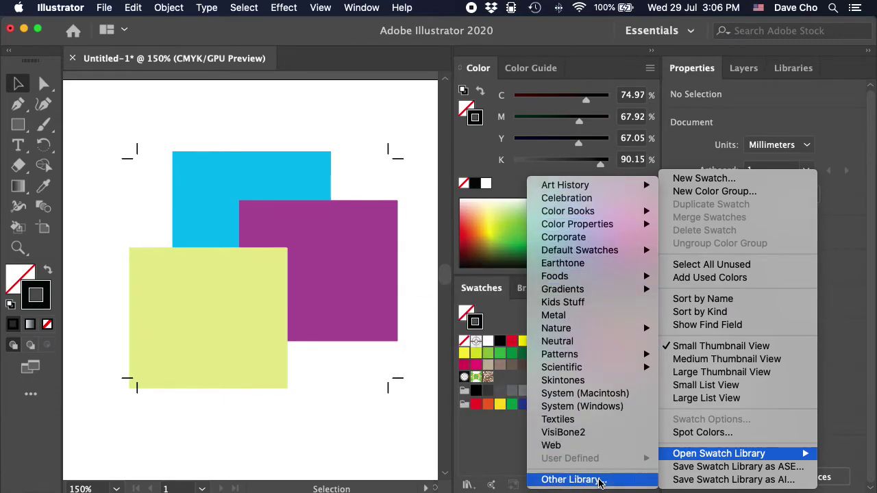
Cancel the swatch-file browser and navigate the Swatches menu to the Color Books libraries
{"action": "left_click", "coordinate": [575, 480]}
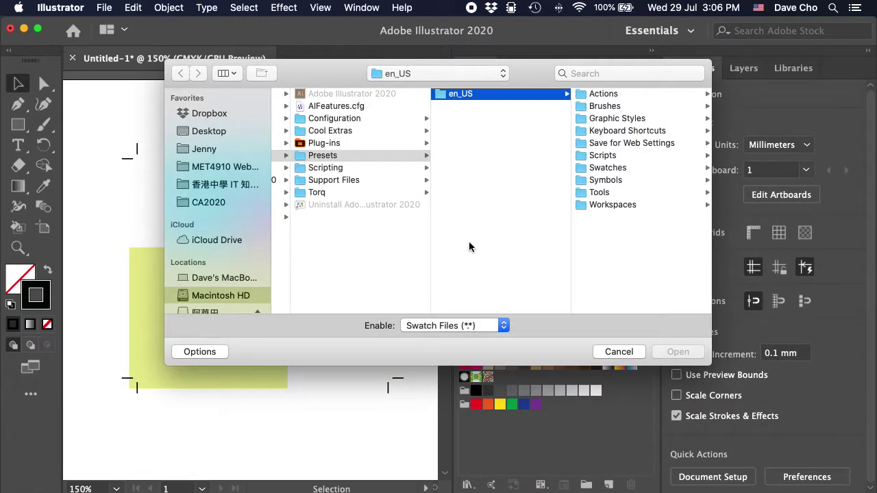
{"action": "left_click", "coordinate": [615, 352]}
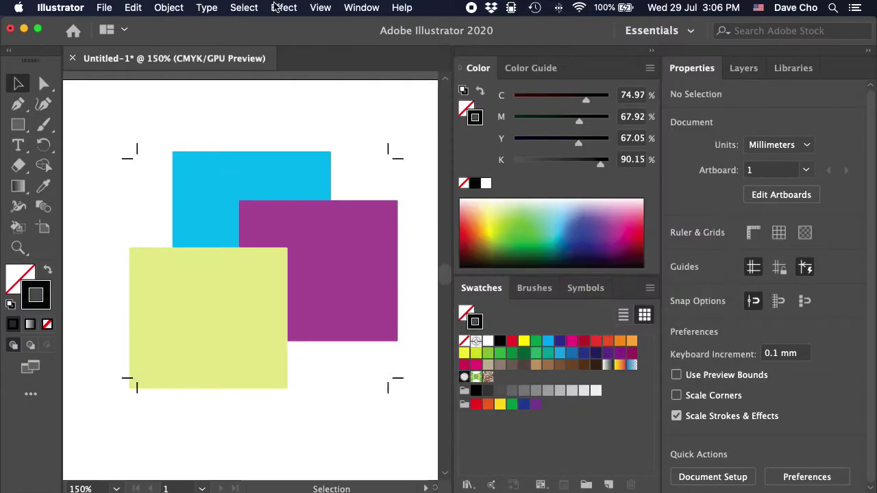
{"action": "left_click", "coordinate": [365, 10]}
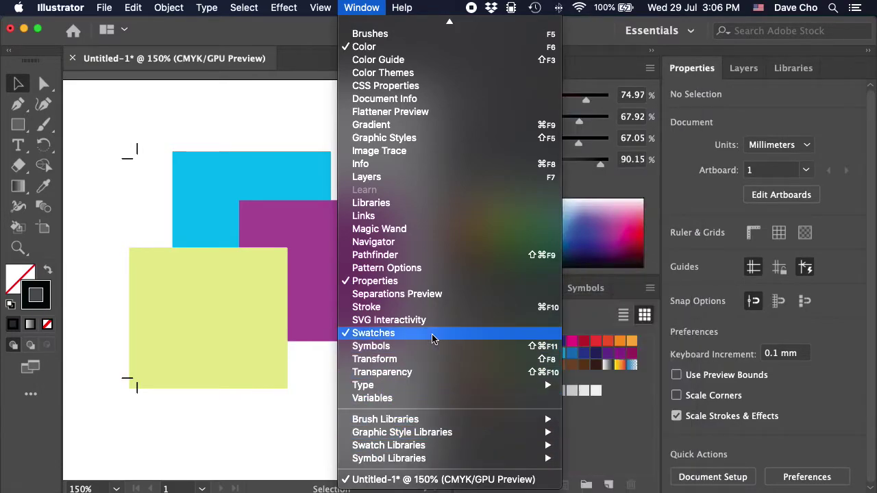
{"action": "left_click", "coordinate": [301, 430]}
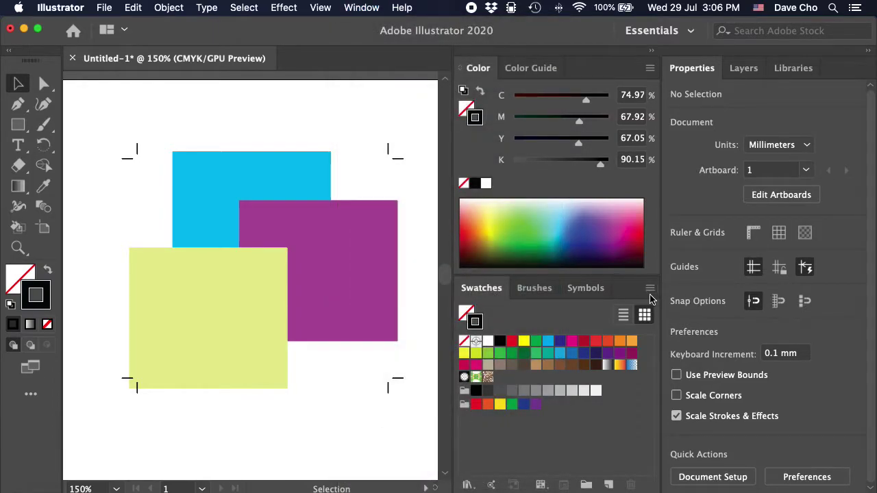
{"action": "left_click", "coordinate": [516, 484]}
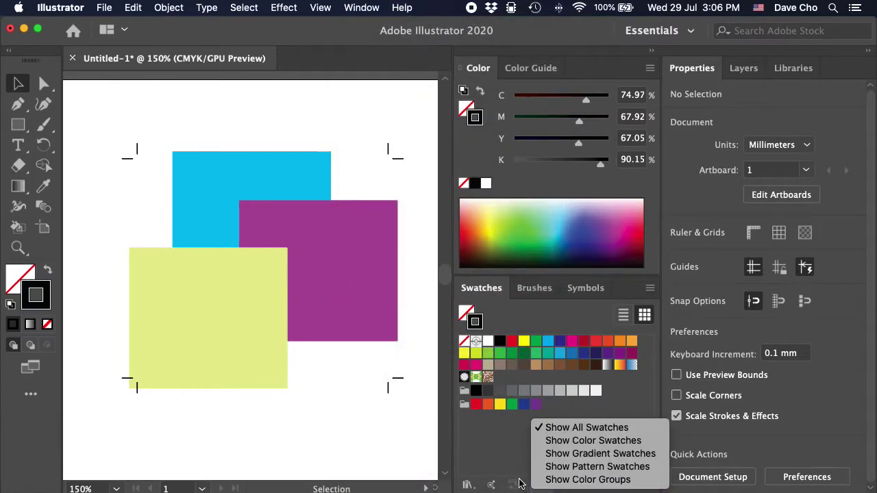
{"action": "left_click", "coordinate": [467, 484]}
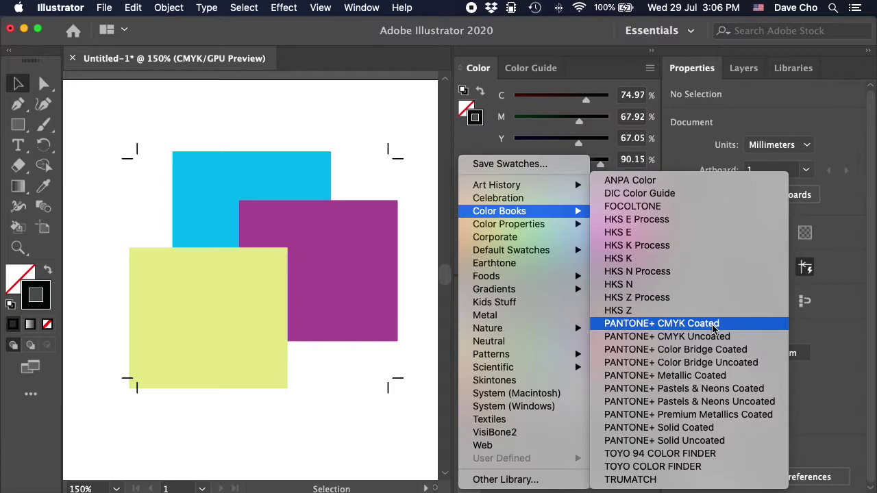
{"action": "mouse_move", "coordinate": [499, 212]}
{"action": "left_click", "coordinate": [650, 288]}
{"action": "left_click", "coordinate": [650, 287]}
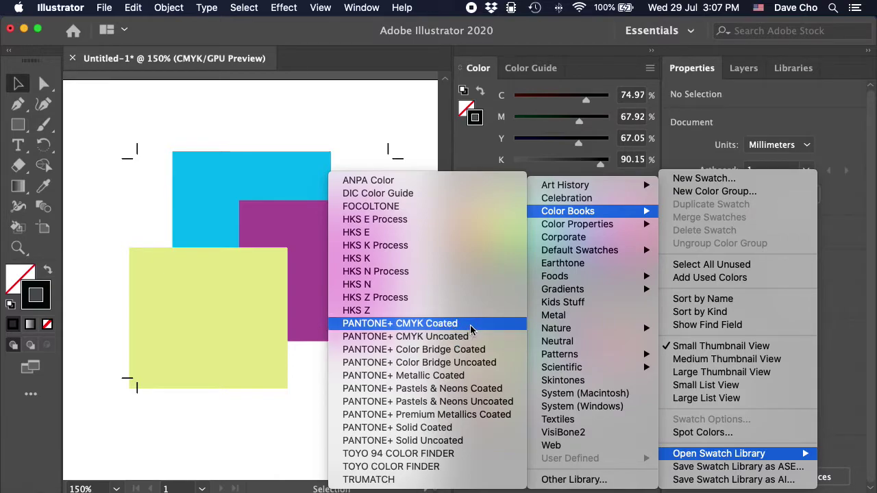
Open PANTONE+ CMYK Coated, move and enlarge its panel, and switch to Small List View
{"action": "left_click", "coordinate": [471, 330]}
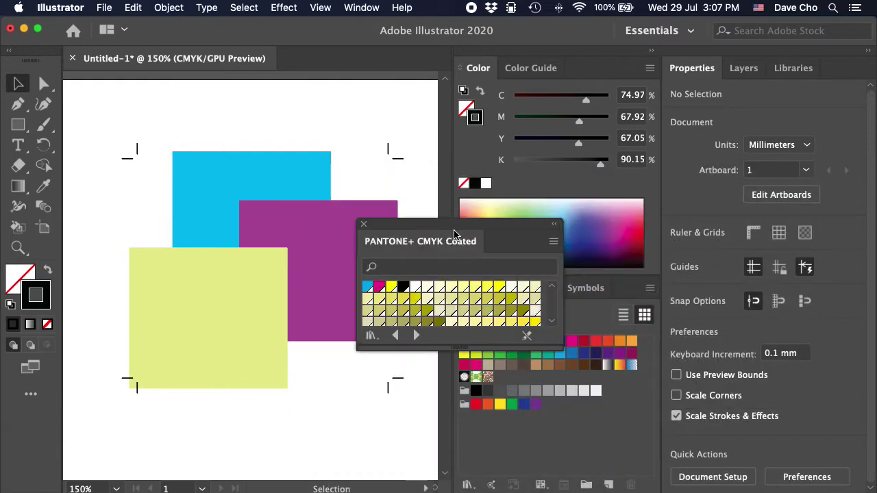
{"action": "mouse_move", "coordinate": [453, 228]}
{"action": "left_mouse_down"}
{"action": "mouse_move", "coordinate": [544, 57]}
{"action": "mouse_move", "coordinate": [505, 97]}
{"action": "left_mouse_up"}
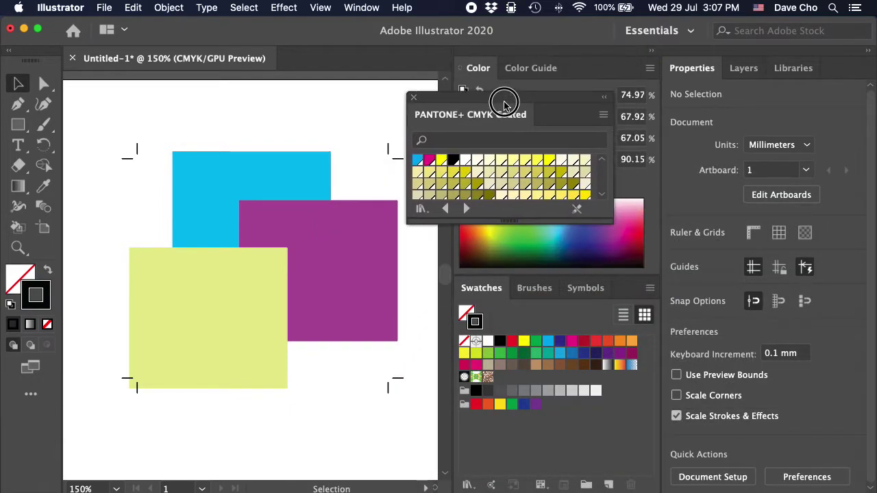
{"action": "left_click_drag", "start_coordinate": [612, 225], "coordinate": [619, 472]}
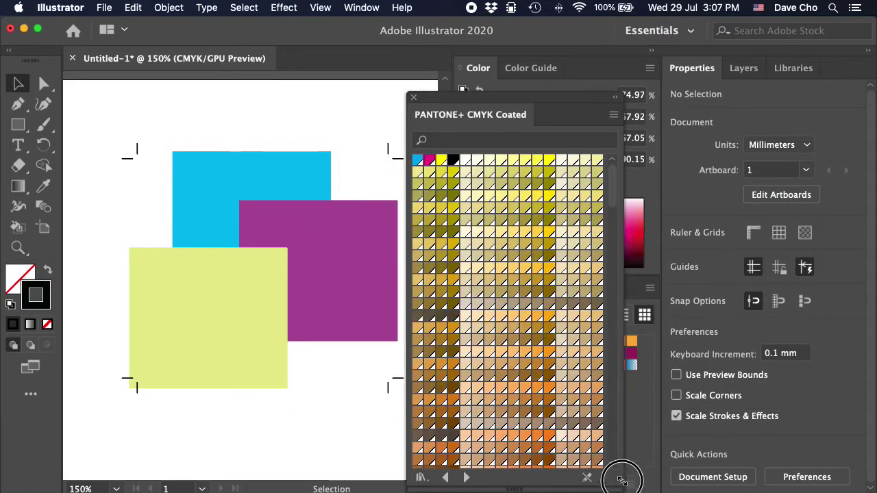
{"action": "left_click", "coordinate": [610, 114]}
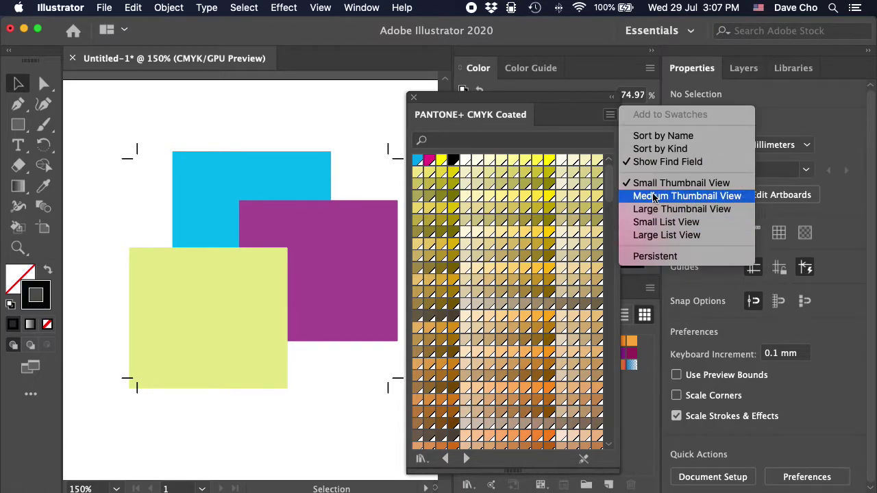
{"action": "left_click", "coordinate": [660, 222]}
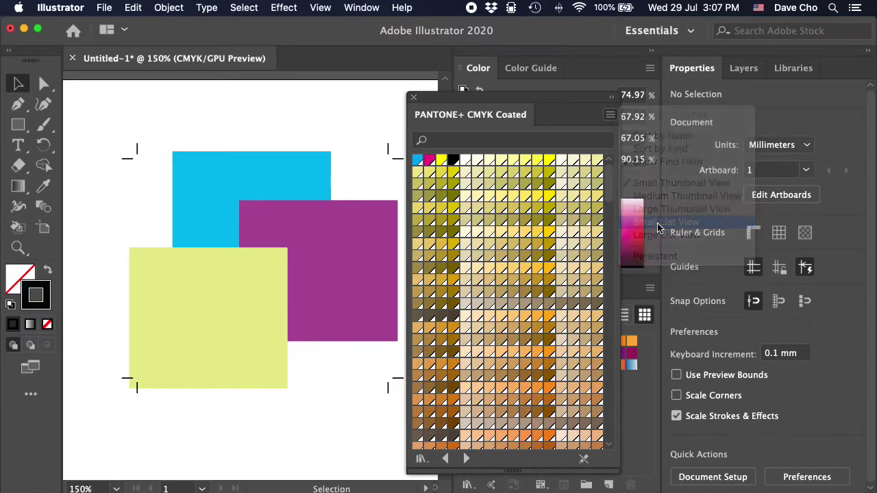
Scroll the Pantone list, widen the panel to show full names and move it beside Swatches
{"action": "scroll", "coordinate": [525, 300], "scroll_direction": "down", "scroll_amount": 10}
{"action": "scroll", "coordinate": [525, 300], "scroll_direction": "down", "scroll_amount": 10}
{"action": "scroll", "coordinate": [525, 300], "scroll_direction": "down", "scroll_amount": 10}
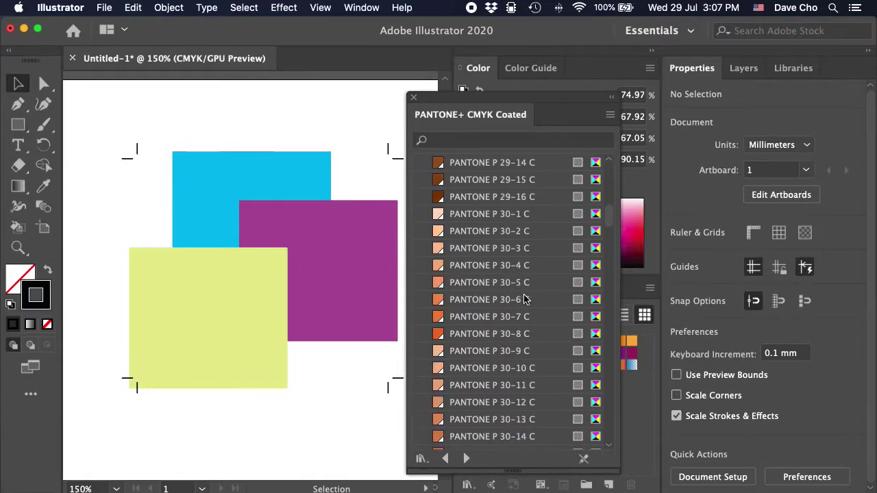
{"action": "scroll", "coordinate": [528, 288], "scroll_direction": "down", "scroll_amount": 15}
{"action": "scroll", "coordinate": [535, 274], "scroll_direction": "down", "scroll_amount": 15}
{"action": "scroll", "coordinate": [545, 243], "scroll_direction": "down", "scroll_amount": 10}
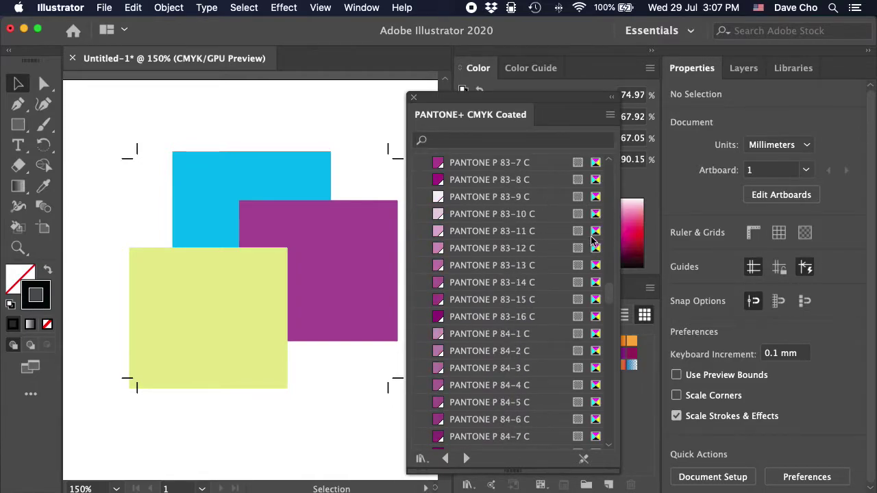
{"action": "left_click_drag", "start_coordinate": [534, 98], "coordinate": [414, 87]}
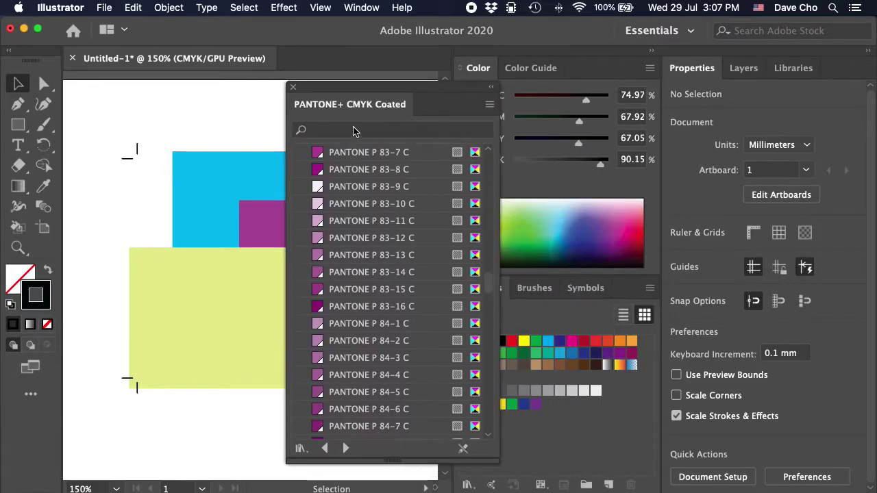
{"action": "left_click_drag", "start_coordinate": [489, 288], "coordinate": [480, 387]}
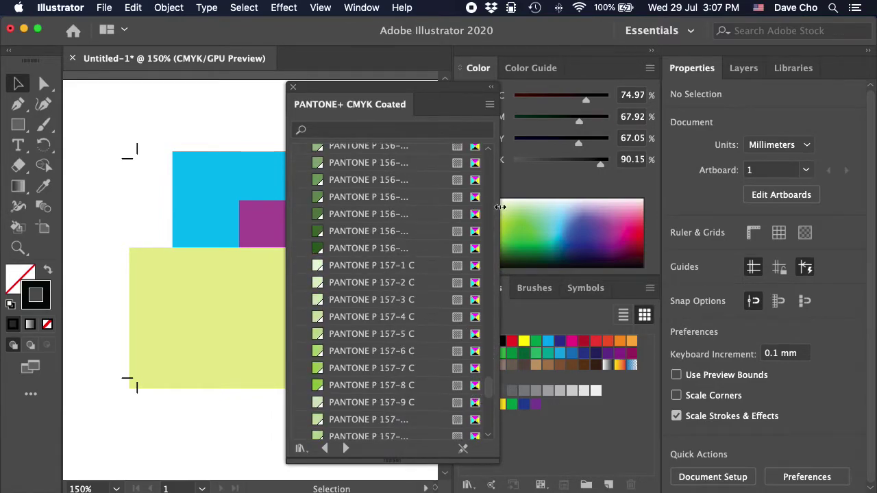
{"action": "left_click_drag", "start_coordinate": [501, 207], "coordinate": [553, 207]}
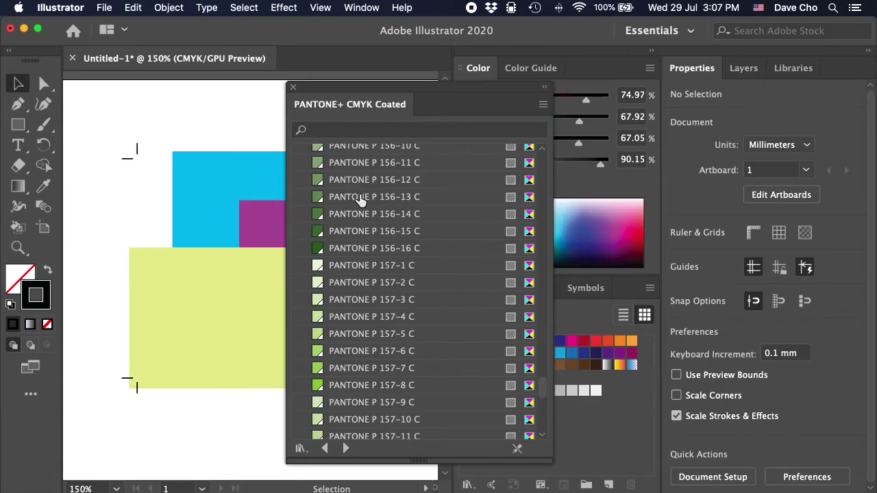
{"action": "left_click_drag", "start_coordinate": [384, 93], "coordinate": [220, 105]}
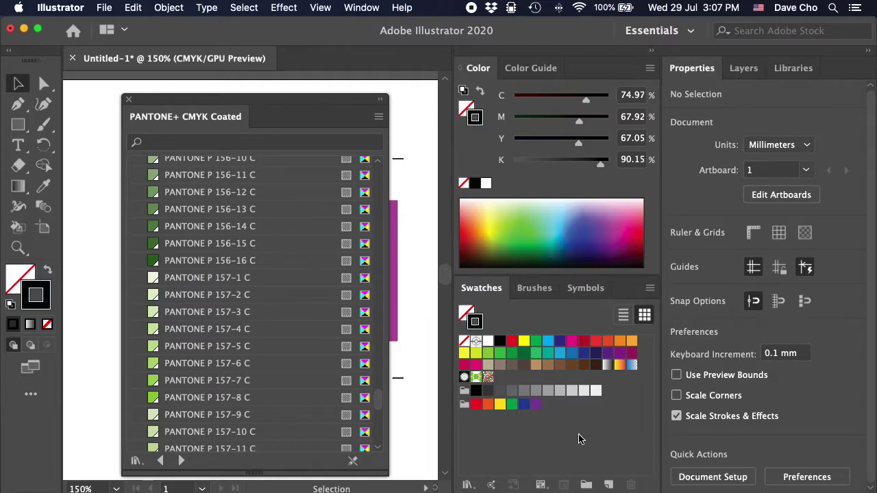
Delete the selected default swatches from the document Swatches panel
{"action": "left_click", "coordinate": [512, 342]}
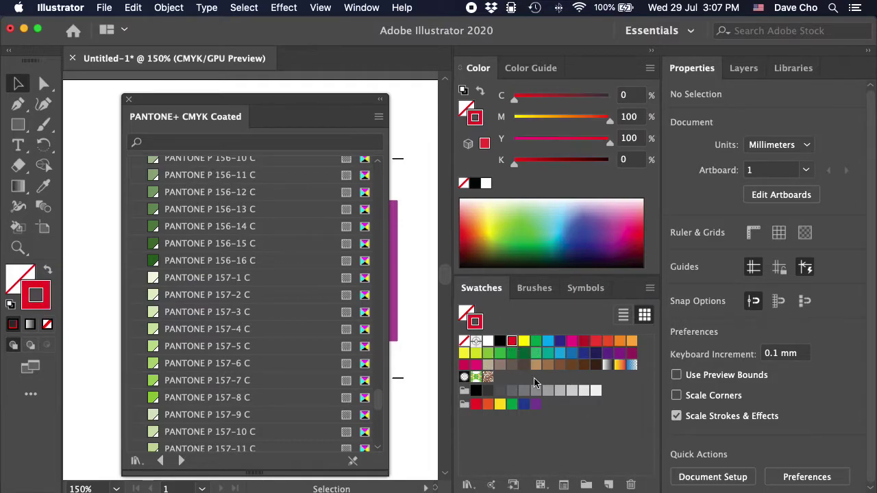
{"action": "left_click", "coordinate": [631, 484]}
{"action": "left_click", "coordinate": [499, 284]}
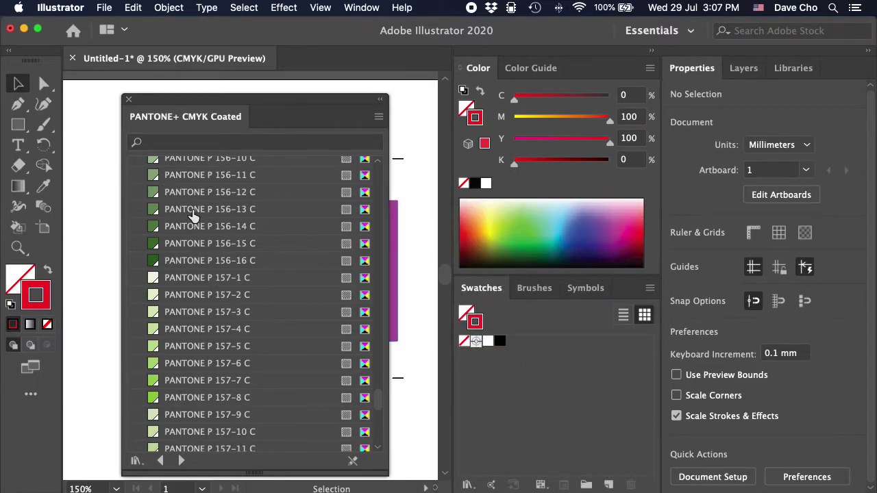
Add PANTONE P 156-14 C to Swatches, show them as Small List View, and close the Pantone library
{"action": "left_click_drag", "start_coordinate": [194, 226], "coordinate": [528, 357]}
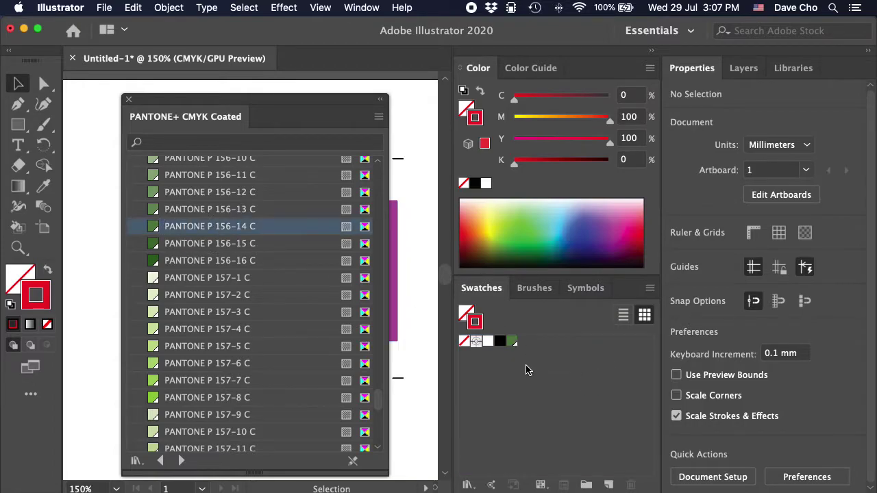
{"action": "left_click", "coordinate": [649, 288]}
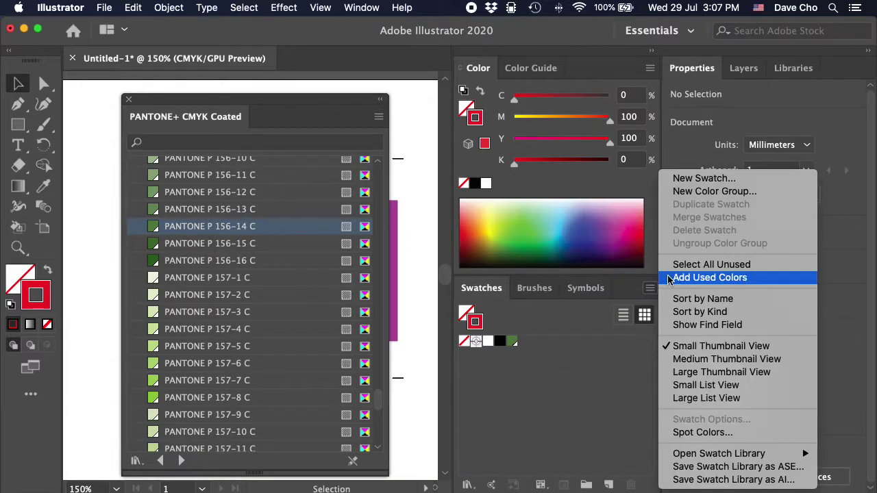
{"action": "left_click", "coordinate": [689, 388]}
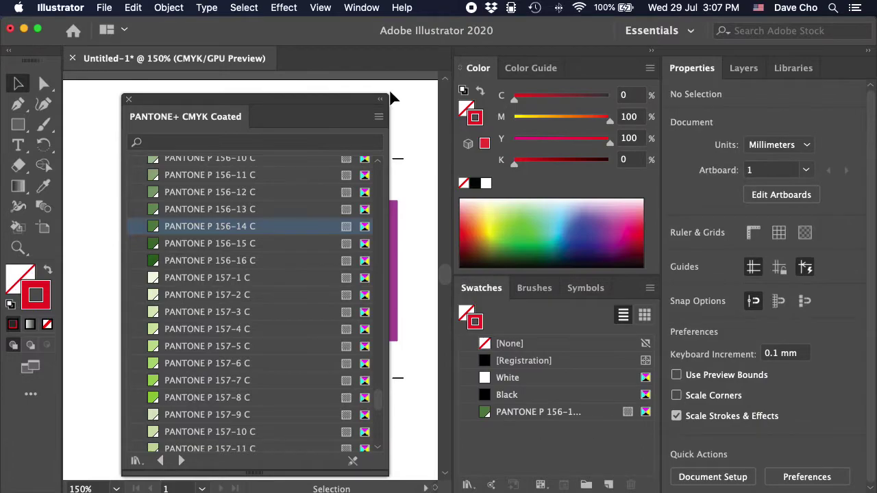
{"action": "left_click", "coordinate": [129, 99]}
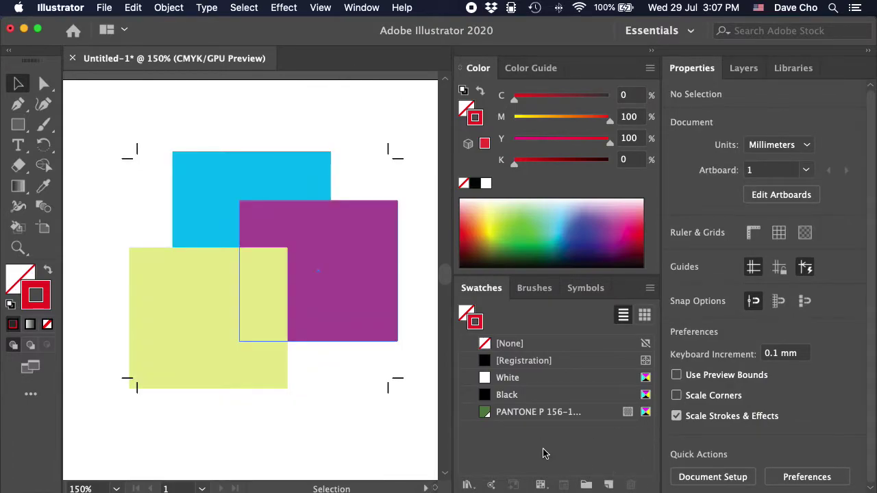
{"action": "left_click", "coordinate": [523, 431]}
{"action": "left_click", "coordinate": [18, 124]}
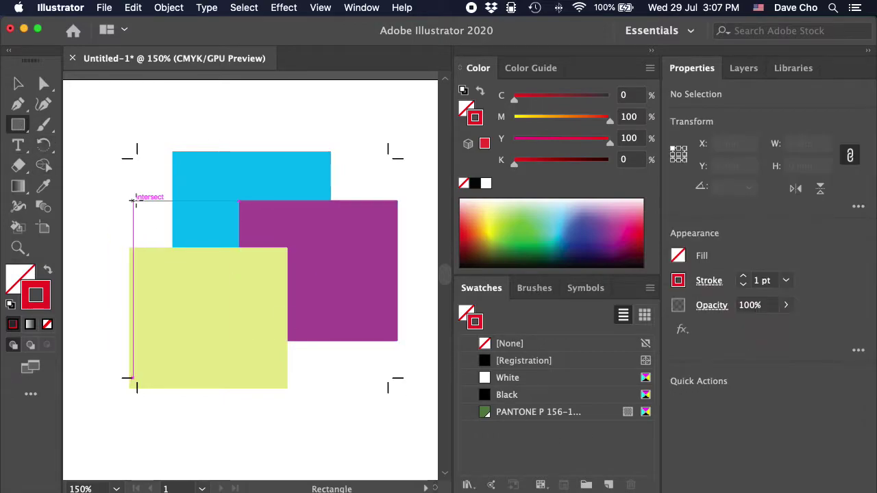
Draw a 27.009 × 38.884 mm rectangle over the cyan and yellow shapes, filled PANTONE P 156-14 C, no stroke
{"action": "left_click_drag", "start_coordinate": [150, 191], "coordinate": [209, 275]}
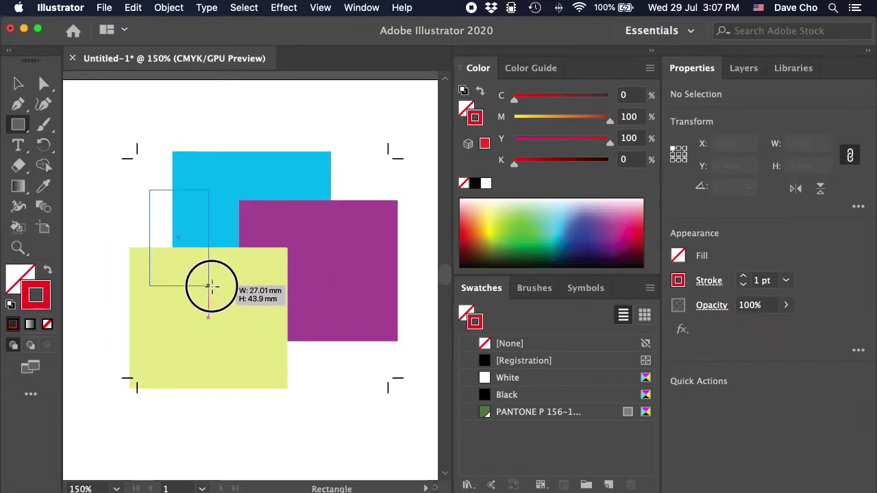
{"action": "key", "text": "slash"}
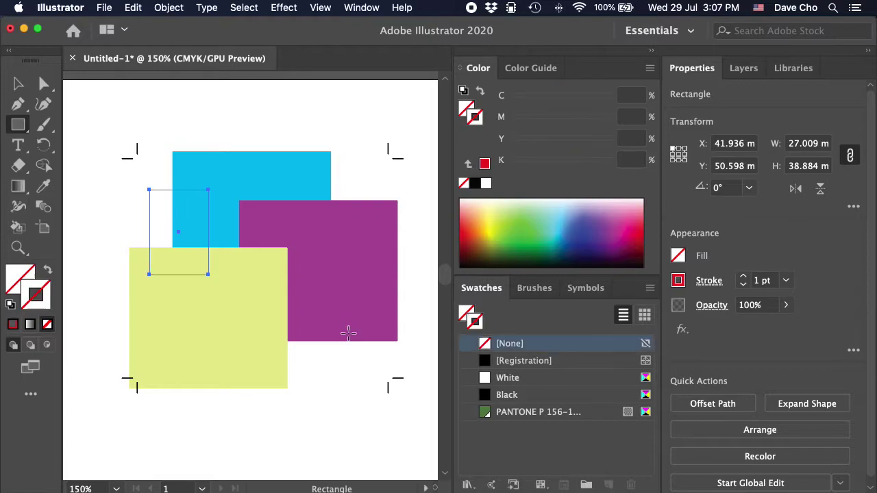
{"action": "left_click", "coordinate": [504, 412]}
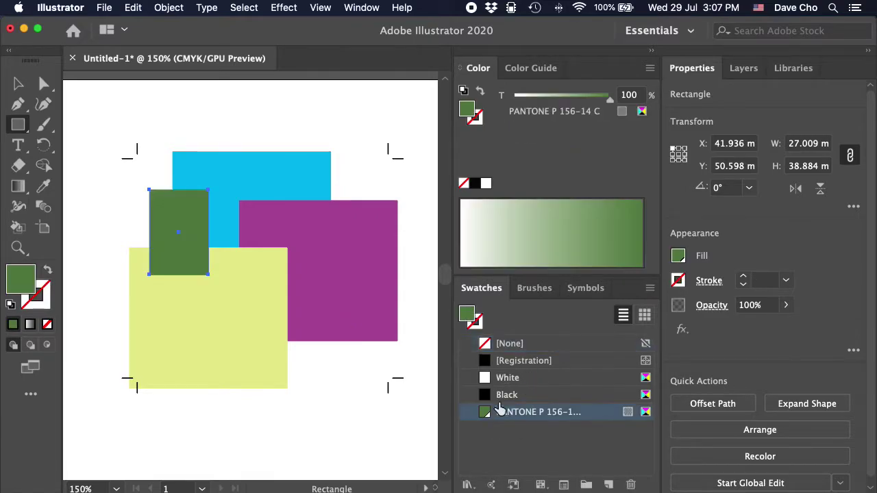
{"action": "left_click", "coordinate": [18, 84]}
{"action": "left_click", "coordinate": [103, 171]}
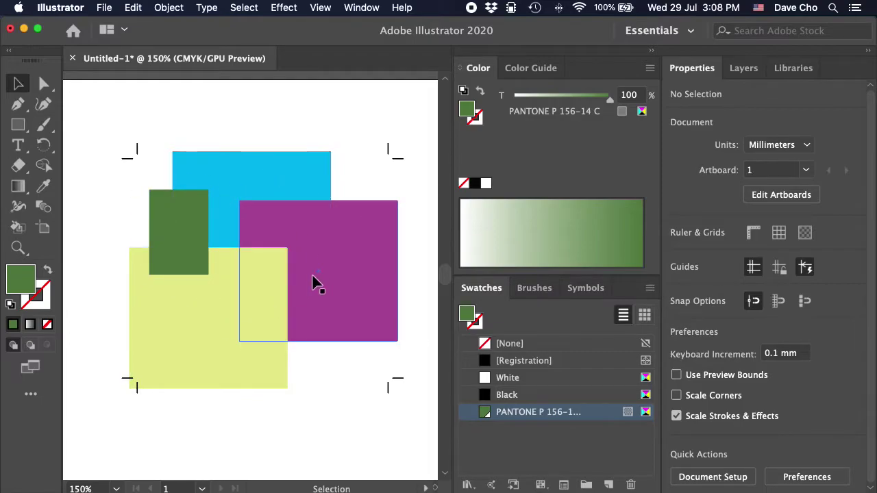
{"action": "left_click", "coordinate": [556, 433]}
{"action": "left_click", "coordinate": [591, 436]}
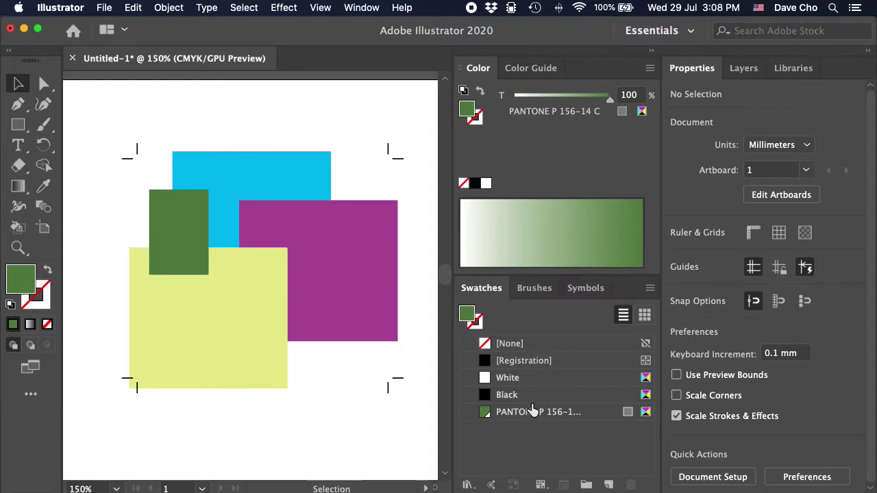
Change the PANTONE P 156-14 C swatch's Color Type to Spot Color
{"action": "double_click", "coordinate": [604, 418]}
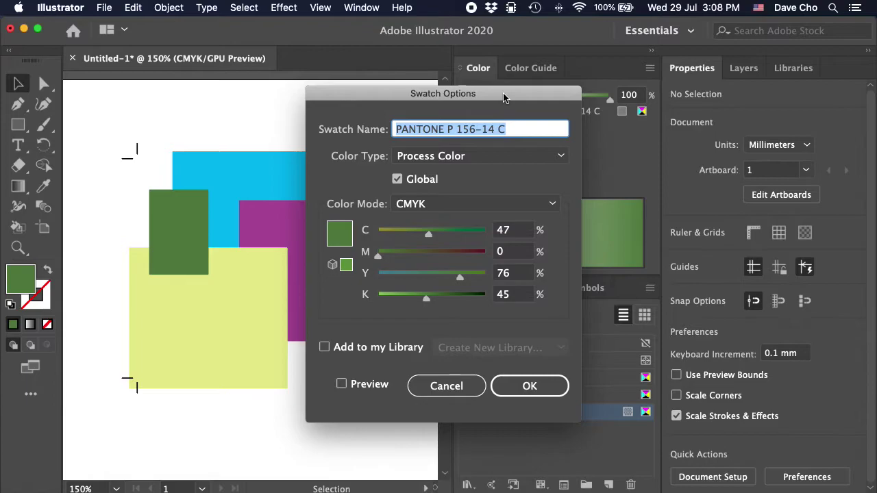
{"action": "left_click_drag", "start_coordinate": [502, 97], "coordinate": [535, 70]}
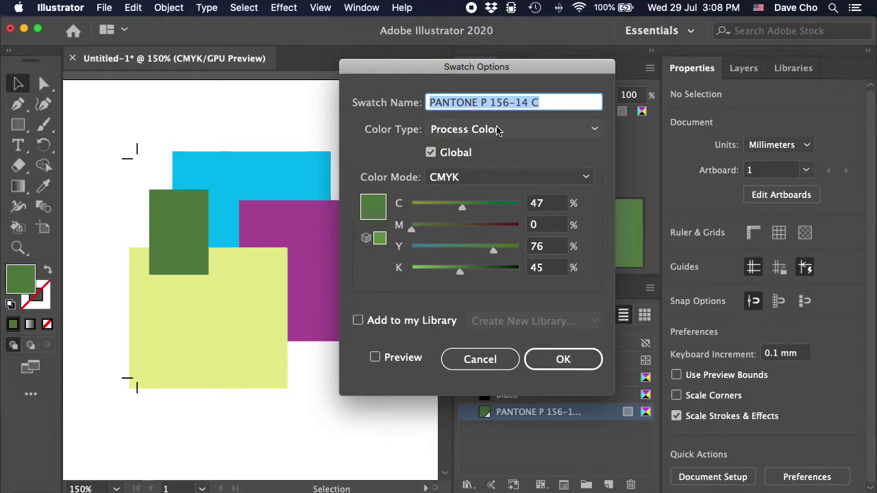
{"action": "left_click", "coordinate": [497, 130]}
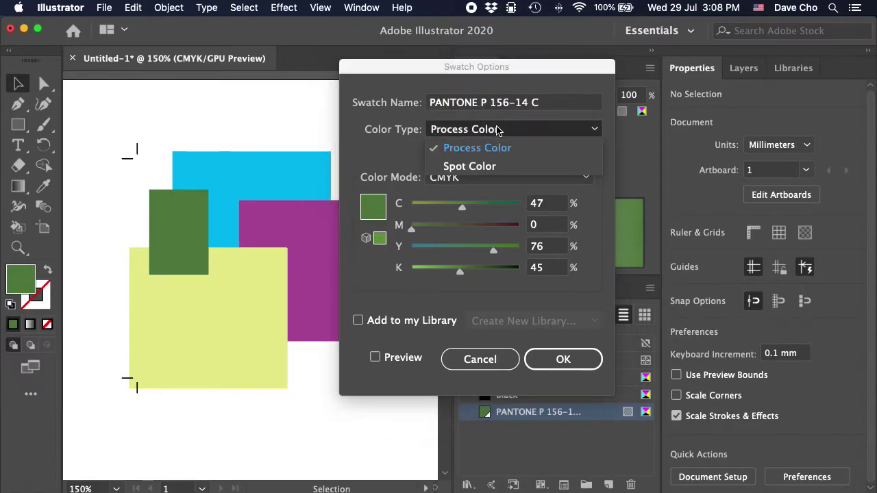
{"action": "left_click", "coordinate": [491, 167]}
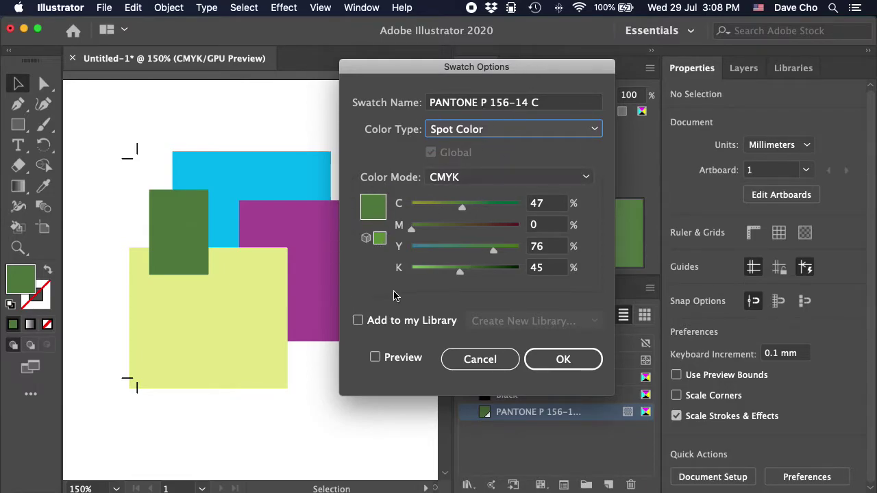
{"action": "left_click", "coordinate": [556, 104]}
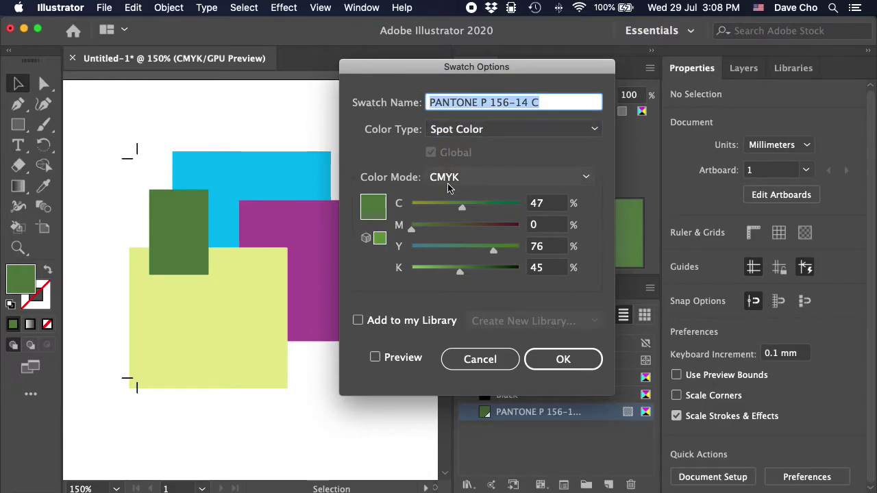
{"action": "left_click", "coordinate": [550, 103]}
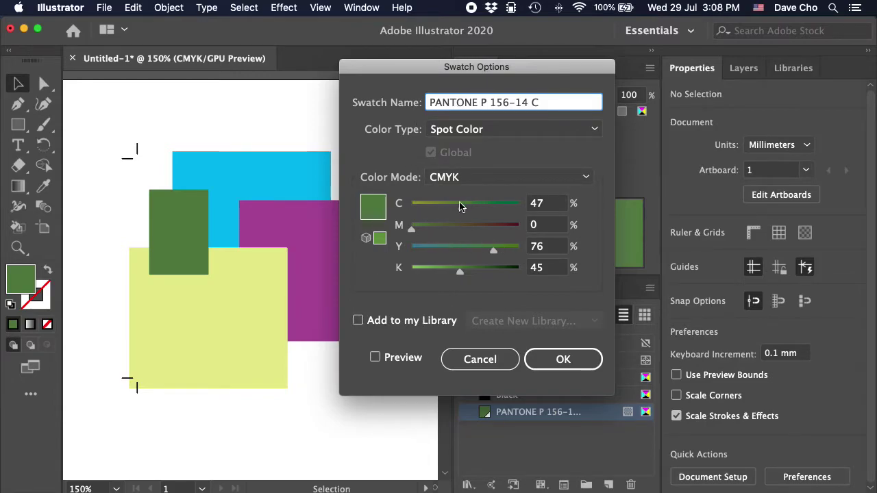
Resolve the gamut warning and redefine the swatch as C77 M20 Y87 K15
{"action": "left_click", "coordinate": [380, 240]}
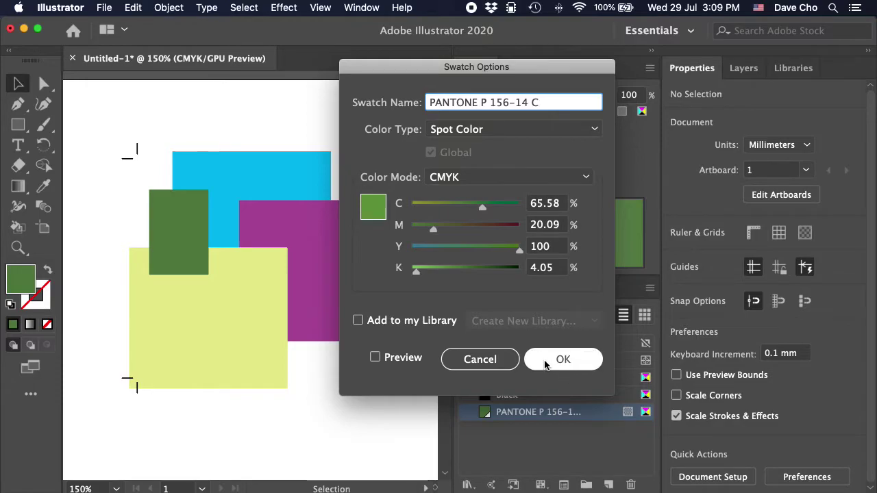
{"action": "mouse_move", "coordinate": [482, 206]}
{"action": "left_mouse_down"}
{"action": "mouse_move", "coordinate": [462, 206]}
{"action": "mouse_move", "coordinate": [431, 233]}
{"action": "left_mouse_up"}
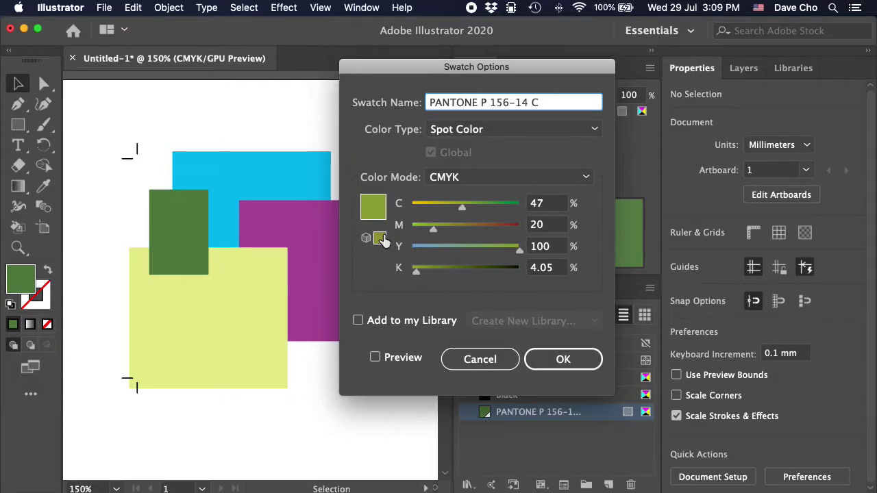
{"action": "left_click_drag", "start_coordinate": [461, 209], "coordinate": [494, 206]}
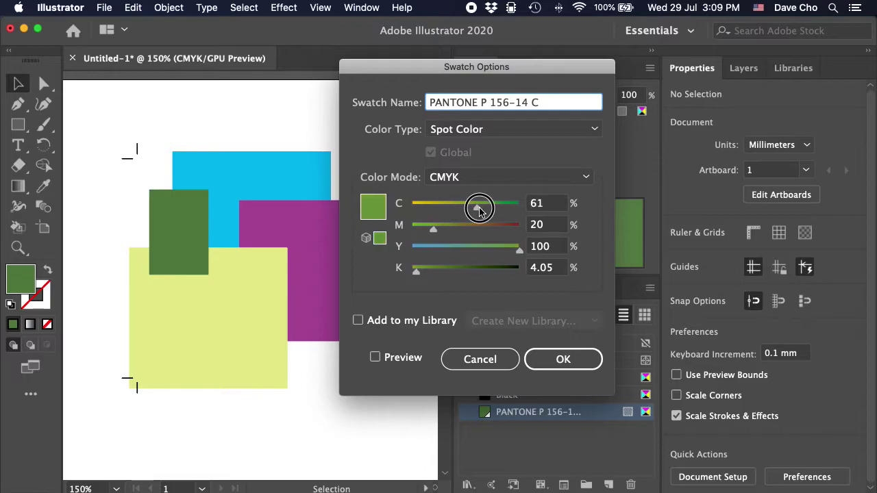
{"action": "left_click_drag", "start_coordinate": [519, 248], "coordinate": [505, 251]}
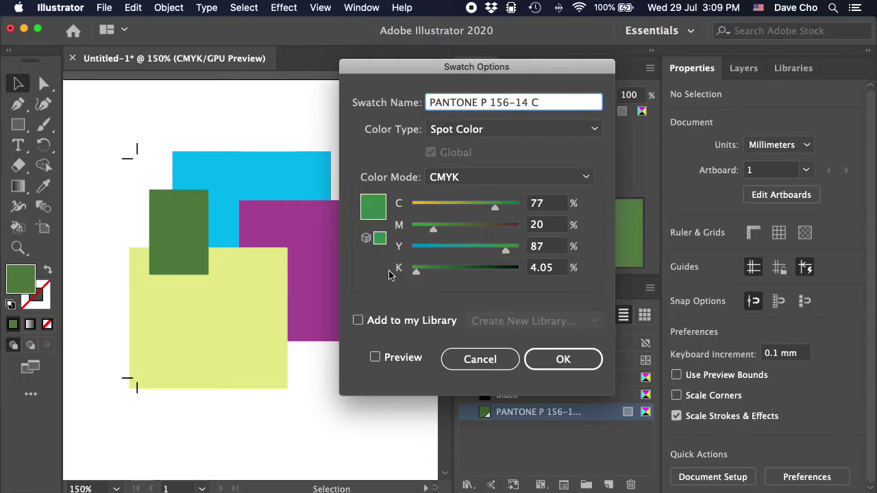
{"action": "left_click_drag", "start_coordinate": [418, 273], "coordinate": [425, 273]}
{"action": "left_click", "coordinate": [560, 360]}
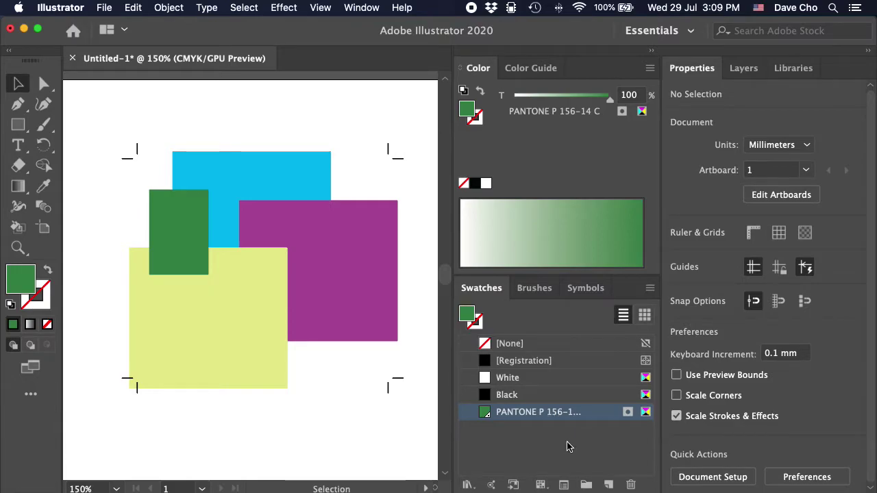
Duplicate the green rectangle twice toward the lower right, with 70% and 20% tints
{"action": "mouse_move", "coordinate": [187, 241]}
{"action": "left_mouse_down"}
{"action": "mouse_move", "coordinate": [281, 309]}
{"action": "mouse_move", "coordinate": [292, 335]}
{"action": "left_mouse_up"}
{"action": "left_click_drag", "start_coordinate": [610, 102], "coordinate": [582, 101]}
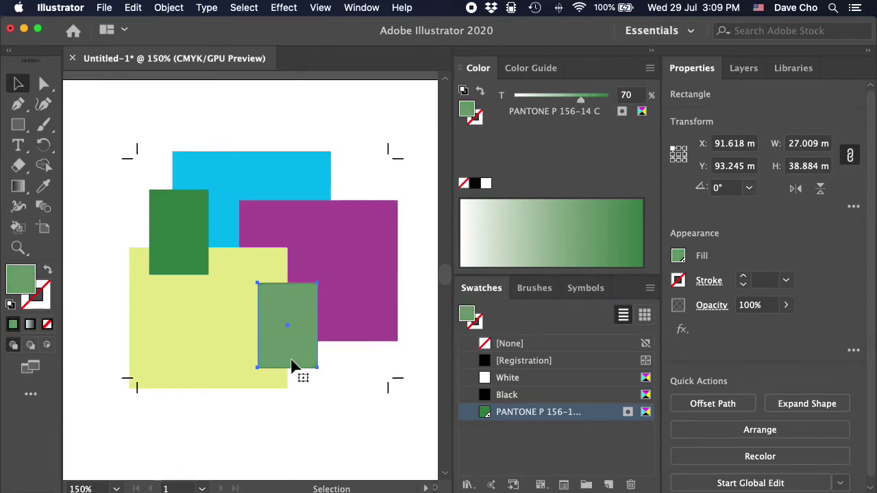
{"action": "mouse_move", "coordinate": [310, 360]}
{"action": "left_mouse_down"}
{"action": "mouse_move", "coordinate": [364, 361]}
{"action": "mouse_move", "coordinate": [375, 375]}
{"action": "left_mouse_up"}
{"action": "left_click_drag", "start_coordinate": [582, 102], "coordinate": [532, 102]}
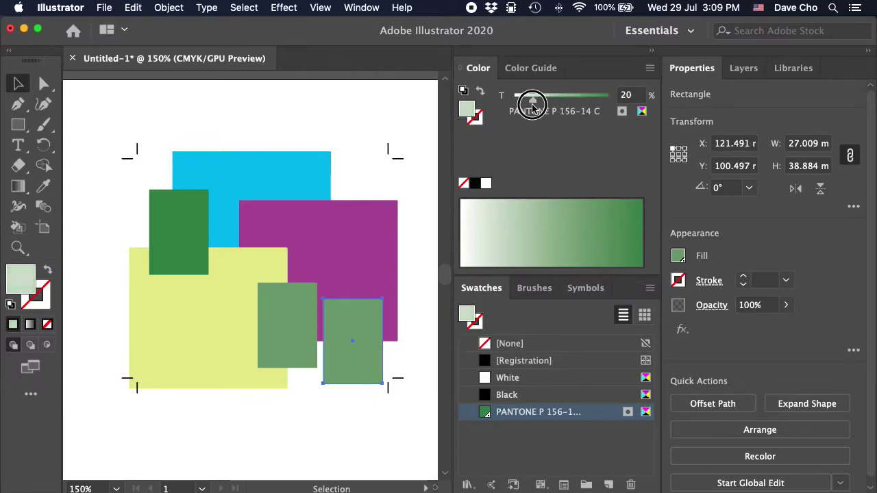
{"action": "left_click", "coordinate": [372, 167]}
Check the three green rectangles and nudge the pale 20% one up and right
{"action": "left_click", "coordinate": [177, 238]}
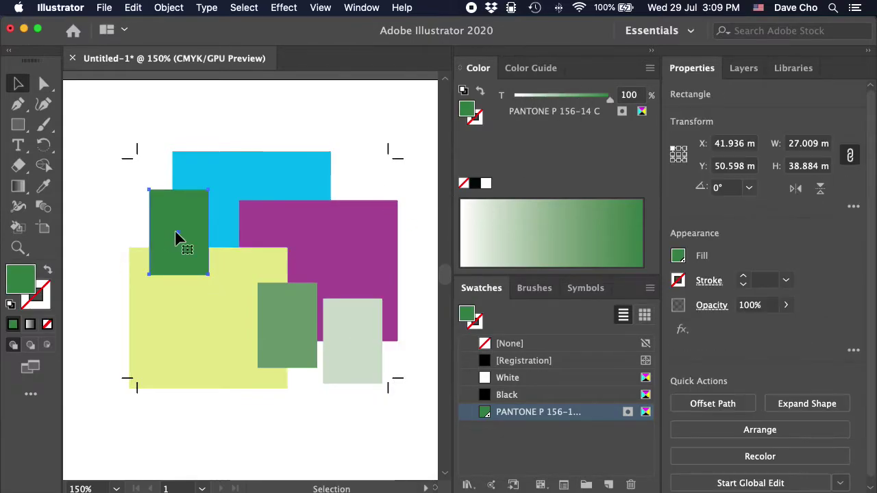
{"action": "left_click", "coordinate": [263, 326]}
{"action": "left_click", "coordinate": [367, 353]}
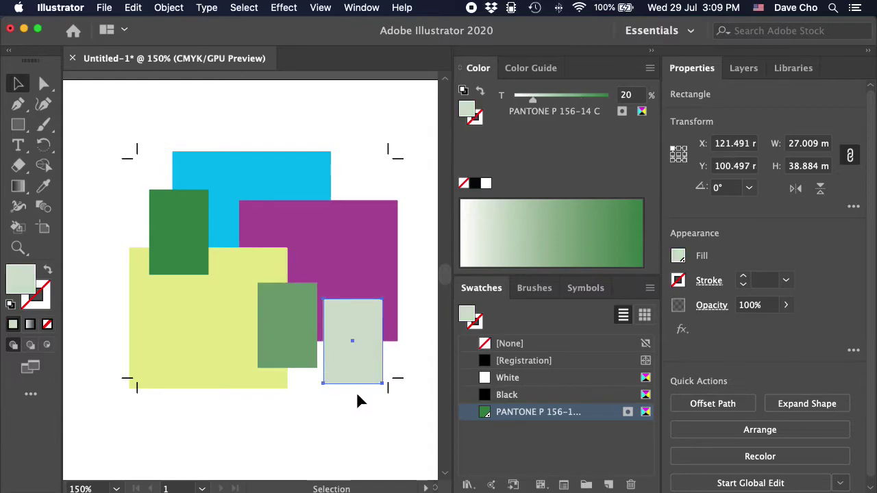
{"action": "left_click_drag", "start_coordinate": [364, 365], "coordinate": [368, 359]}
{"action": "left_click", "coordinate": [358, 154]}
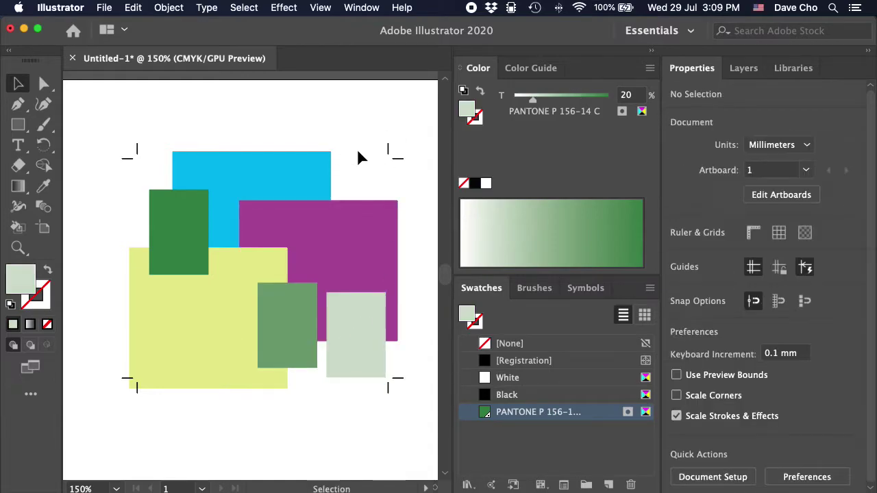
Turn on Overprint Preview in Separations Preview and check the PANTONE P 156-14 C plate
{"action": "left_click", "coordinate": [368, 7]}
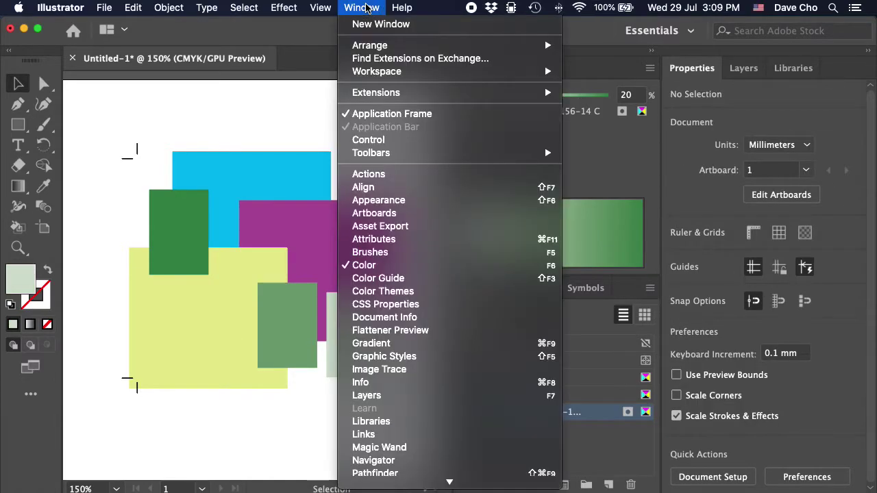
{"action": "scroll", "coordinate": [447, 333], "scroll_direction": "down", "scroll_amount": 5}
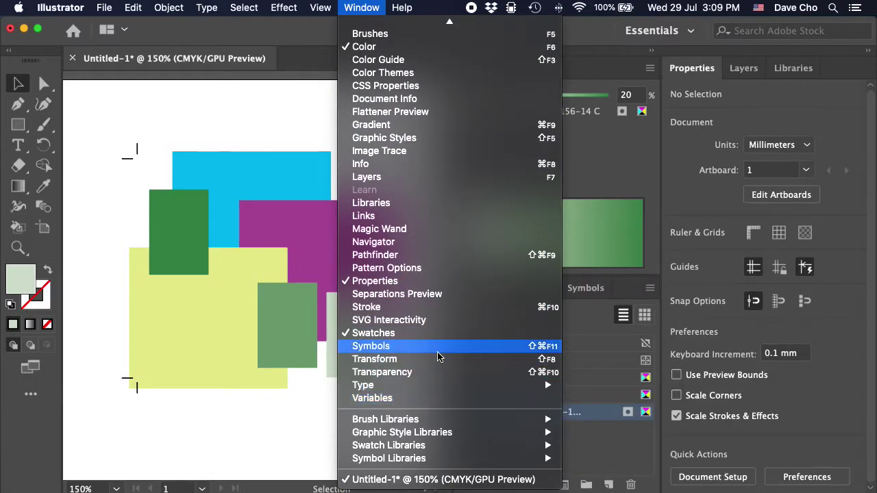
{"action": "left_click", "coordinate": [439, 294]}
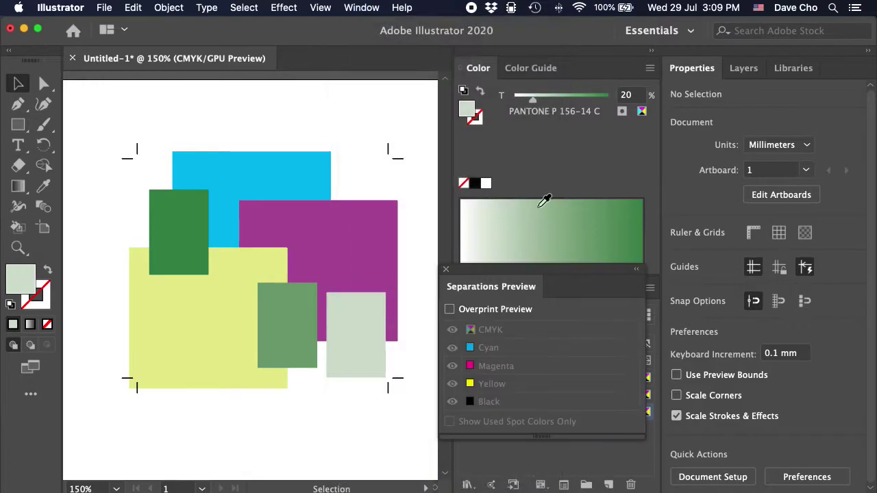
{"action": "mouse_move", "coordinate": [500, 278]}
{"action": "left_mouse_down"}
{"action": "mouse_move", "coordinate": [239, 143]}
{"action": "mouse_move", "coordinate": [175, 121]}
{"action": "left_mouse_up"}
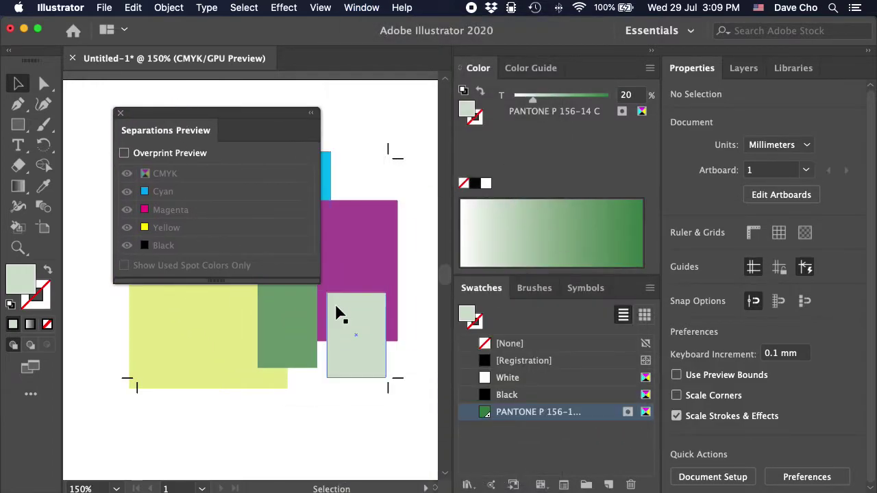
{"action": "left_click", "coordinate": [125, 153]}
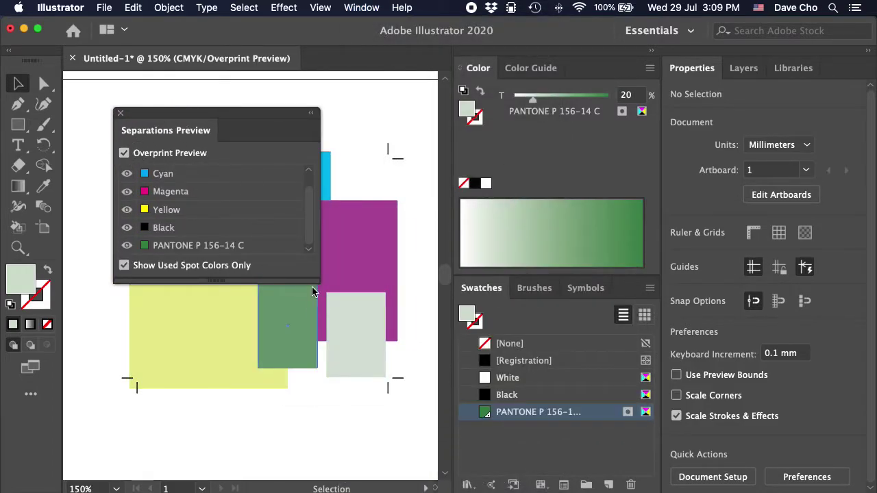
{"action": "left_click_drag", "start_coordinate": [310, 282], "coordinate": [305, 358]}
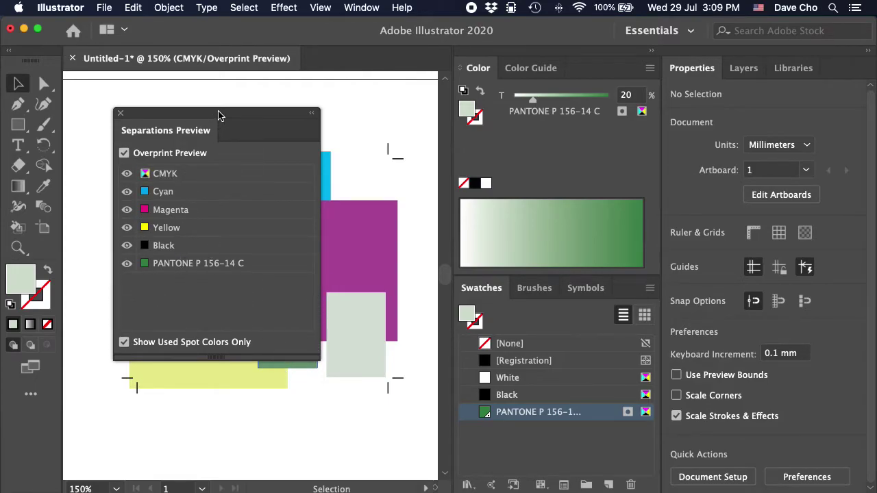
{"action": "mouse_move", "coordinate": [216, 113]}
{"action": "left_mouse_down"}
{"action": "mouse_move", "coordinate": [158, 212]}
{"action": "mouse_move", "coordinate": [171, 228]}
{"action": "left_mouse_up"}
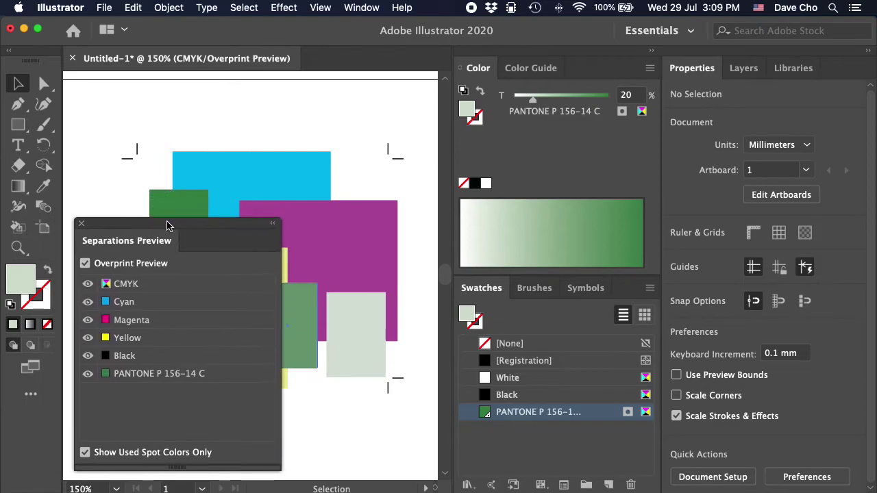
{"action": "left_click", "coordinate": [75, 220]}
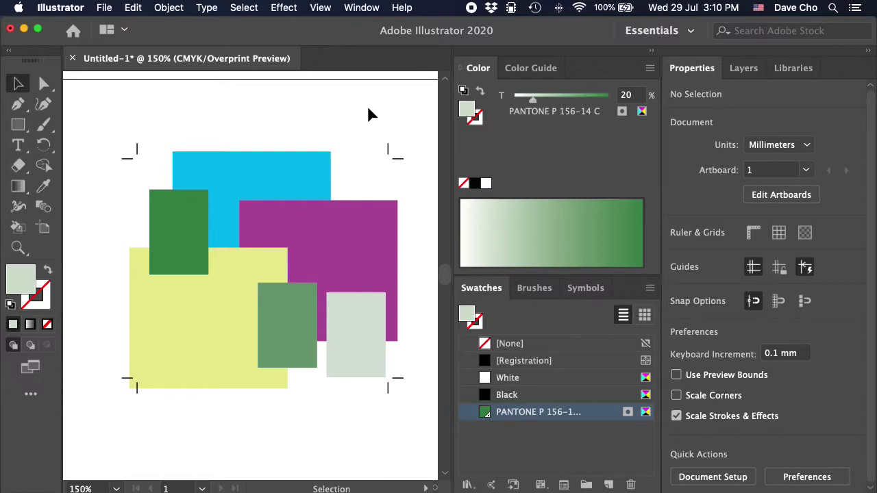
Save the 20% tint as a swatch, delete it again, and reset default fill and stroke
{"action": "left_click", "coordinate": [588, 460]}
{"action": "left_click", "coordinate": [607, 485]}
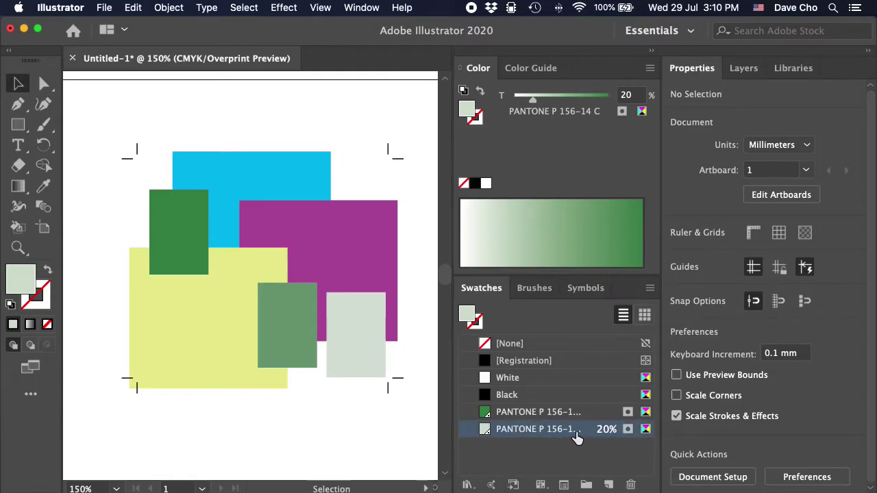
{"action": "left_click", "coordinate": [630, 484]}
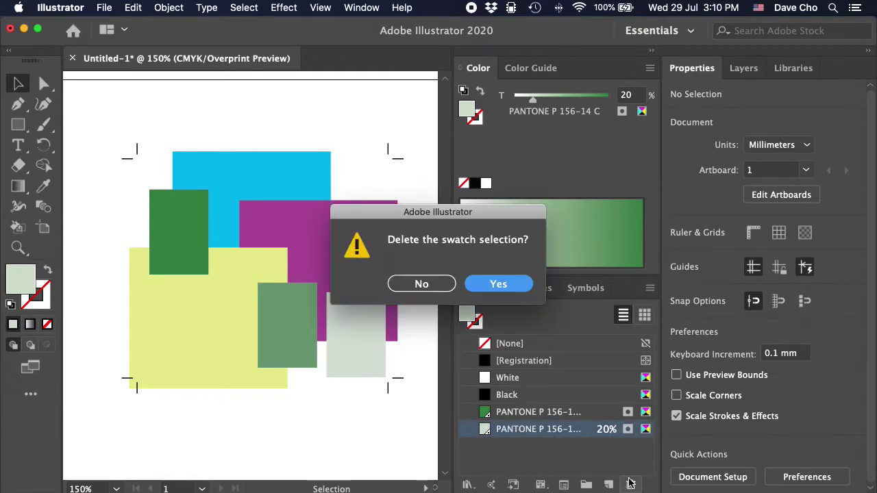
{"action": "left_click", "coordinate": [512, 285]}
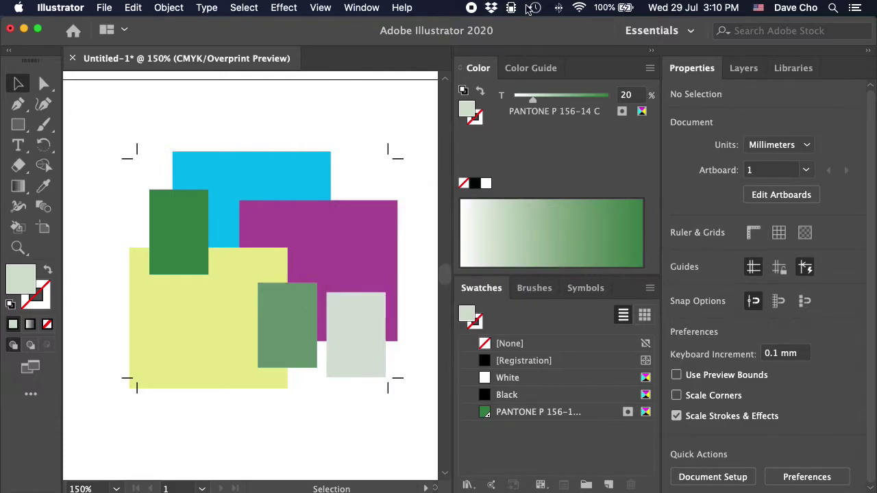
{"action": "key", "text": "d"}
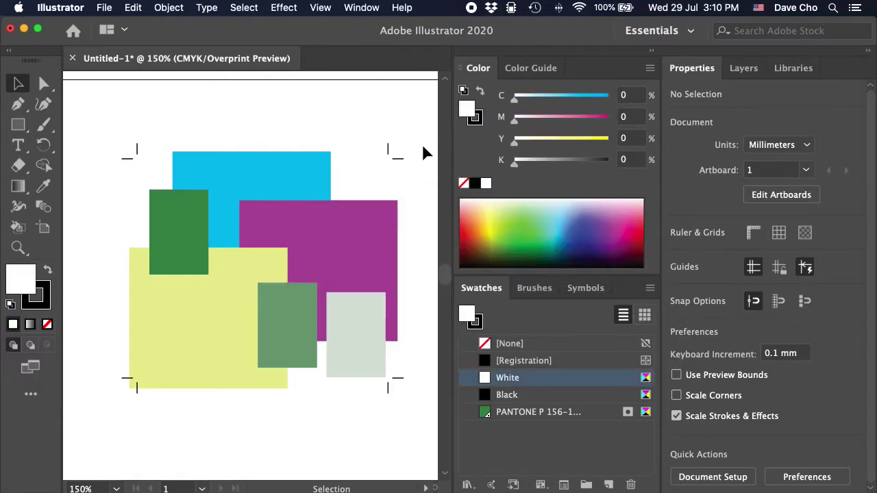
{"action": "left_click", "coordinate": [569, 425]}
Start a new spot-colour swatch named Rose Gold
{"action": "left_click", "coordinate": [609, 485]}
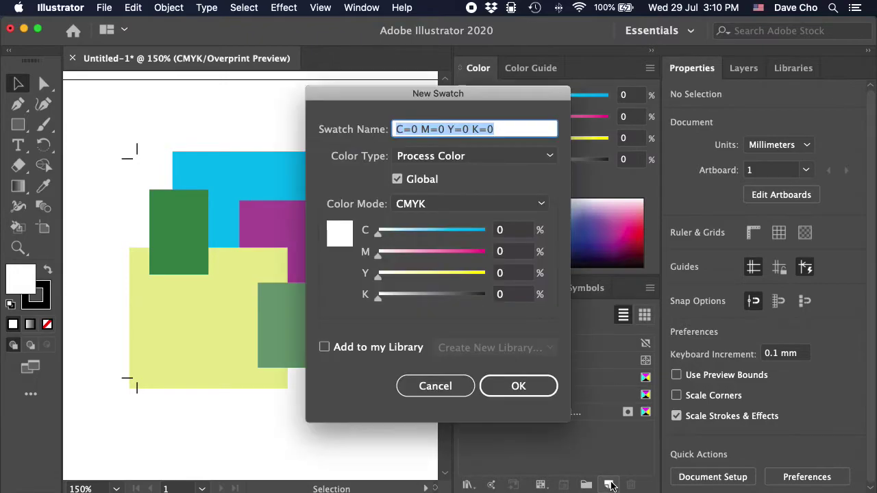
{"action": "left_click_drag", "start_coordinate": [489, 100], "coordinate": [451, 91]}
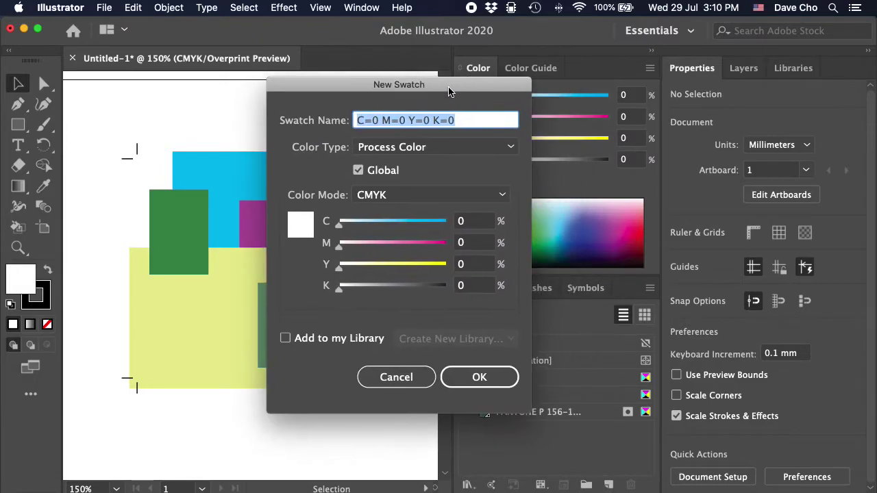
{"action": "left_click", "coordinate": [412, 148]}
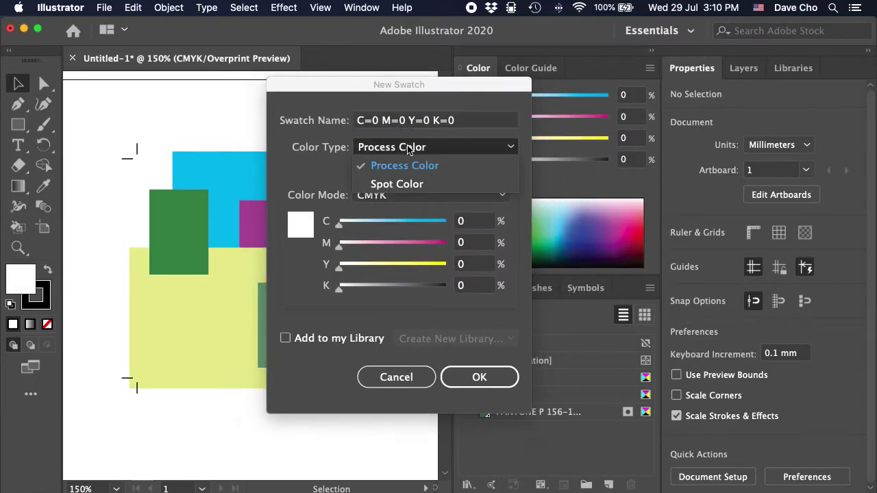
{"action": "left_click", "coordinate": [388, 184]}
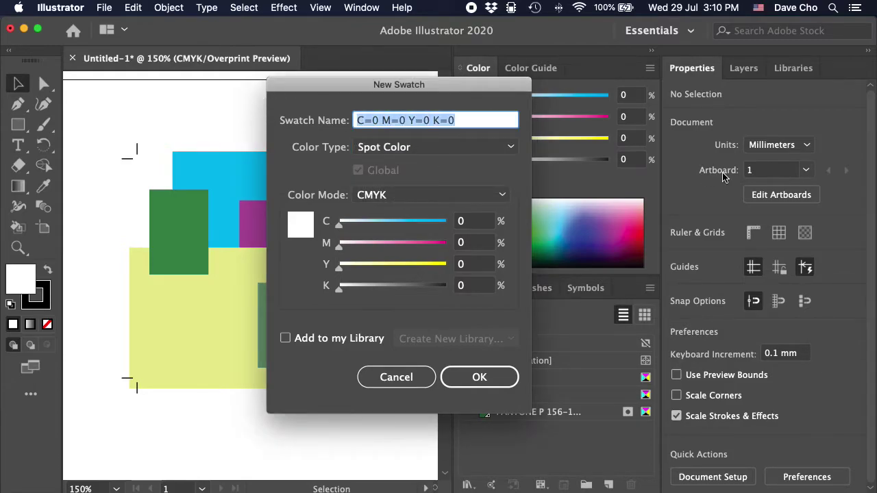
{"action": "type", "text": "Rose Gold"}
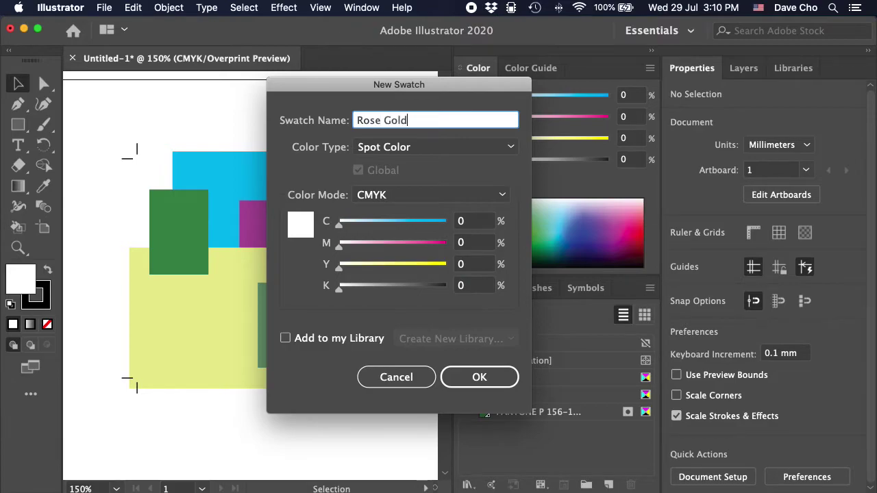
{"action": "key", "text": "Tab"}
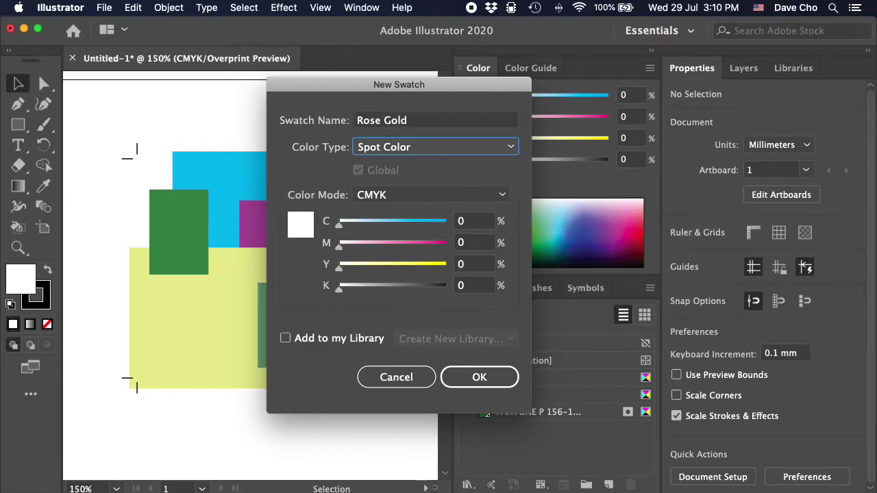
{"action": "key", "text": "shift+Tab"}
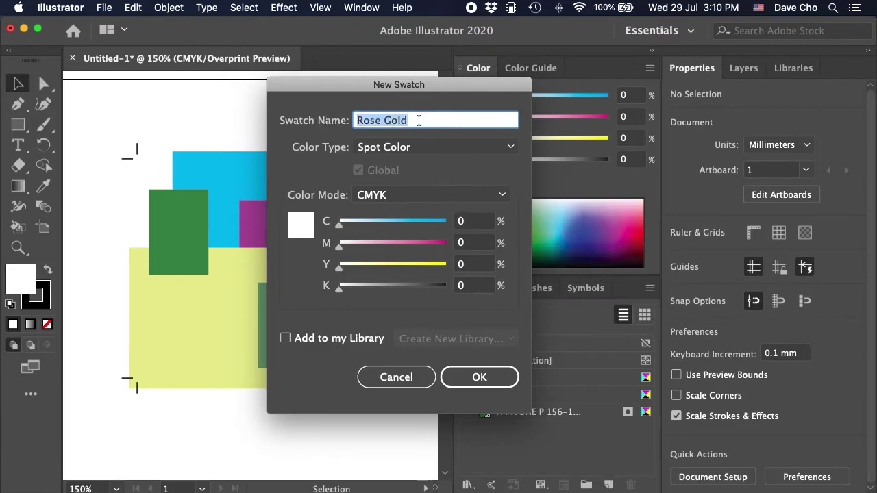
{"action": "left_click_drag", "start_coordinate": [418, 120], "coordinate": [306, 113]}
{"action": "left_click_drag", "start_coordinate": [456, 117], "coordinate": [280, 109]}
Mix Rose Gold in CMYK to about C19.83 M41.14 Y66.99 K1.03 and create the swatch
{"action": "left_click", "coordinate": [328, 196]}
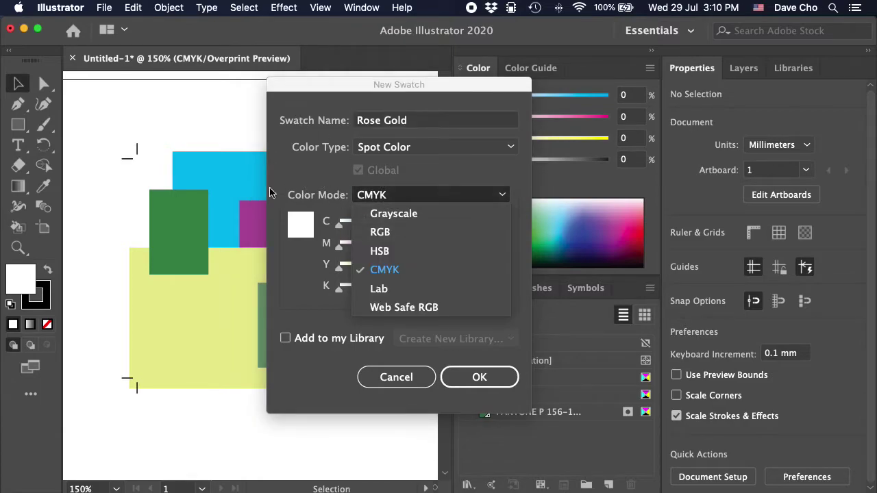
{"action": "left_click", "coordinate": [302, 180]}
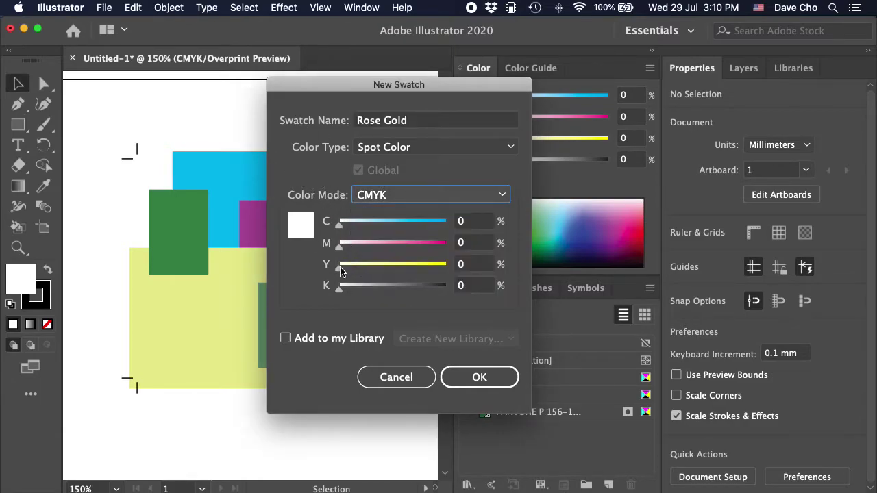
{"action": "left_click_drag", "start_coordinate": [338, 267], "coordinate": [419, 266]}
{"action": "left_click_drag", "start_coordinate": [340, 248], "coordinate": [389, 248]}
{"action": "left_click_drag", "start_coordinate": [339, 288], "coordinate": [349, 291]}
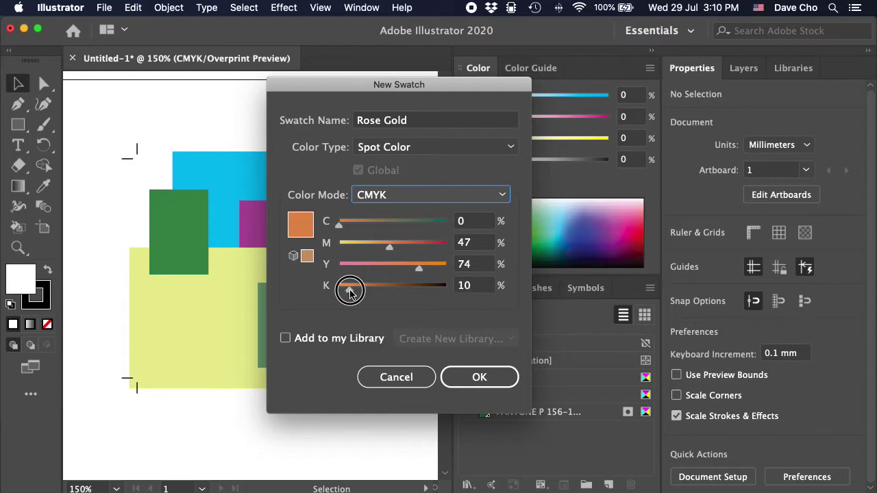
{"action": "left_click_drag", "start_coordinate": [420, 268], "coordinate": [418, 269]}
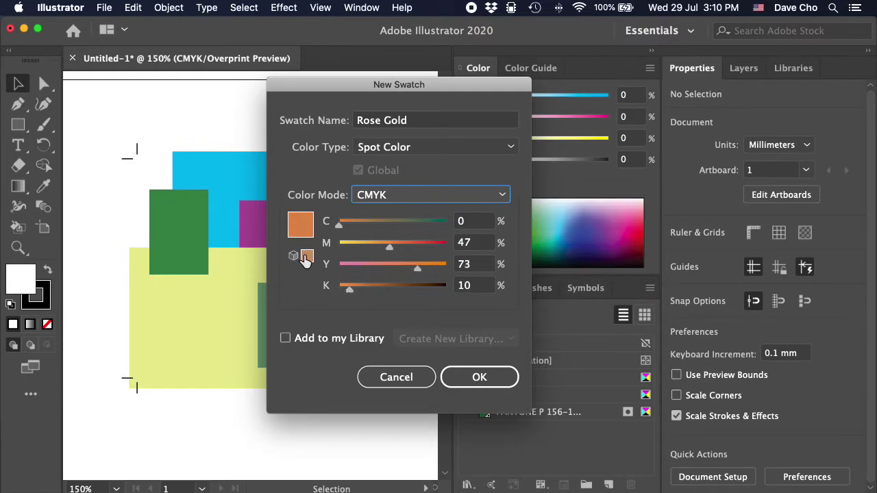
{"action": "left_click", "coordinate": [307, 257]}
{"action": "left_click", "coordinate": [483, 381]}
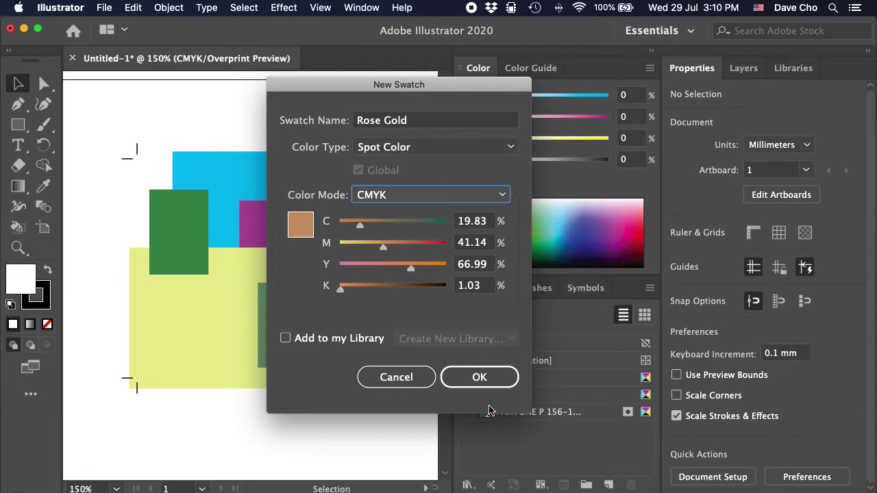
{"action": "left_click", "coordinate": [485, 382]}
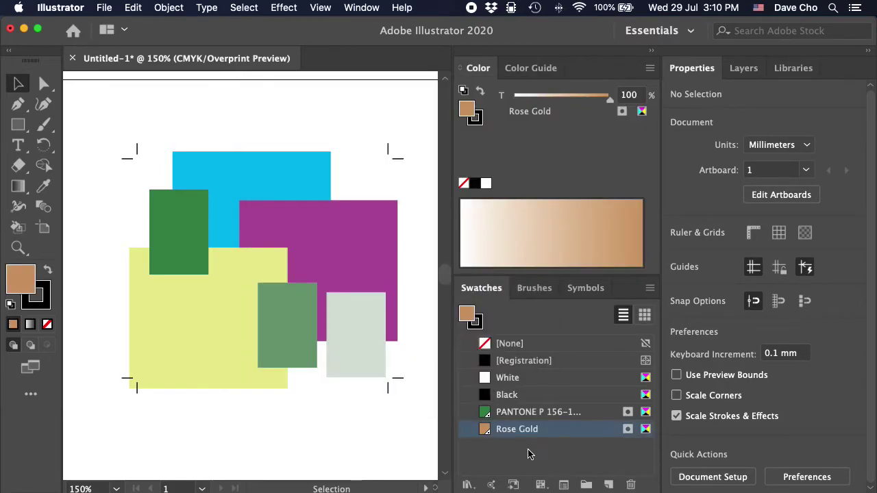
Draw a 110.954 × 2.822 mm Rose Gold bar with no stroke and nudge it slightly down
{"action": "left_click", "coordinate": [528, 455]}
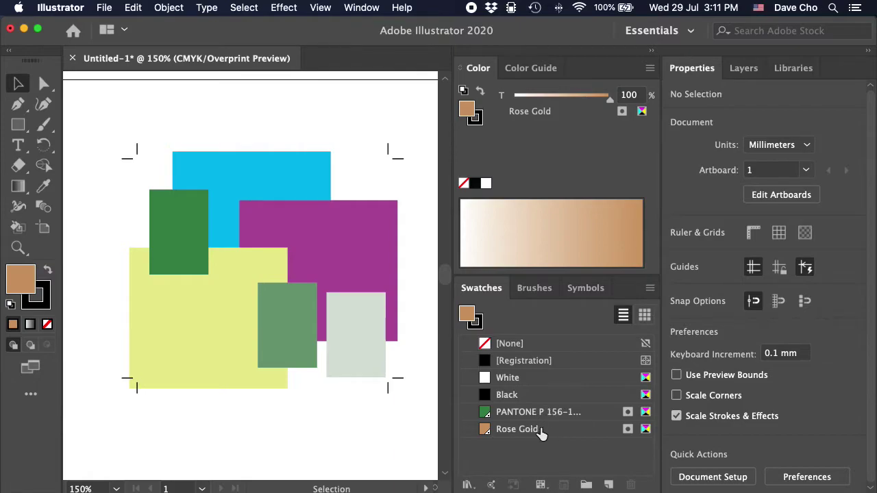
{"action": "left_click", "coordinate": [18, 124]}
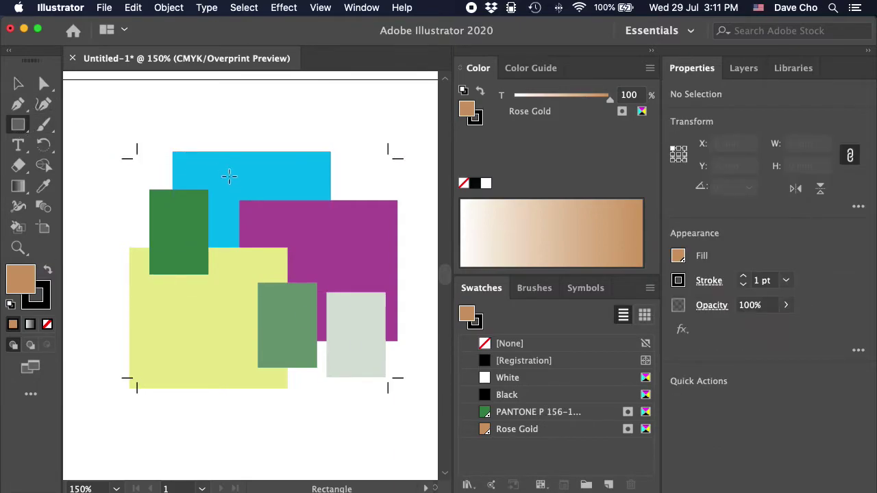
{"action": "left_click_drag", "start_coordinate": [143, 163], "coordinate": [386, 168]}
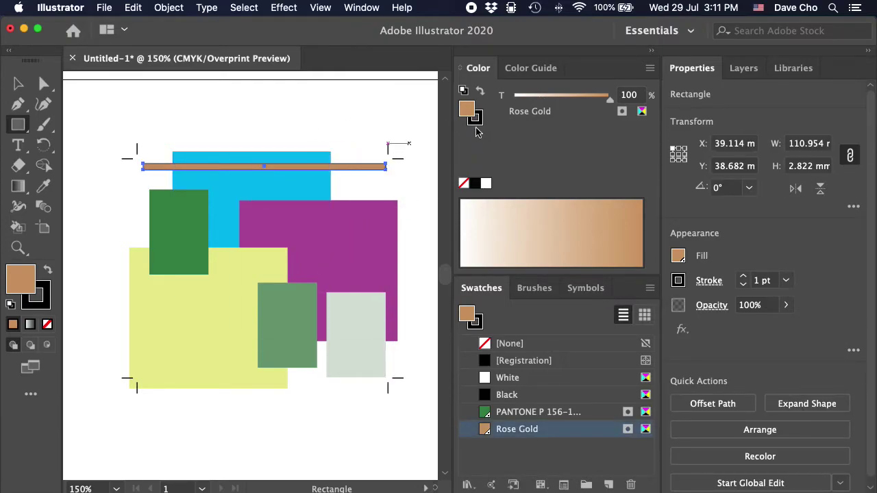
{"action": "key", "text": "x"}
{"action": "left_click", "coordinate": [465, 181]}
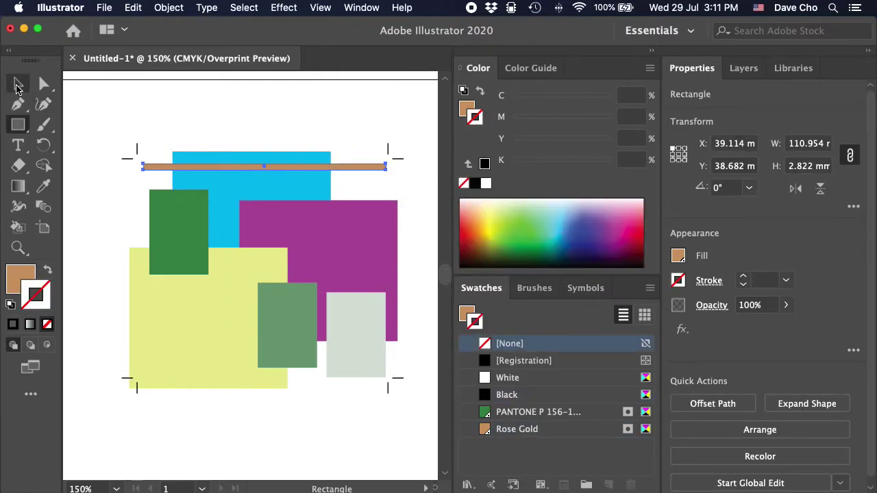
{"action": "key", "text": "v"}
{"action": "left_click", "coordinate": [349, 171]}
{"action": "left_click_drag", "start_coordinate": [349, 167], "coordinate": [351, 176]}
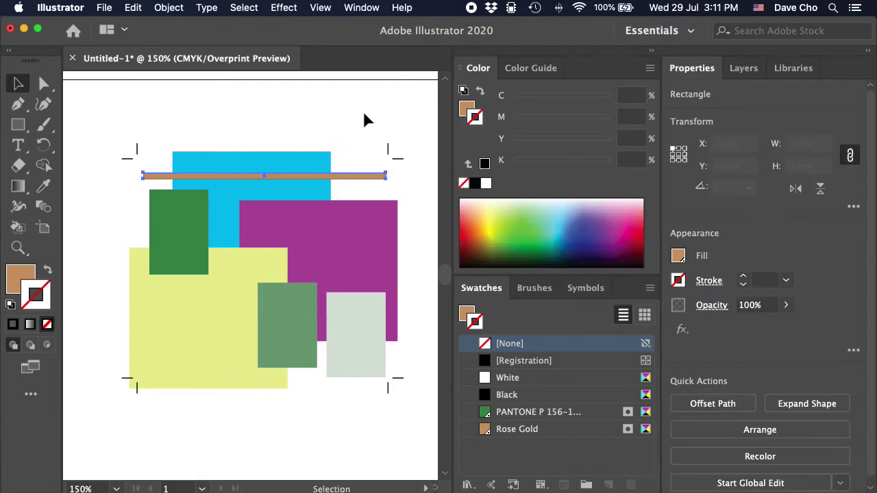
{"action": "left_click", "coordinate": [351, 167]}
{"action": "left_click", "coordinate": [366, 127]}
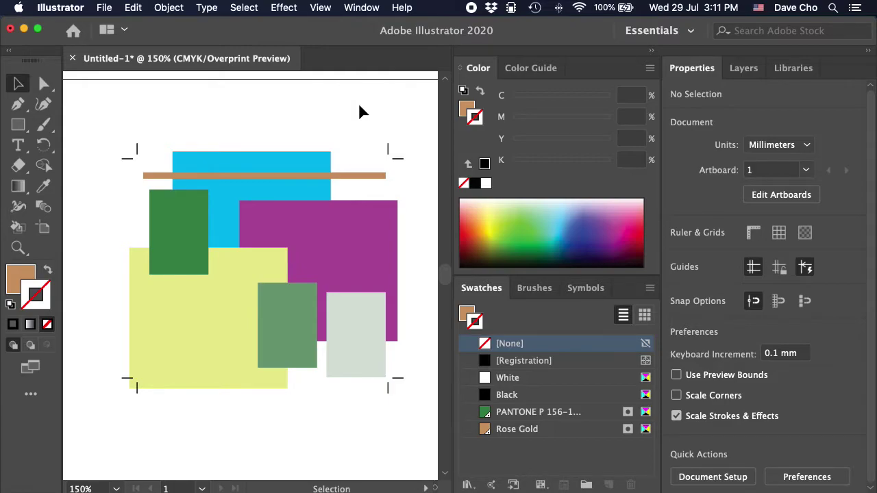
Check Separations Preview again, then move all the artwork slightly left
{"action": "left_click", "coordinate": [361, 7]}
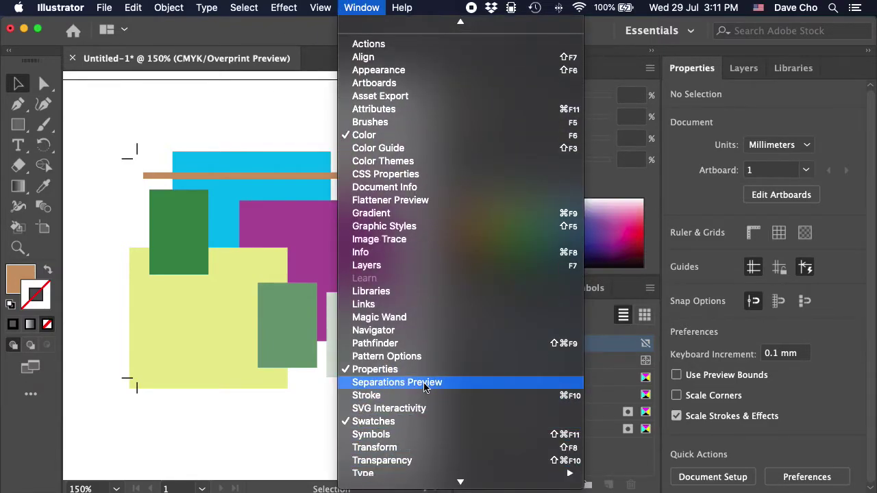
{"action": "left_click", "coordinate": [424, 383]}
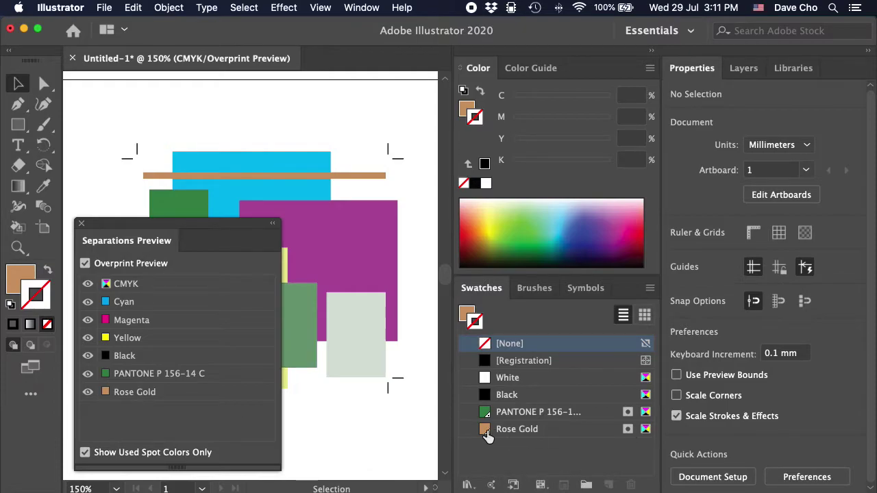
{"action": "left_click", "coordinate": [81, 223]}
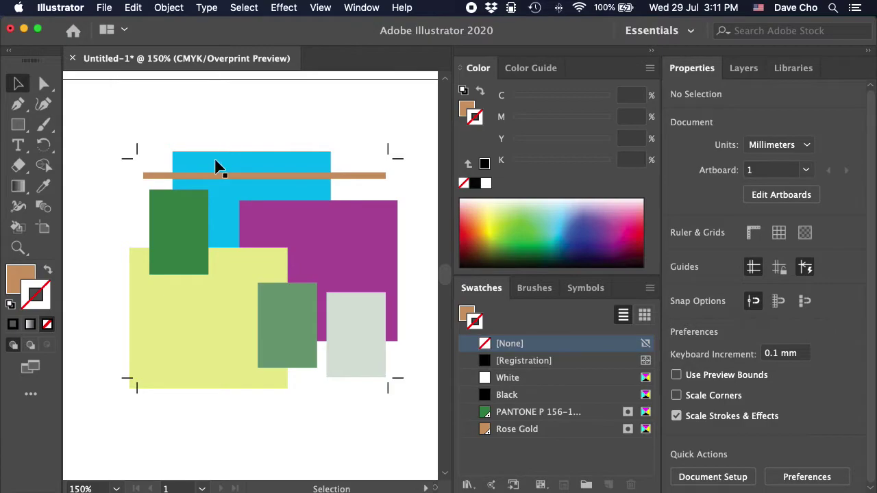
{"action": "left_click_drag", "start_coordinate": [118, 122], "coordinate": [414, 413]}
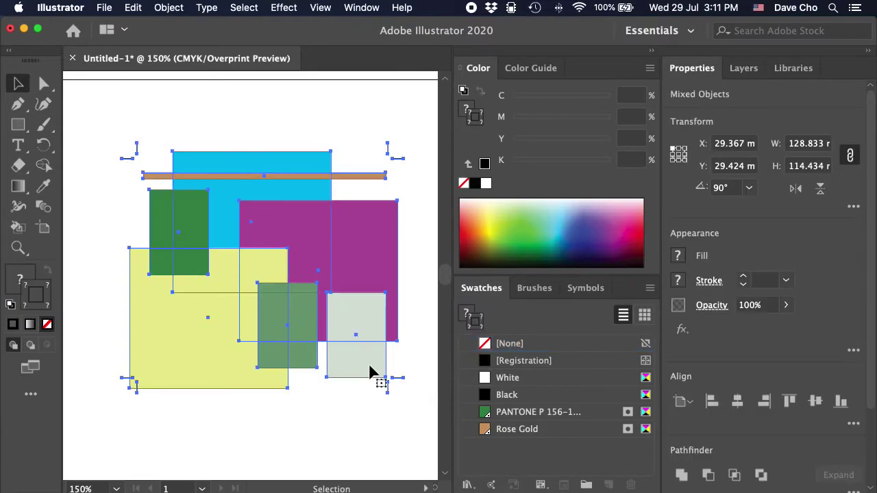
{"action": "left_click_drag", "start_coordinate": [370, 365], "coordinate": [352, 368]}
{"action": "left_click", "coordinate": [365, 146]}
Give the crop marks a pure Black stroke
{"action": "left_click", "coordinate": [381, 155]}
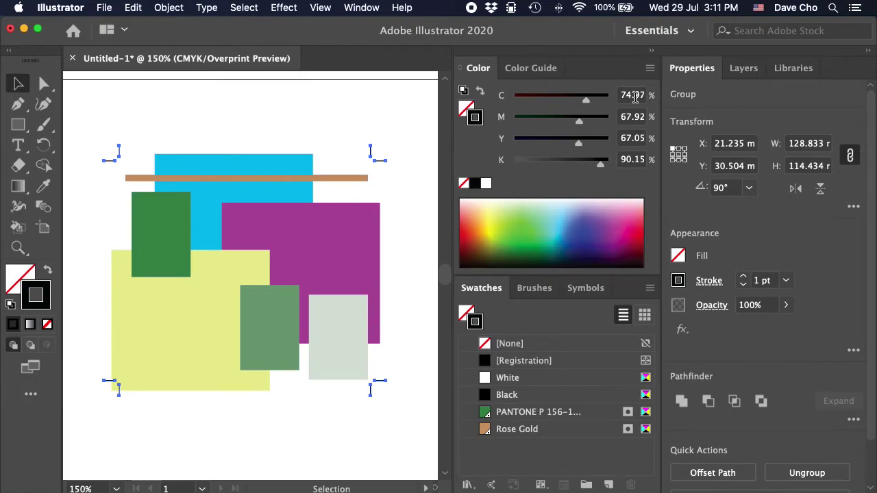
{"action": "left_click", "coordinate": [474, 184]}
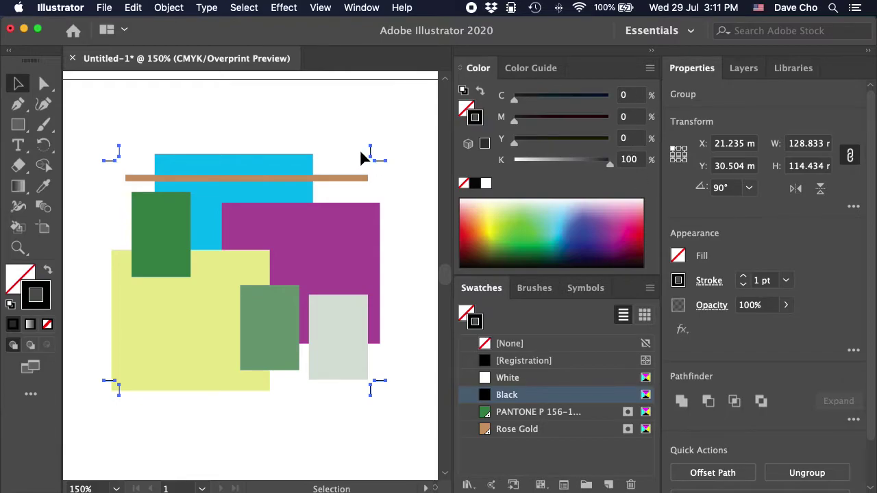
{"action": "left_click", "coordinate": [379, 130]}
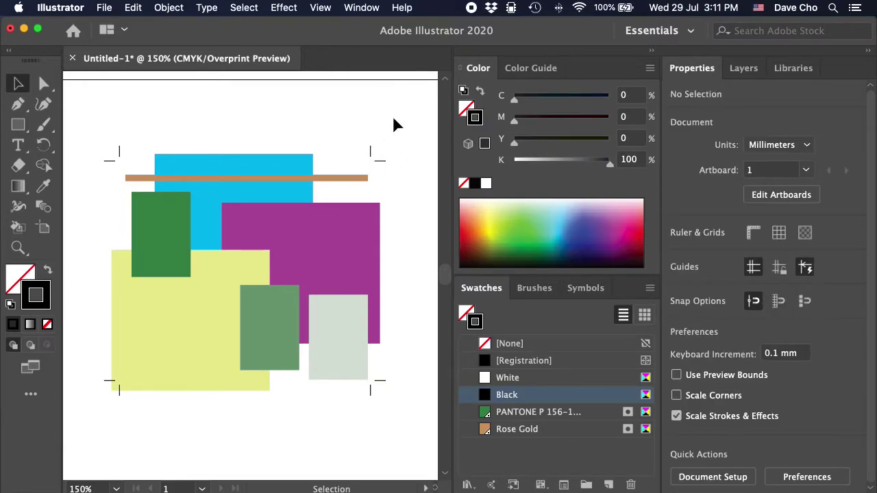
{"action": "left_click_drag", "start_coordinate": [417, 118], "coordinate": [132, 424]}
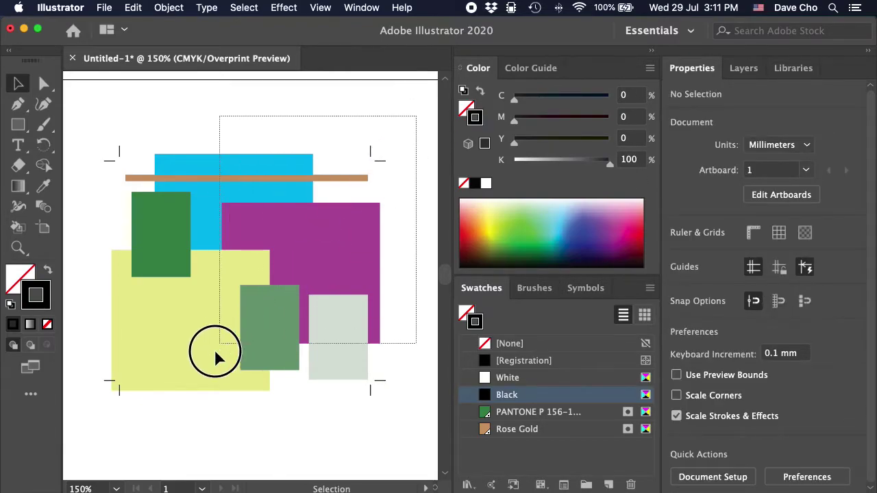
{"action": "left_click", "coordinate": [141, 415]}
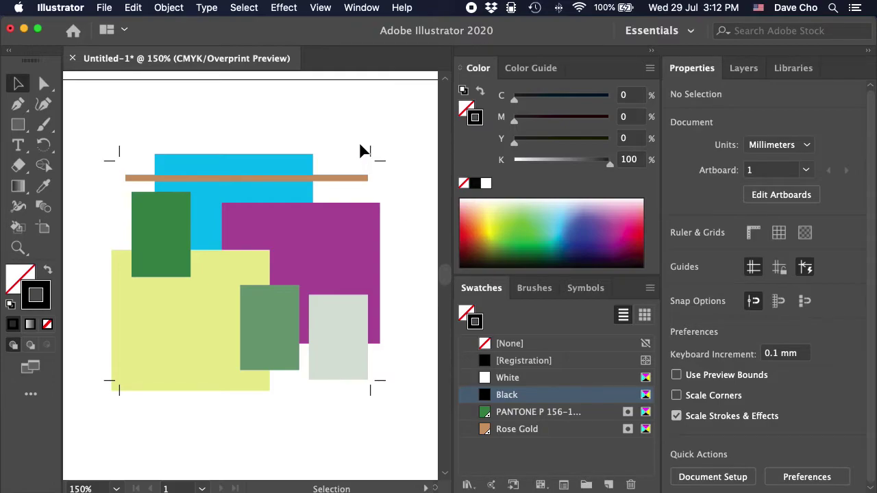
Set the selected group's stroke weight to 0.3 pt
{"action": "left_click", "coordinate": [391, 158]}
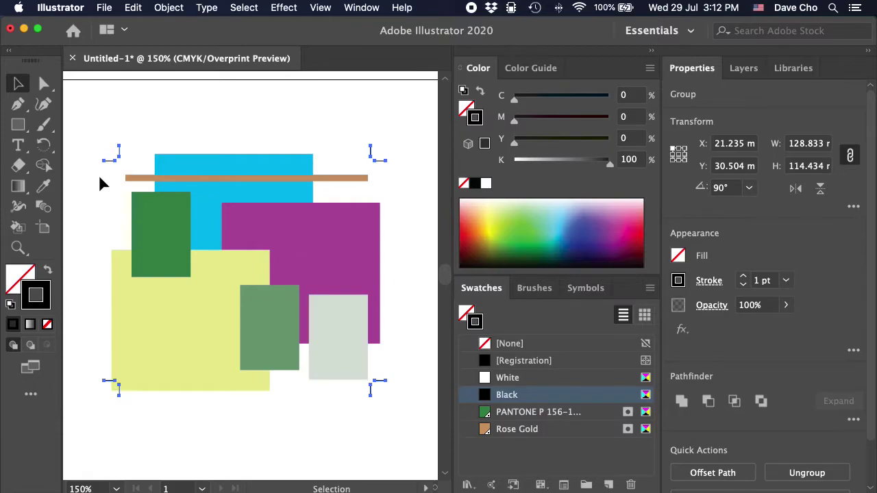
{"action": "left_click", "coordinate": [198, 102]}
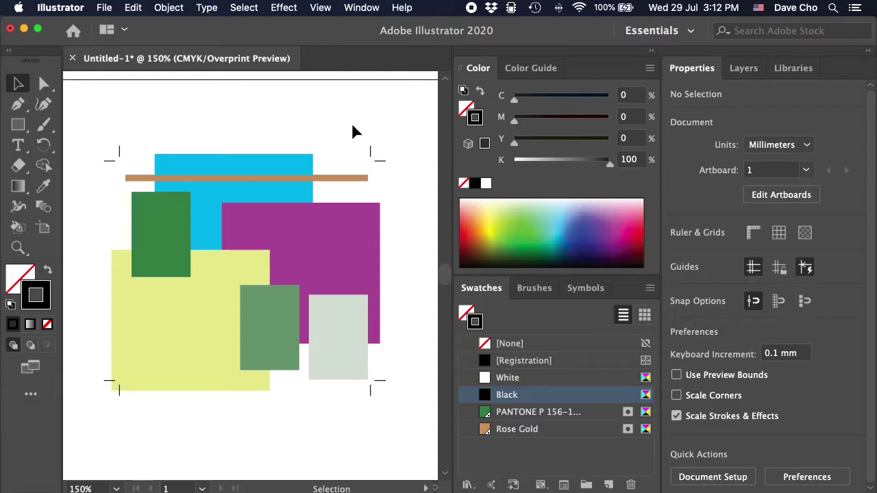
{"action": "left_click_drag", "start_coordinate": [361, 125], "coordinate": [394, 170]}
{"action": "left_click", "coordinate": [786, 281]}
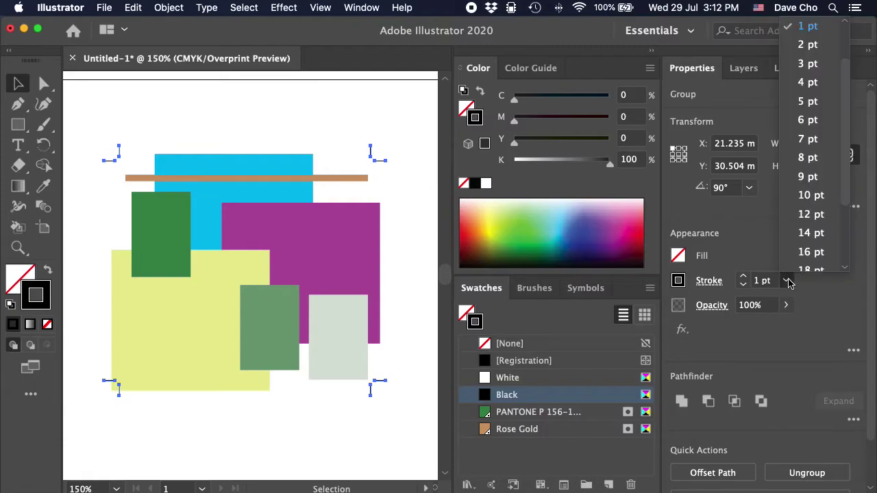
{"action": "scroll", "coordinate": [837, 73], "scroll_direction": "up", "scroll_amount": 1}
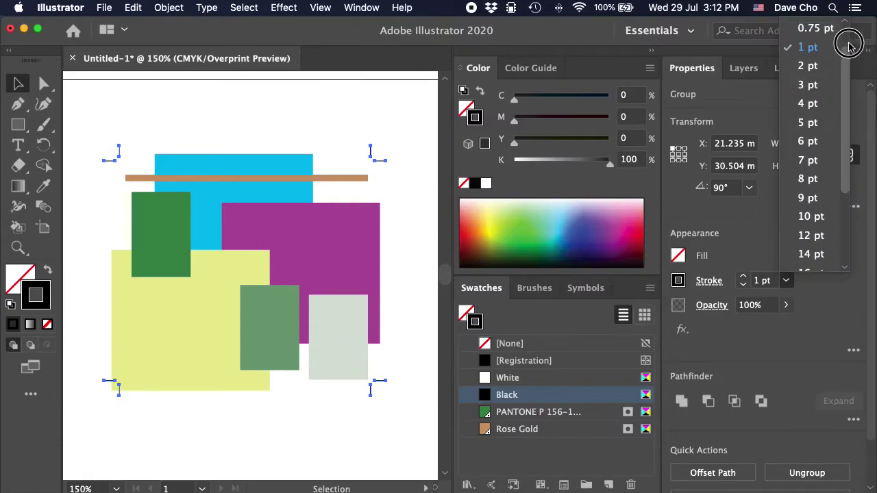
{"action": "scroll", "coordinate": [836, 41], "scroll_direction": "up", "scroll_amount": 2}
{"action": "left_click", "coordinate": [812, 26]}
{"action": "left_click", "coordinate": [771, 280]}
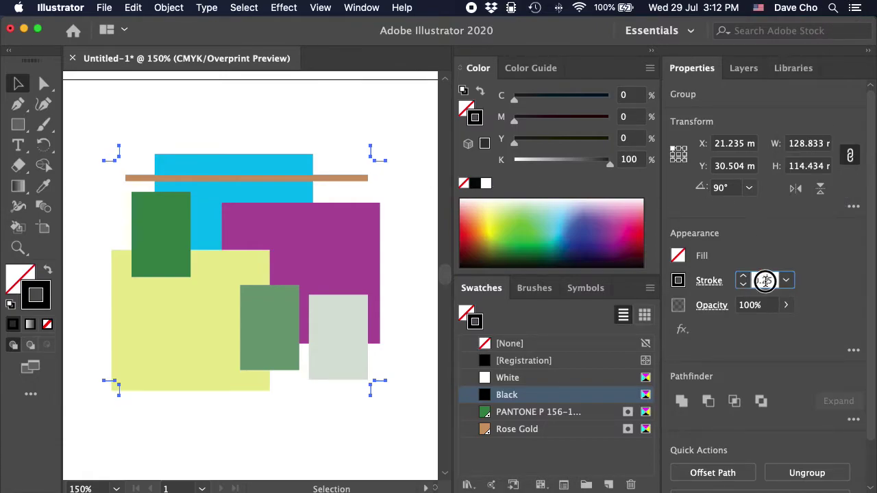
{"action": "type", "text": "0.3"}
{"action": "key", "text": "Return"}
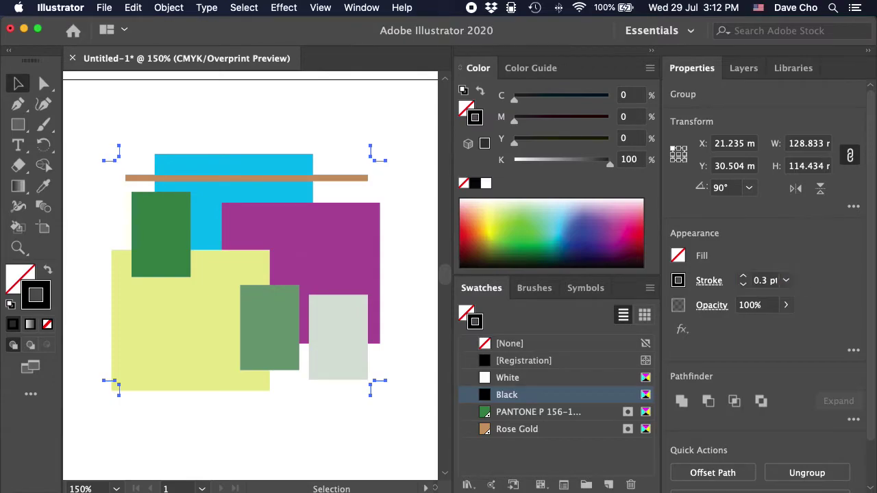
{"action": "left_click", "coordinate": [356, 115]}
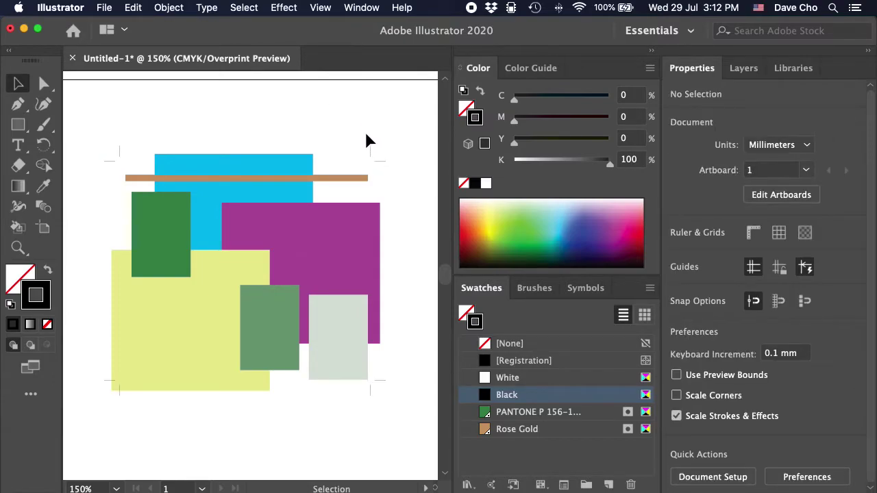
Make Registration at 100% tint the group's stroke colour, then deselect
{"action": "left_click_drag", "start_coordinate": [358, 124], "coordinate": [388, 163]}
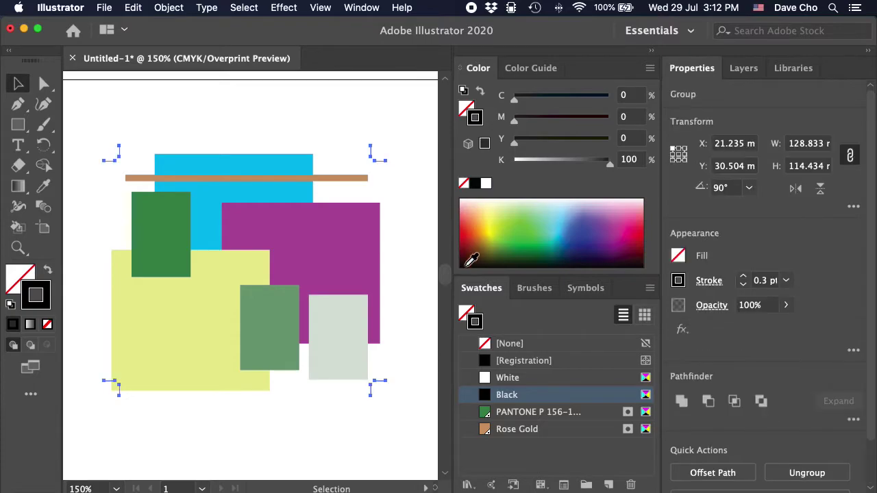
{"action": "left_click", "coordinate": [536, 363]}
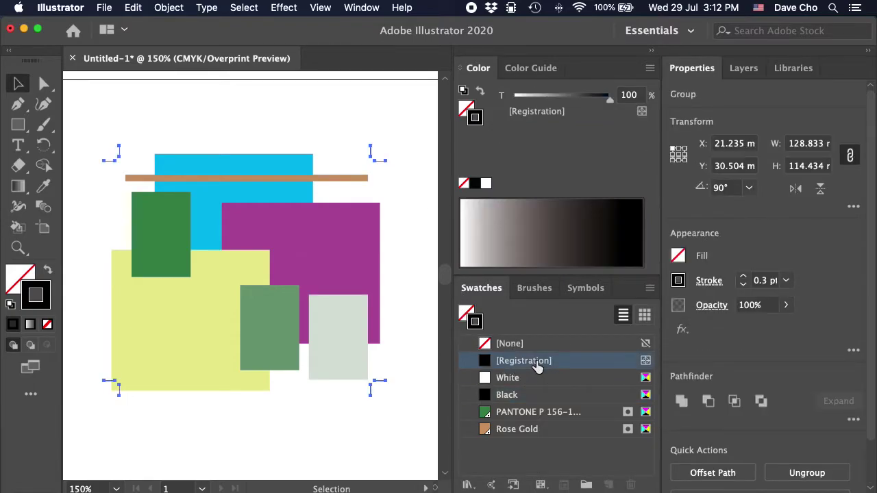
{"action": "left_click", "coordinate": [352, 150]}
{"action": "mouse_move", "coordinate": [610, 105]}
{"action": "left_mouse_down"}
{"action": "mouse_move", "coordinate": [560, 92]}
{"action": "mouse_move", "coordinate": [717, 102]}
{"action": "left_mouse_up"}
{"action": "left_click_drag", "start_coordinate": [337, 118], "coordinate": [392, 168]}
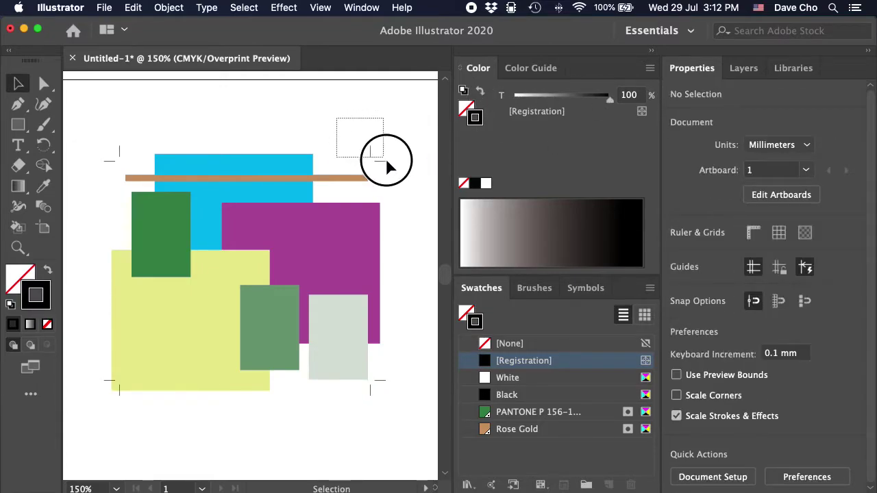
{"action": "left_click", "coordinate": [384, 109]}
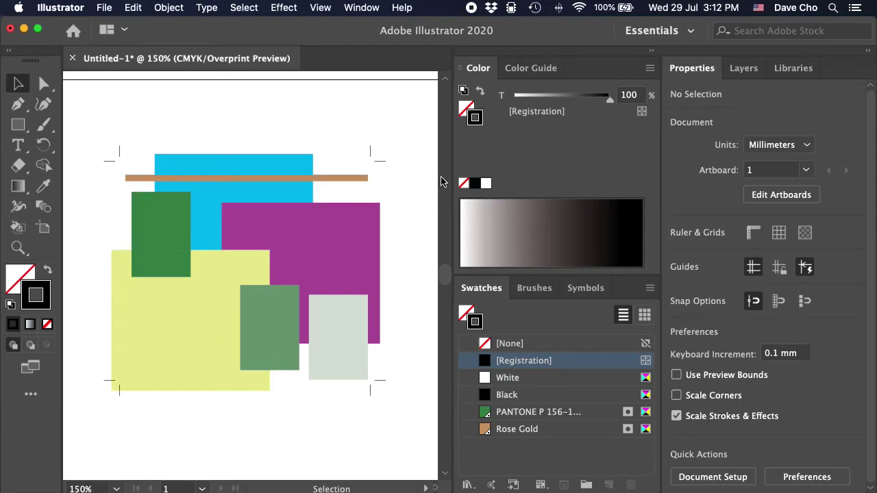
{"action": "left_click_drag", "start_coordinate": [369, 136], "coordinate": [401, 168]}
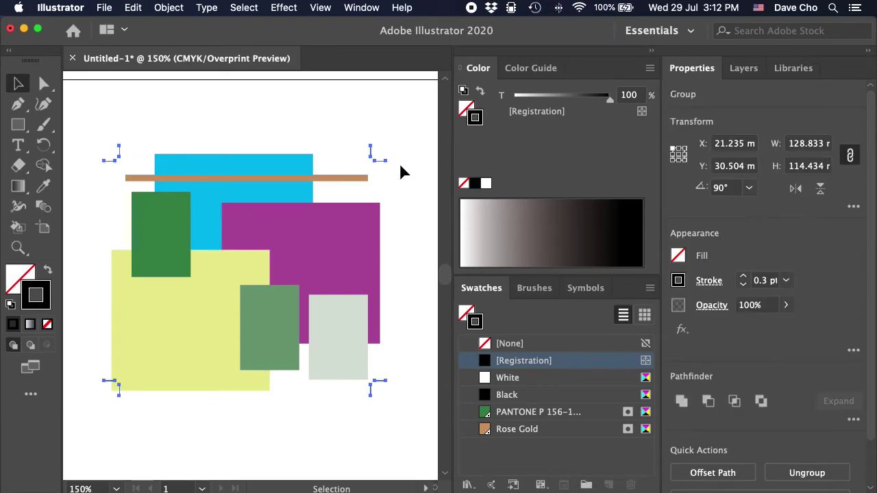
{"action": "left_click", "coordinate": [402, 168]}
{"action": "left_click_drag", "start_coordinate": [344, 132], "coordinate": [350, 152]}
{"action": "left_click", "coordinate": [413, 312]}
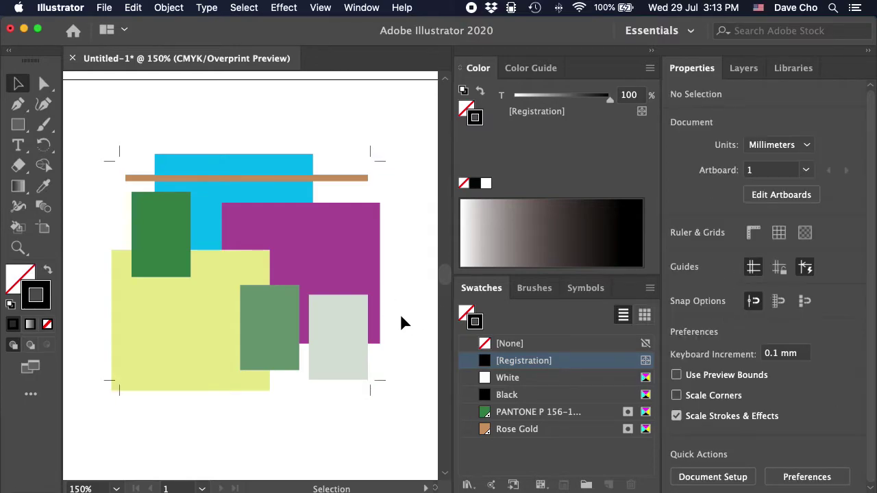
{"action": "left_click", "coordinate": [397, 170]}
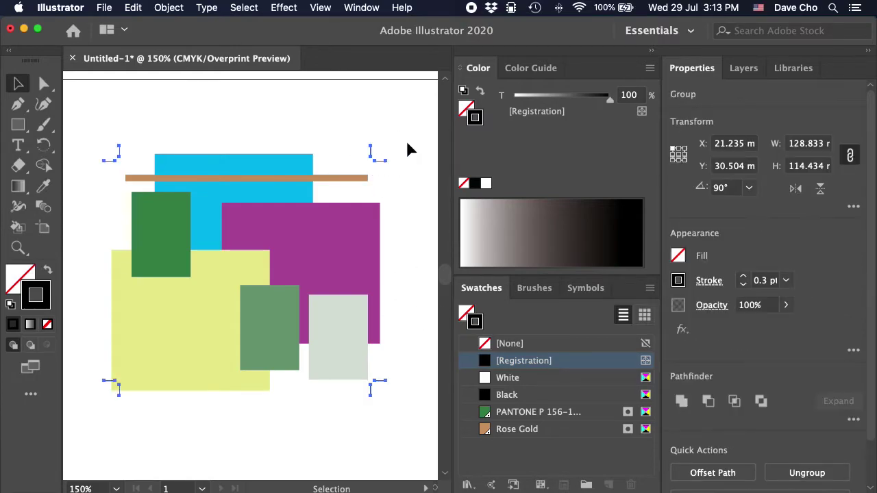
{"action": "left_click", "coordinate": [345, 116]}
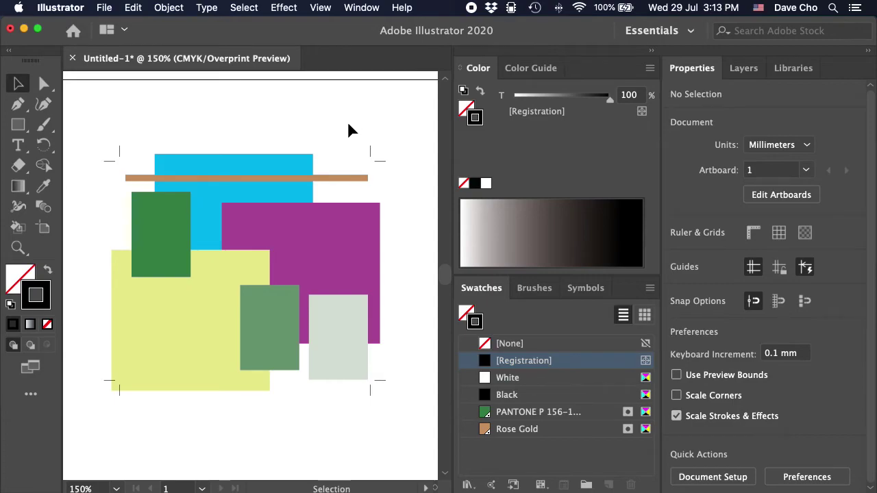
{"action": "key", "text": "space"}
{"action": "left_click_drag", "start_coordinate": [390, 257], "coordinate": [262, 257]}
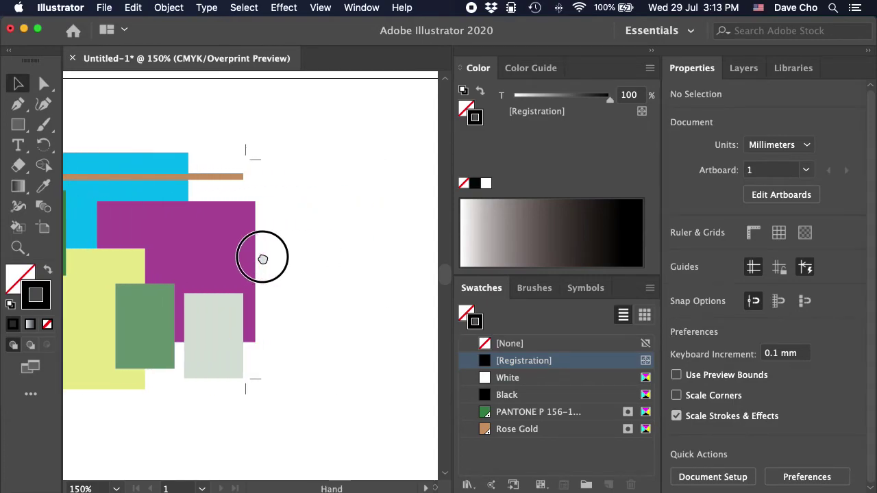
{"action": "left_click_drag", "start_coordinate": [360, 255], "coordinate": [295, 254]}
{"action": "left_click_drag", "start_coordinate": [182, 255], "coordinate": [344, 255]}
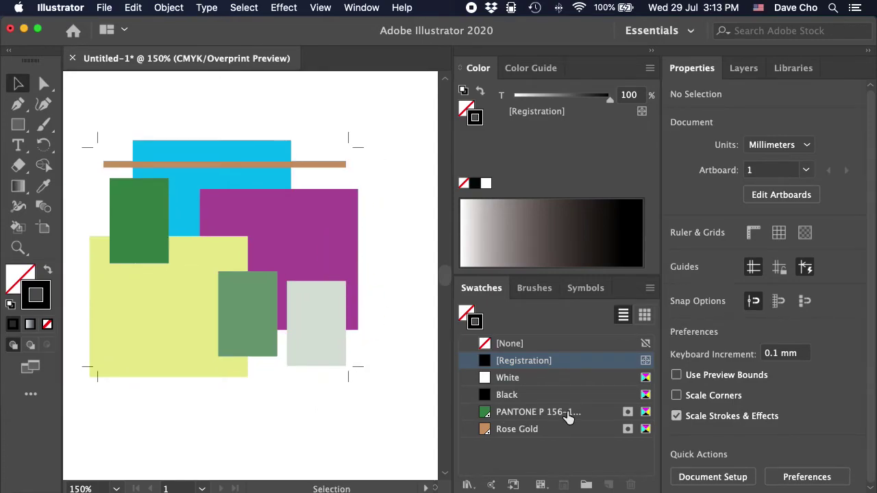
{"action": "double_click", "coordinate": [602, 417]}
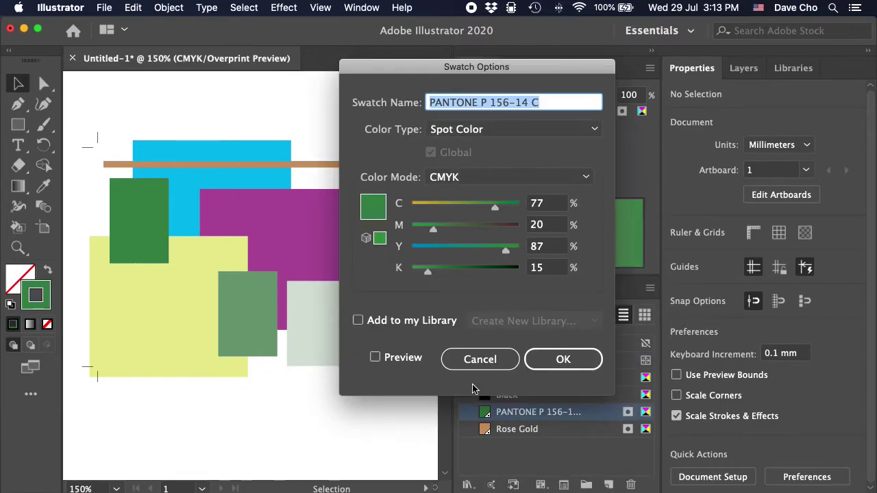
{"action": "left_click", "coordinate": [480, 360]}
{"action": "double_click", "coordinate": [545, 430]}
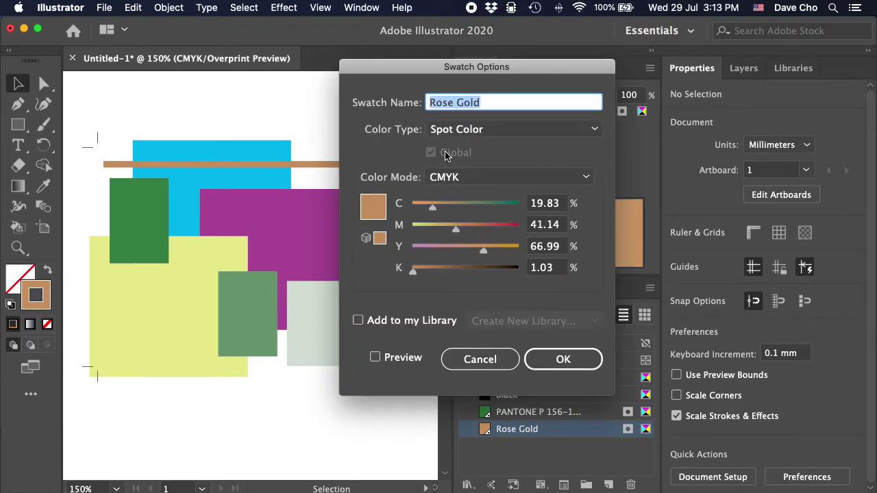
{"action": "left_click", "coordinate": [473, 362]}
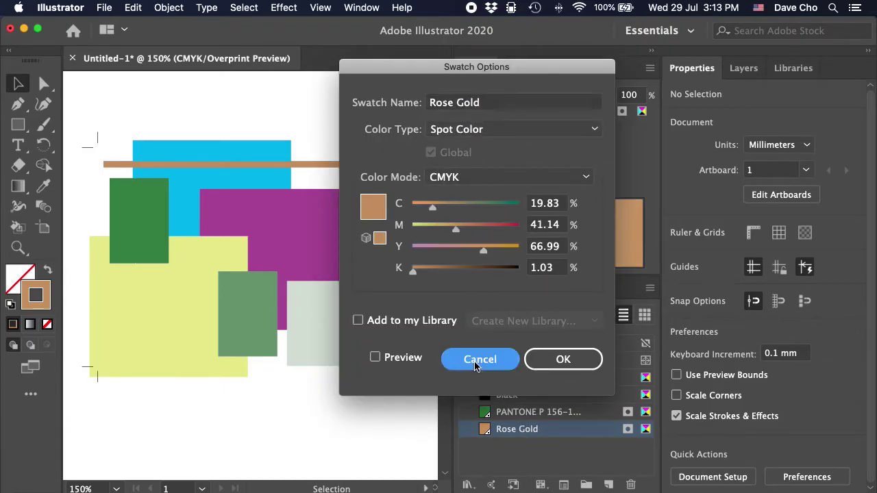
{"action": "left_click_drag", "start_coordinate": [344, 411], "coordinate": [187, 401]}
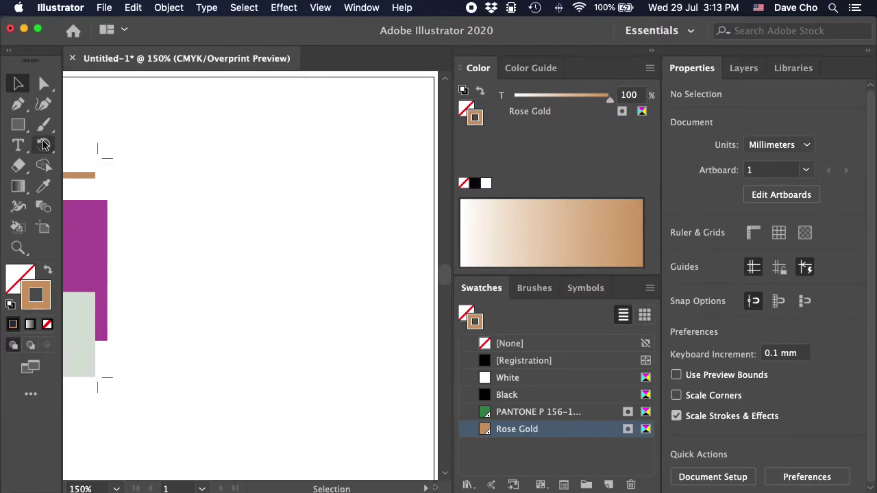
Draw a small unstroked rectangle at the top right, filled sage C43 M30 Y55
{"action": "left_click", "coordinate": [17, 124]}
{"action": "left_click_drag", "start_coordinate": [298, 113], "coordinate": [361, 143]}
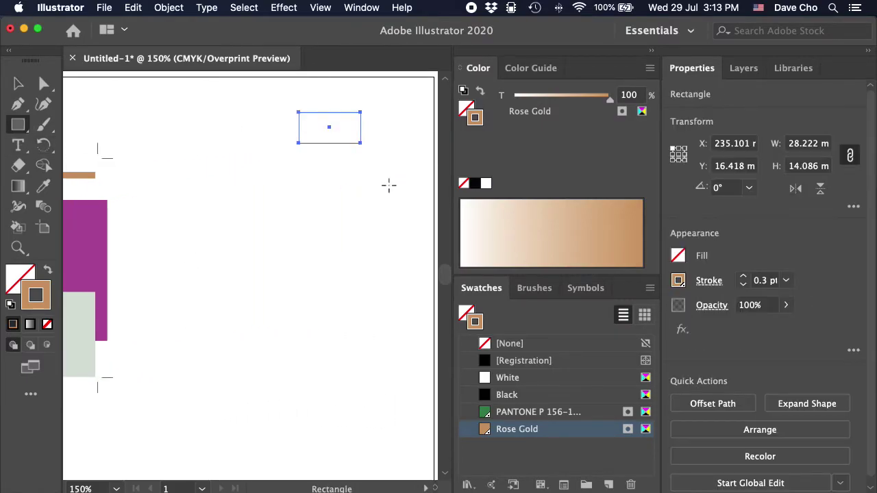
{"action": "left_click", "coordinate": [650, 68]}
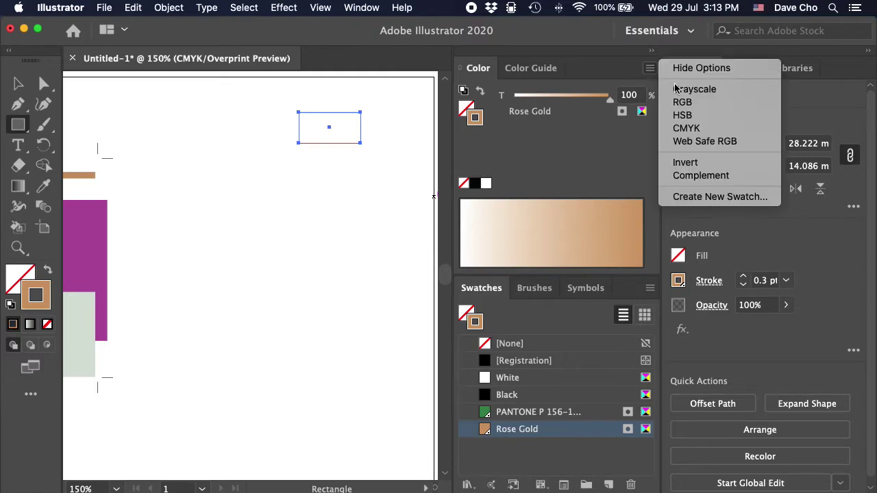
{"action": "left_click", "coordinate": [707, 129]}
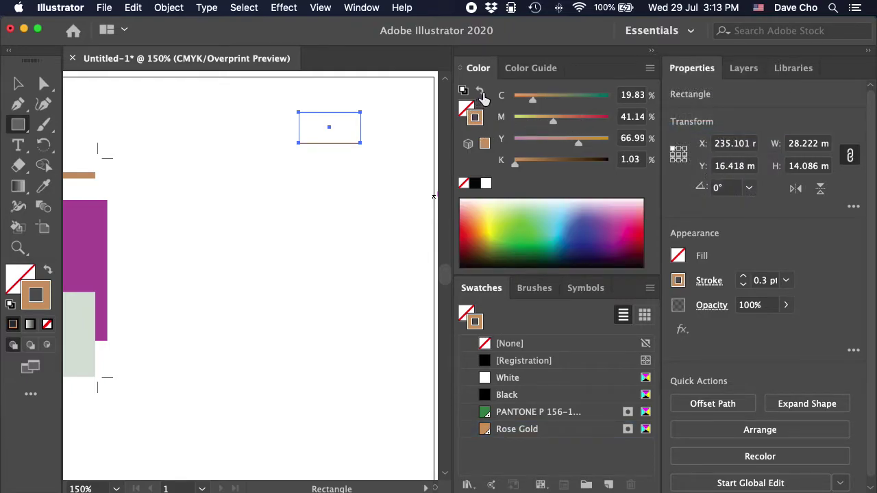
{"action": "left_click", "coordinate": [481, 93]}
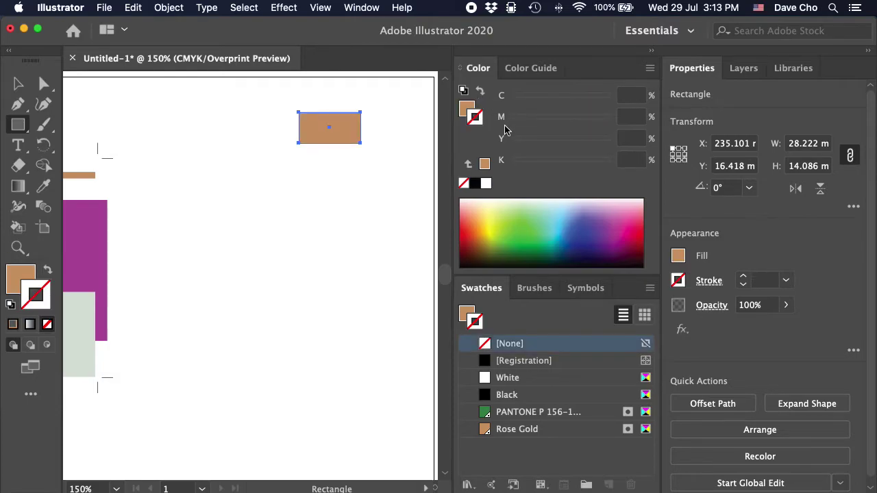
{"action": "mouse_move", "coordinate": [538, 103]}
{"action": "left_mouse_down"}
{"action": "mouse_move", "coordinate": [554, 102]}
{"action": "mouse_move", "coordinate": [543, 119]}
{"action": "left_mouse_up"}
{"action": "left_click_drag", "start_coordinate": [578, 144], "coordinate": [567, 140]}
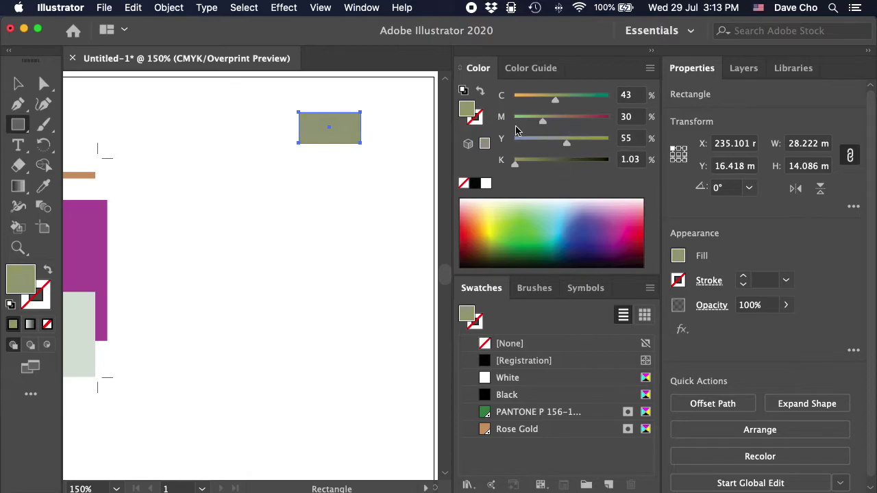
{"action": "key", "text": "v"}
{"action": "left_click", "coordinate": [171, 118]}
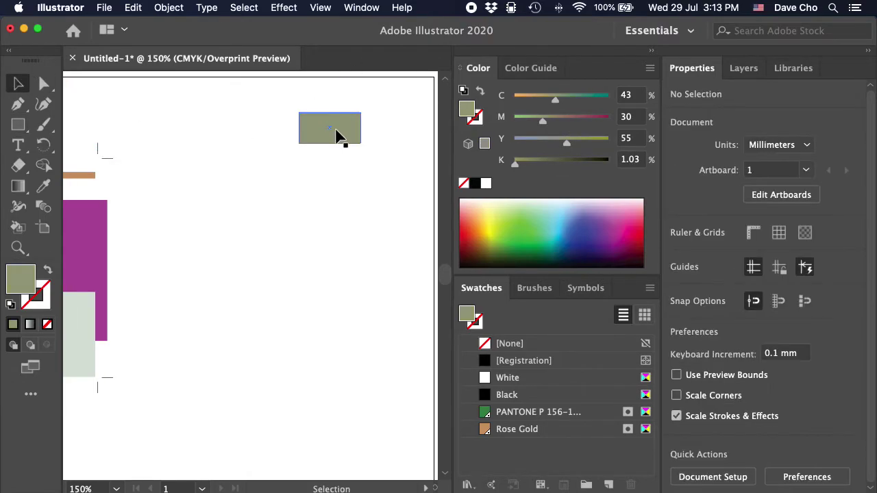
Place a copy below it and change its fill to olive khaki C34 M32 Y78
{"action": "mouse_move", "coordinate": [336, 136]}
{"action": "left_mouse_down"}
{"action": "mouse_move", "coordinate": [310, 136]}
{"action": "mouse_move", "coordinate": [336, 182]}
{"action": "left_mouse_up"}
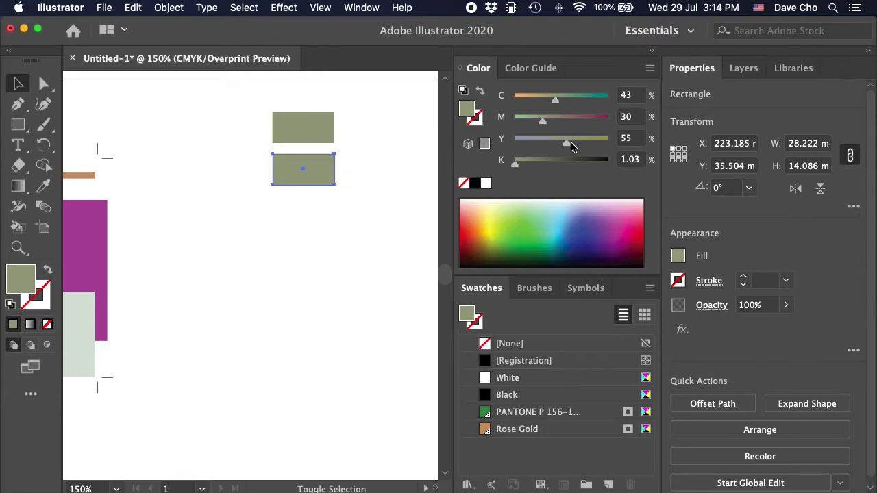
{"action": "left_click_drag", "start_coordinate": [571, 145], "coordinate": [589, 144]}
{"action": "mouse_move", "coordinate": [543, 121]}
{"action": "left_mouse_down"}
{"action": "mouse_move", "coordinate": [554, 98]}
{"action": "mouse_move", "coordinate": [539, 123]}
{"action": "left_mouse_up"}
{"action": "left_click", "coordinate": [377, 159]}
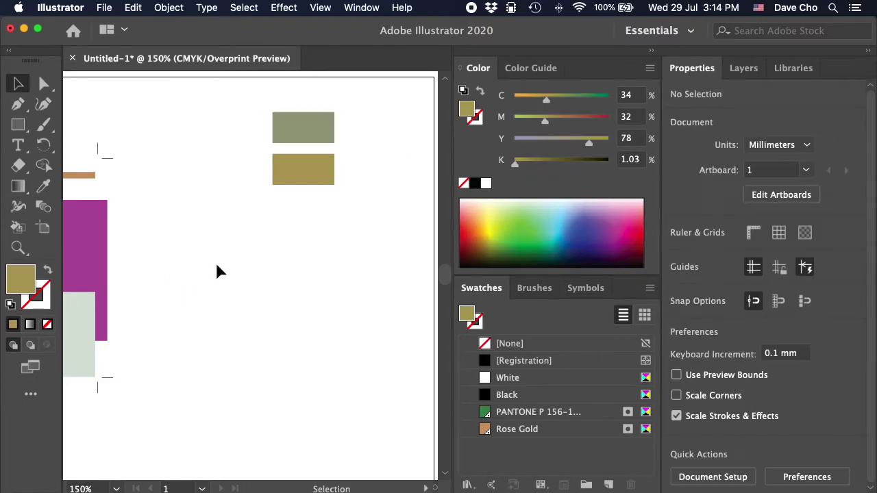
Duplicate the olive rectangle pair and move a copy onto the artwork
{"action": "left_click_drag", "start_coordinate": [216, 208], "coordinate": [382, 103]}
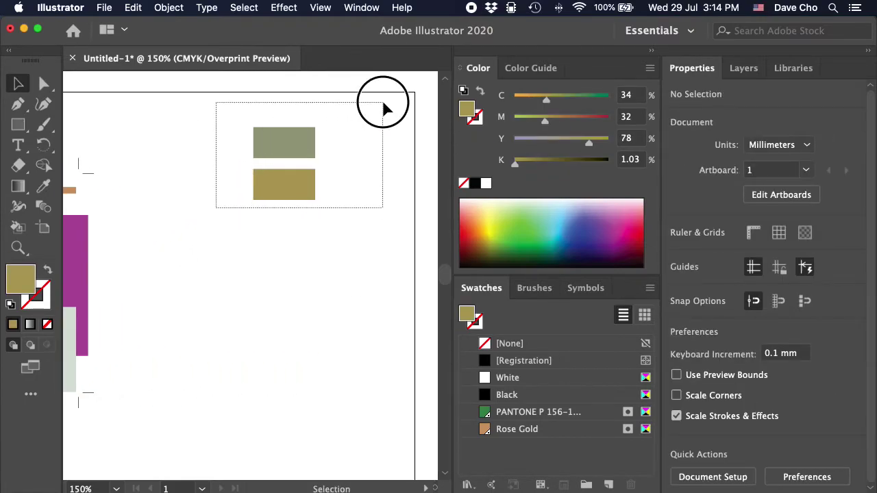
{"action": "left_click", "coordinate": [373, 154]}
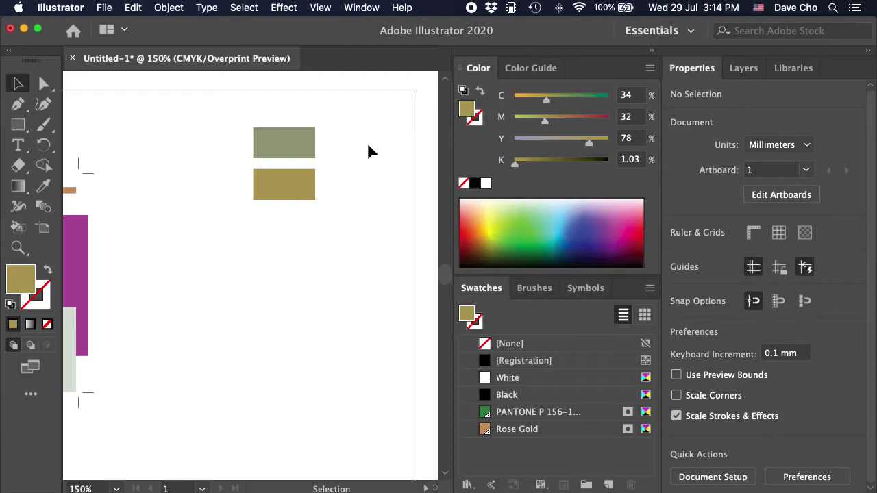
{"action": "mouse_move", "coordinate": [366, 141]}
{"action": "left_mouse_down"}
{"action": "mouse_move", "coordinate": [276, 194]}
{"action": "mouse_move", "coordinate": [172, 327]}
{"action": "mouse_move", "coordinate": [324, 407]}
{"action": "mouse_move", "coordinate": [391, 255]}
{"action": "mouse_move", "coordinate": [190, 304]}
{"action": "mouse_move", "coordinate": [352, 304]}
{"action": "left_mouse_up"}
{"action": "scroll", "coordinate": [274, 302], "scroll_direction": "left", "scroll_amount": 10}
{"action": "scroll", "coordinate": [352, 296], "scroll_direction": "down", "scroll_amount": 2}
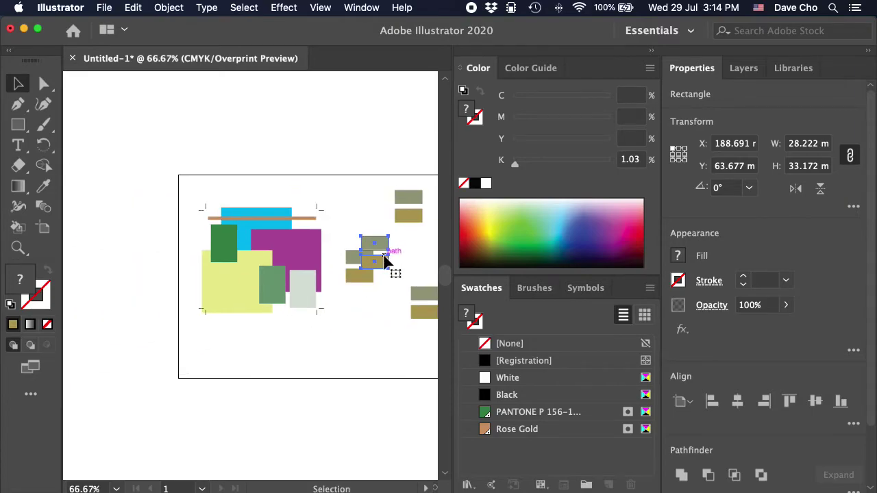
{"action": "mouse_move", "coordinate": [374, 267]}
{"action": "left_mouse_down"}
{"action": "mouse_move", "coordinate": [271, 308]}
{"action": "mouse_move", "coordinate": [236, 305]}
{"action": "left_mouse_up"}
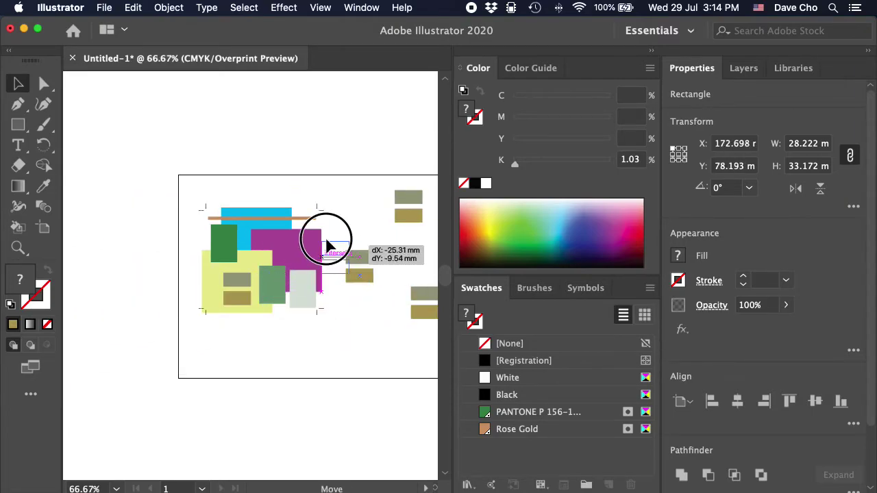
Place olive pairs on the yellow and green blocks and delete the extra right-side pairs
{"action": "mouse_move", "coordinate": [366, 255]}
{"action": "left_mouse_down"}
{"action": "mouse_move", "coordinate": [323, 233]}
{"action": "mouse_move", "coordinate": [323, 215]}
{"action": "left_mouse_up"}
{"action": "left_click", "coordinate": [372, 312]}
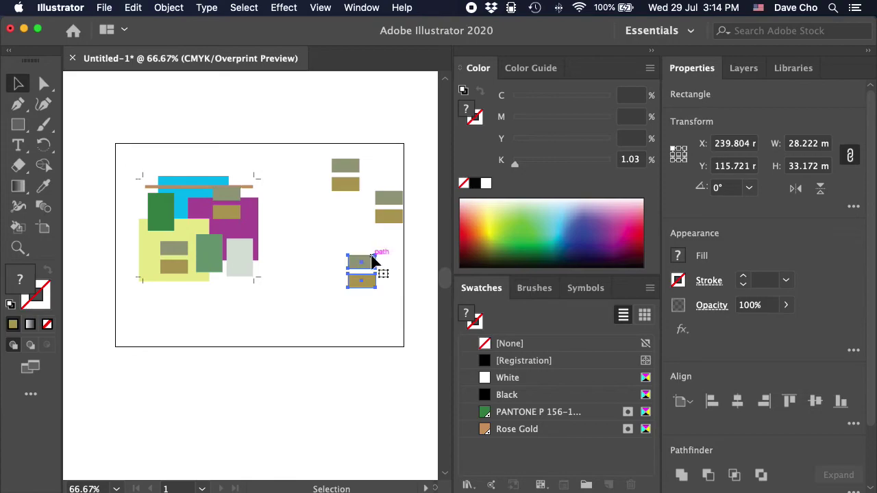
{"action": "left_click_drag", "start_coordinate": [337, 251], "coordinate": [222, 235]}
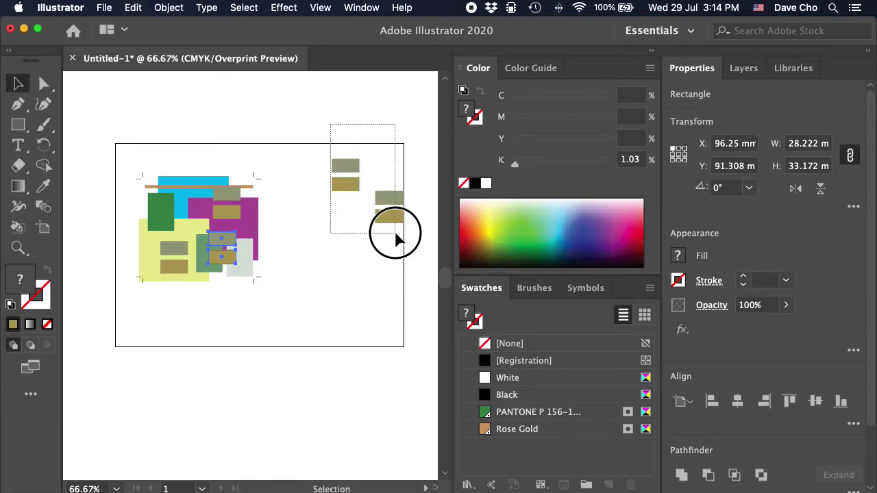
{"action": "left_click_drag", "start_coordinate": [329, 123], "coordinate": [406, 246]}
{"action": "key", "text": "Delete"}
Zoom in to 150% and Alt-drag a grey rectangle copy above the left olive one
{"action": "left_click", "coordinate": [229, 233], "text": "super"}
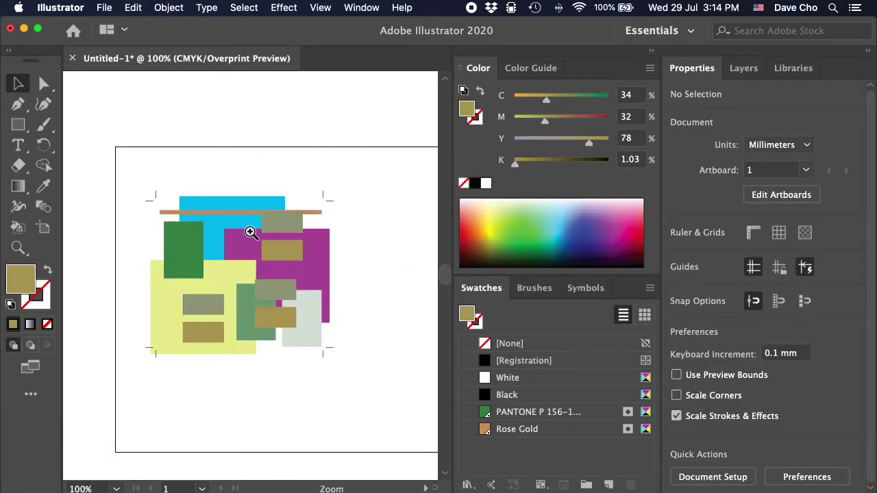
{"action": "left_click", "coordinate": [302, 200], "text": "super"}
{"action": "left_click_drag", "start_coordinate": [343, 196], "coordinate": [224, 316]}
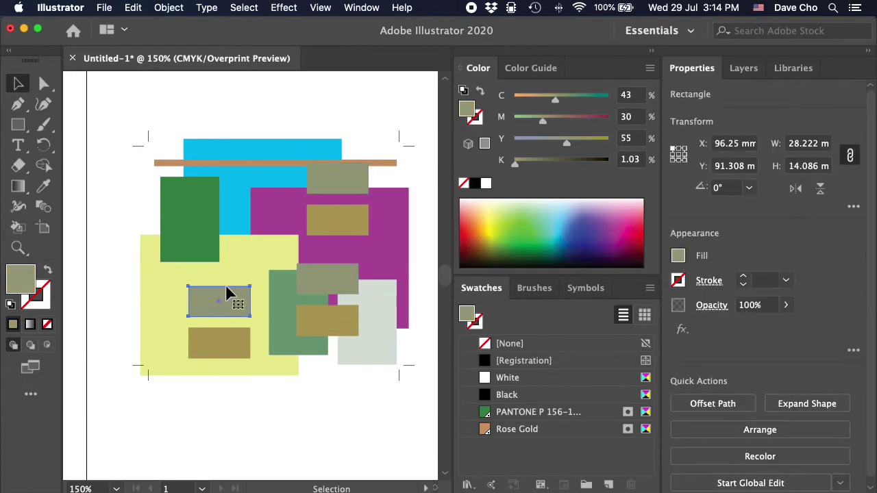
{"action": "left_click", "coordinate": [367, 104]}
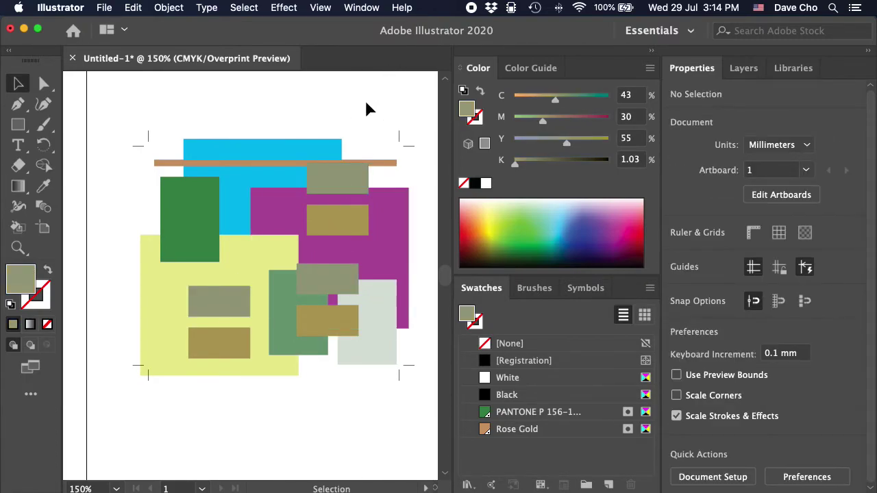
{"action": "left_click", "coordinate": [347, 173]}
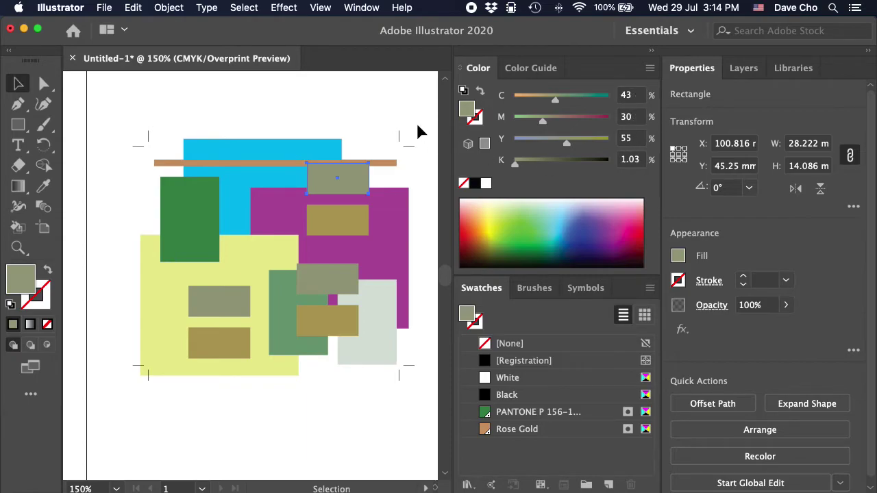
{"action": "left_click", "coordinate": [383, 114]}
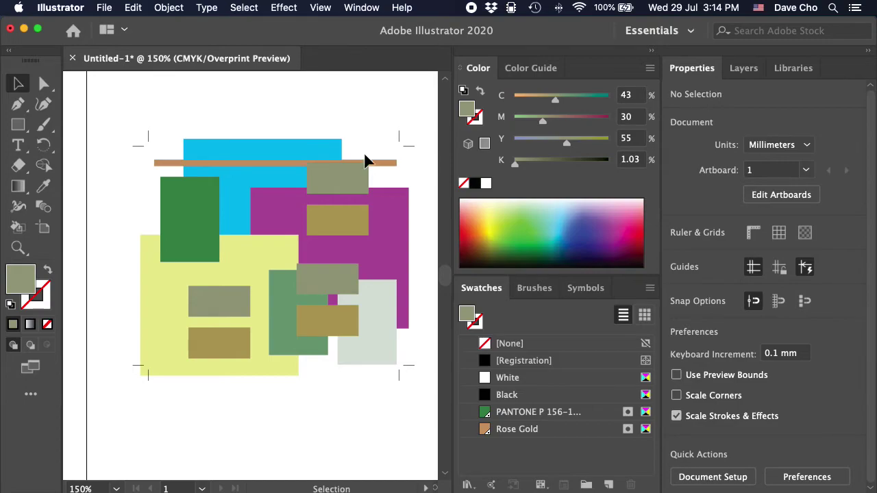
{"action": "left_click", "coordinate": [351, 180]}
{"action": "left_click", "coordinate": [347, 281], "text": "shift"}
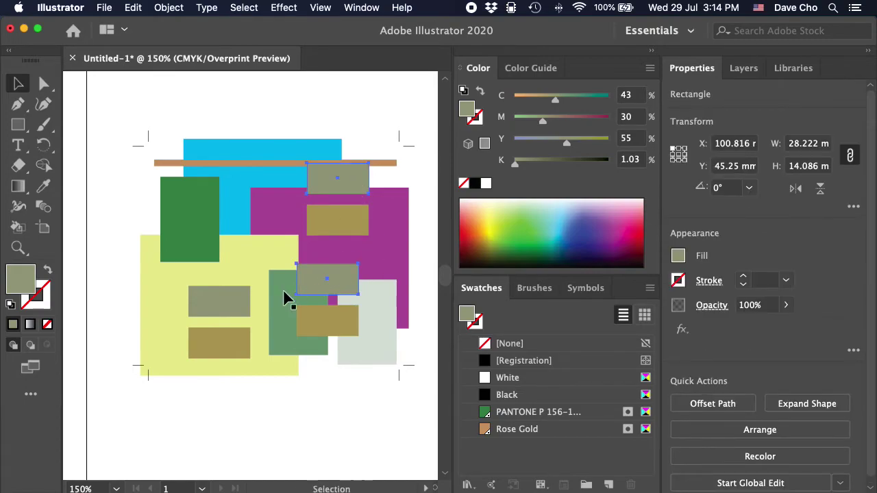
{"action": "left_click", "coordinate": [226, 304], "text": "shift"}
{"action": "left_click", "coordinate": [322, 110]}
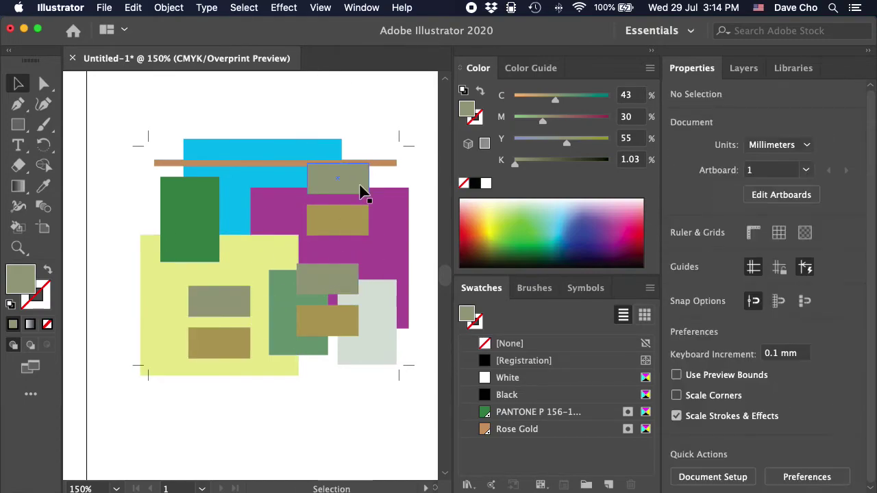
{"action": "left_click", "coordinate": [362, 190]}
{"action": "left_click", "coordinate": [244, 8]}
{"action": "mouse_move", "coordinate": [251, 144]}
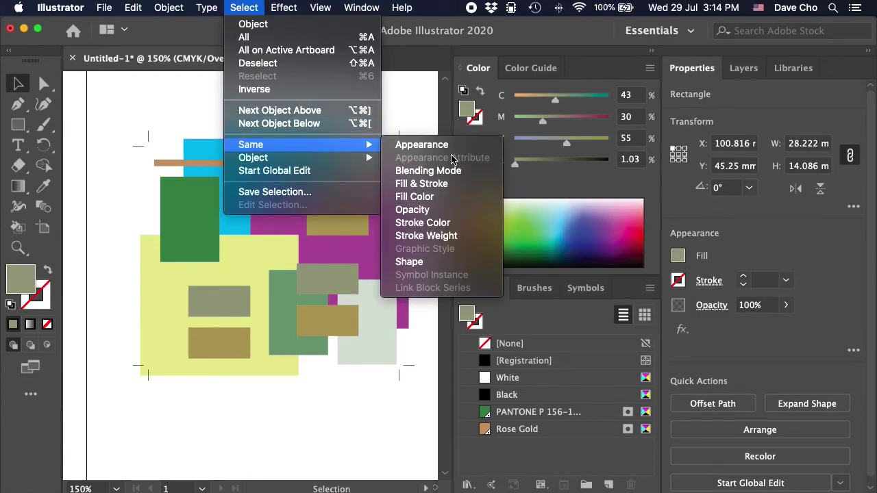
{"action": "left_click", "coordinate": [415, 197]}
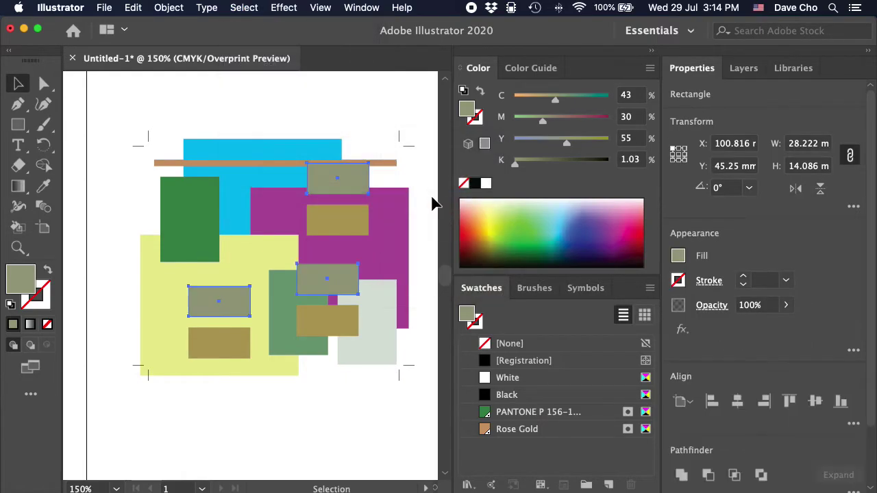
{"action": "left_click", "coordinate": [369, 105]}
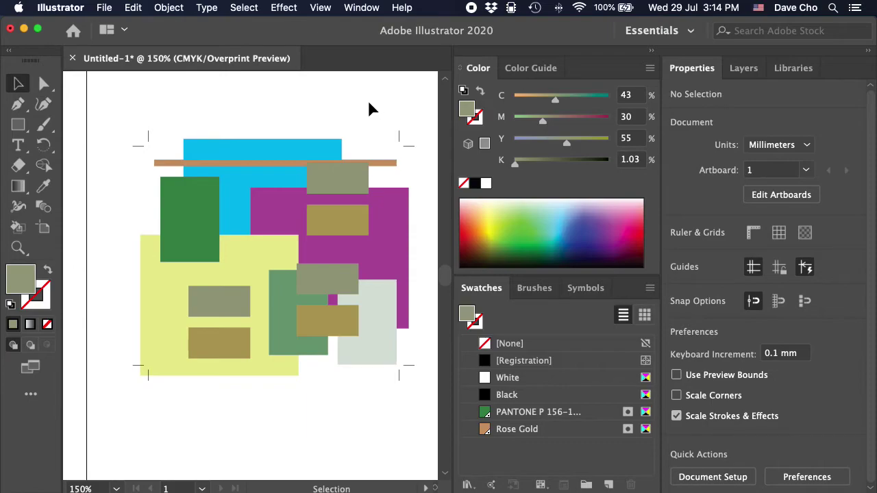
{"action": "left_click", "coordinate": [352, 190]}
{"action": "left_click_drag", "start_coordinate": [557, 99], "coordinate": [564, 99]}
{"action": "left_click", "coordinate": [327, 279]}
{"action": "left_click", "coordinate": [219, 301], "text": "shift"}
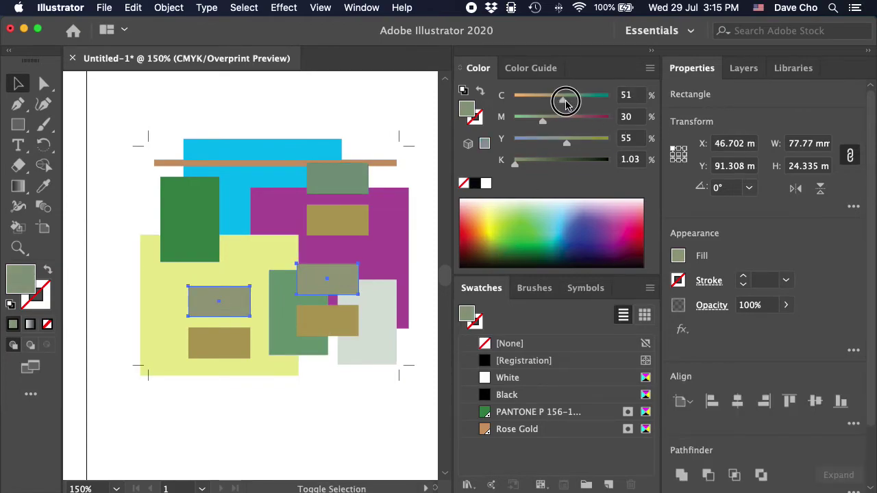
{"action": "key", "text": "super+z"}
{"action": "key", "text": "super+z"}
{"action": "left_click", "coordinate": [367, 93]}
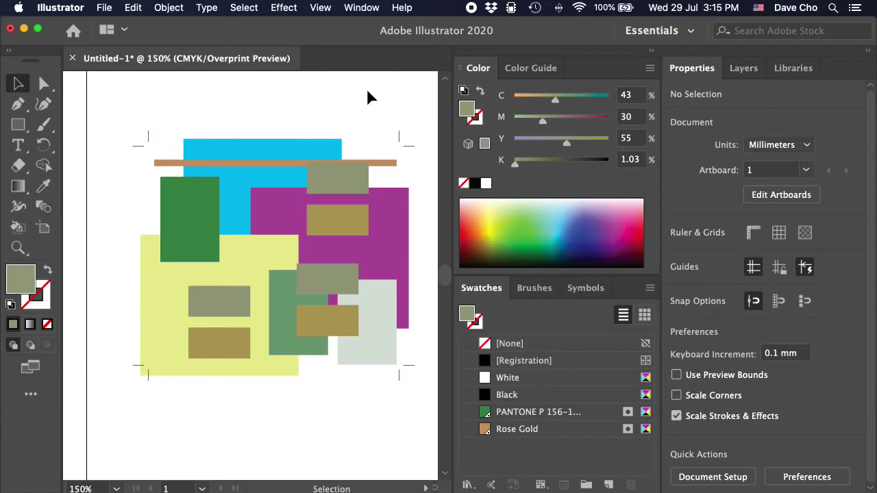
{"action": "left_click", "coordinate": [337, 174]}
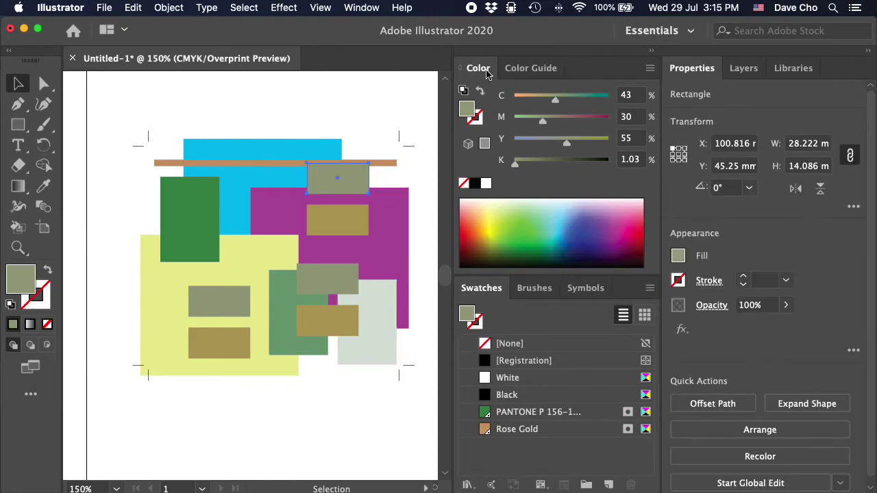
Save the grey fill C=43 M=30 Y=55 as a swatch and apply it to the three grey rectangles
{"action": "left_click_drag", "start_coordinate": [467, 109], "coordinate": [501, 452]}
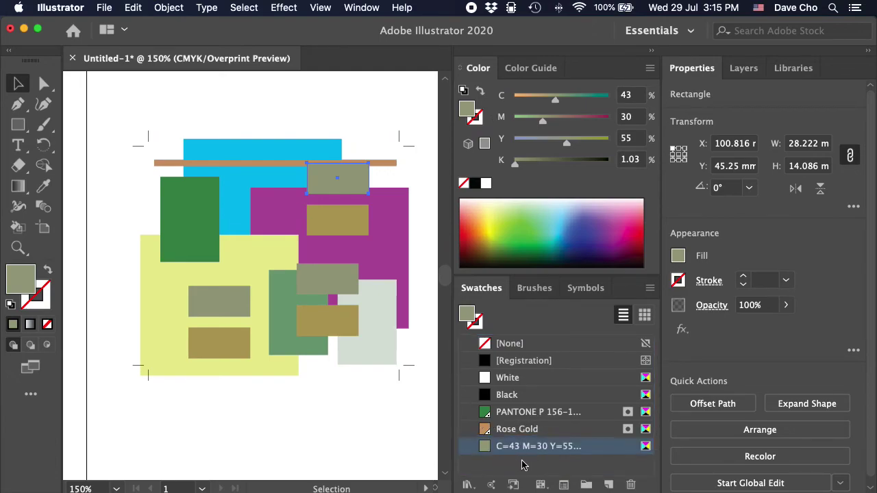
{"action": "left_click", "coordinate": [524, 468]}
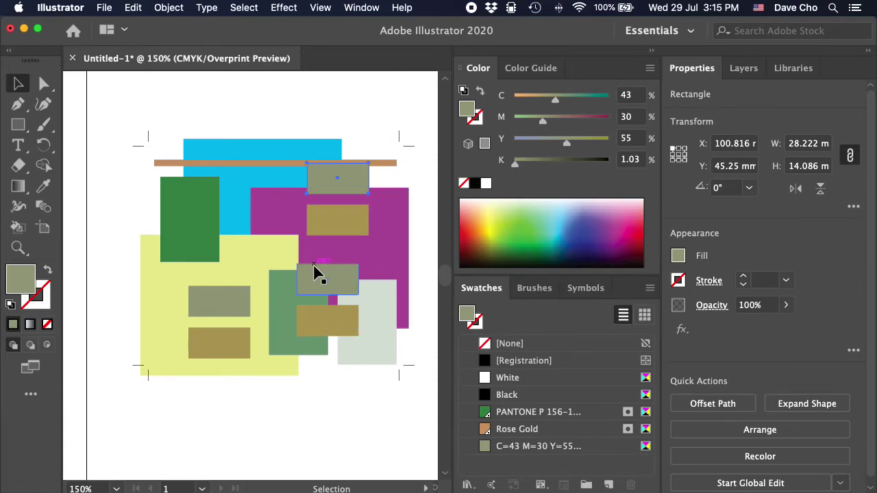
{"action": "left_click", "coordinate": [317, 273]}
{"action": "left_click", "coordinate": [220, 302], "text": "shift"}
{"action": "left_click", "coordinate": [337, 182], "text": "shift"}
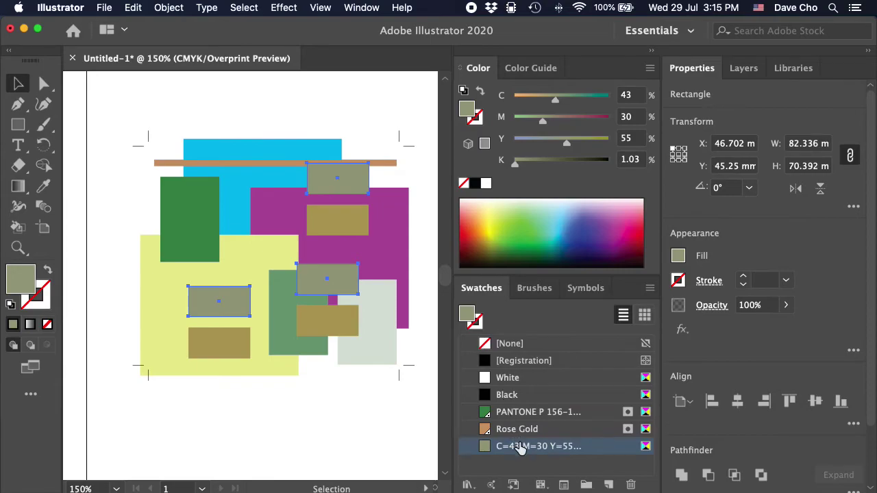
{"action": "left_click_drag", "start_coordinate": [507, 431], "coordinate": [505, 449]}
Save the olive fill C=34 M=32 Y=78 from the three olive rectangles as a new swatch
{"action": "left_click", "coordinate": [341, 223]}
{"action": "left_click", "coordinate": [315, 328], "text": "shift"}
{"action": "left_click", "coordinate": [235, 348], "text": "shift"}
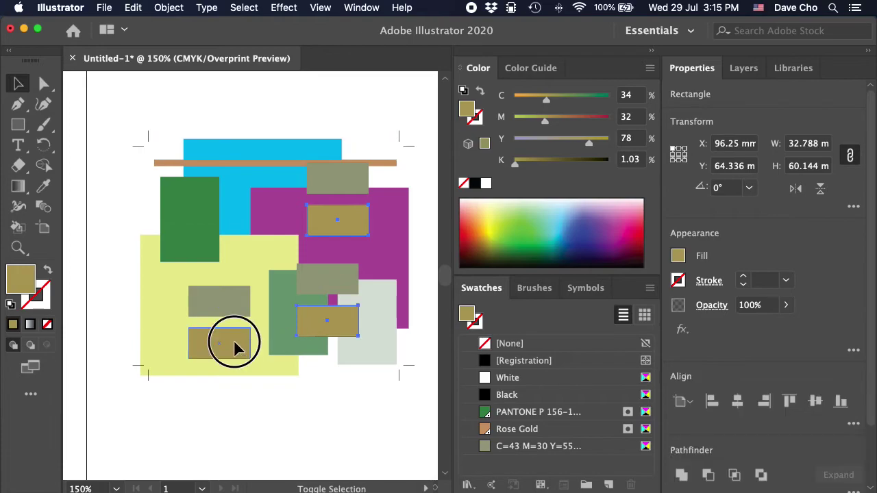
{"action": "mouse_move", "coordinate": [467, 110]}
{"action": "left_mouse_down"}
{"action": "mouse_move", "coordinate": [533, 383]}
{"action": "mouse_move", "coordinate": [476, 461]}
{"action": "left_mouse_up"}
{"action": "left_click", "coordinate": [411, 411]}
{"action": "left_click", "coordinate": [329, 323]}
{"action": "left_click", "coordinate": [347, 232], "text": "shift"}
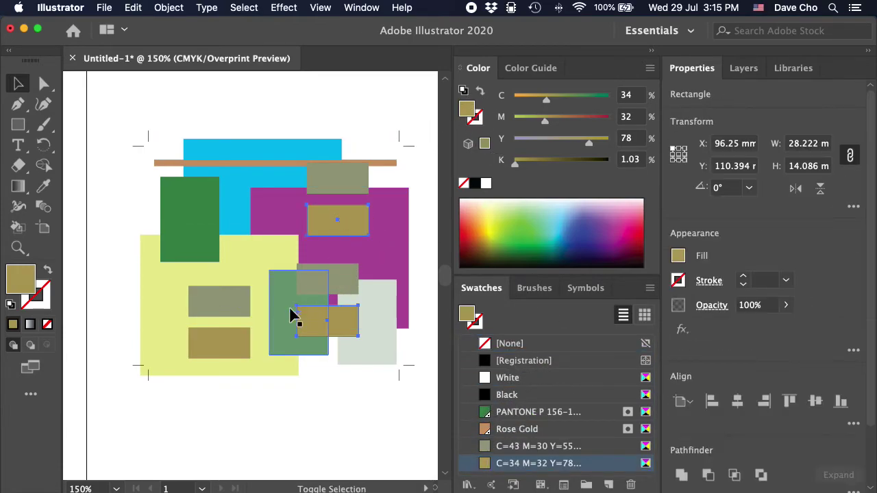
{"action": "left_click", "coordinate": [241, 347], "text": "shift"}
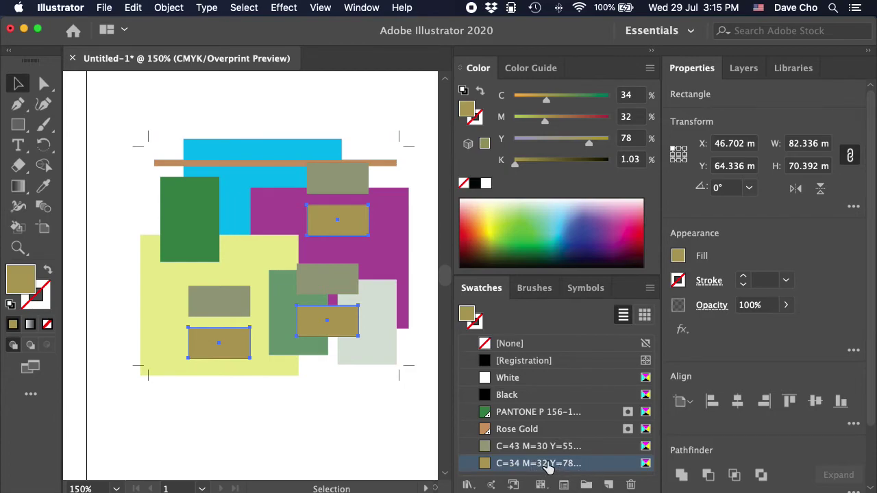
{"action": "left_click", "coordinate": [372, 416]}
Make the grey swatch a global Process Color in Swatch Options
{"action": "double_click", "coordinate": [610, 446]}
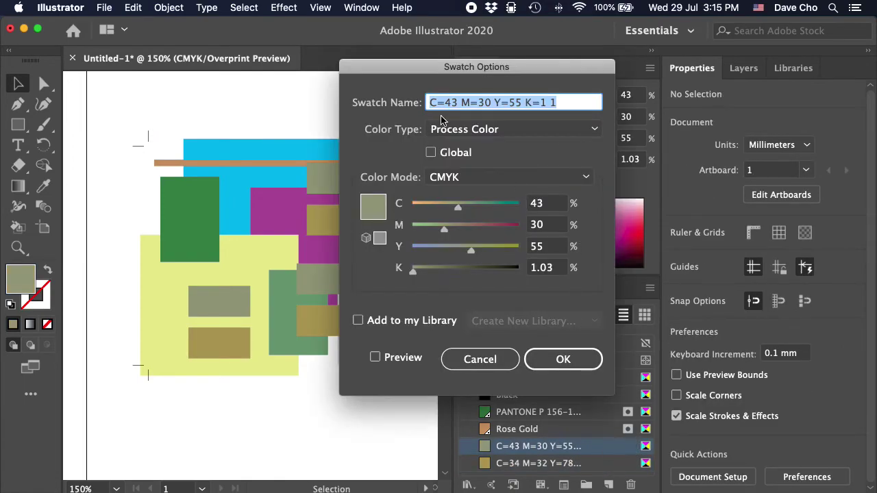
{"action": "left_click", "coordinate": [458, 154]}
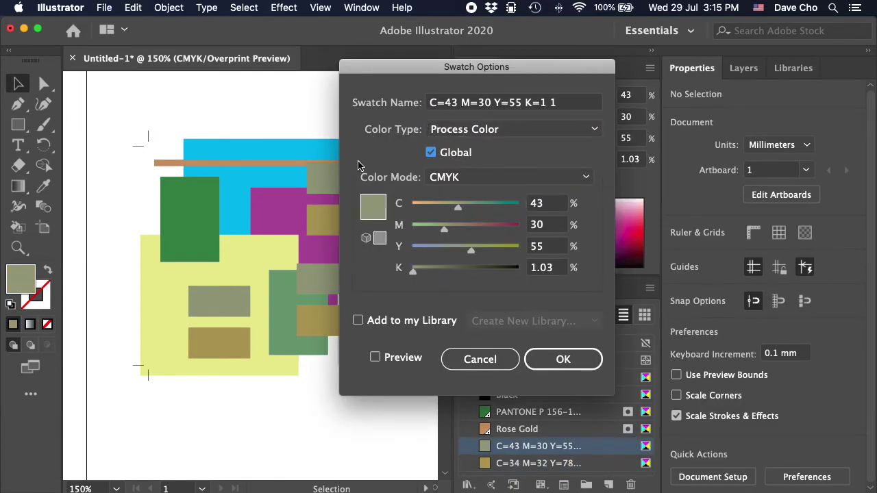
{"action": "left_click", "coordinate": [566, 104]}
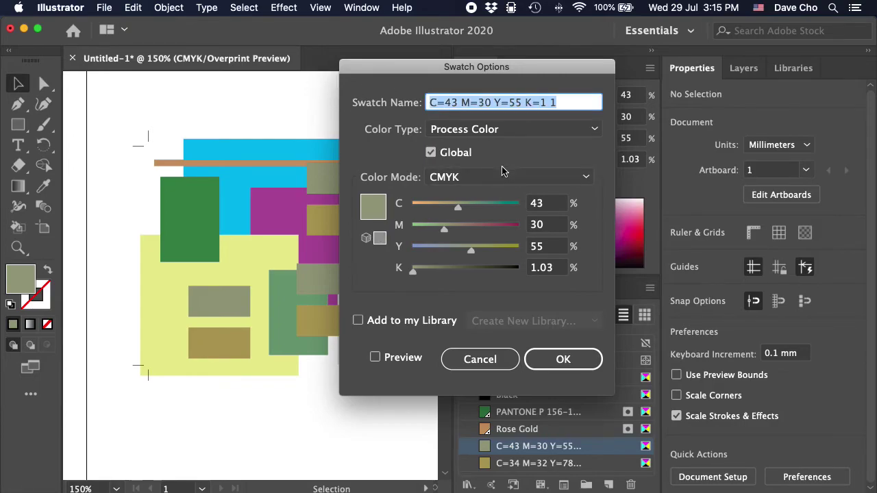
{"action": "left_click", "coordinate": [473, 132]}
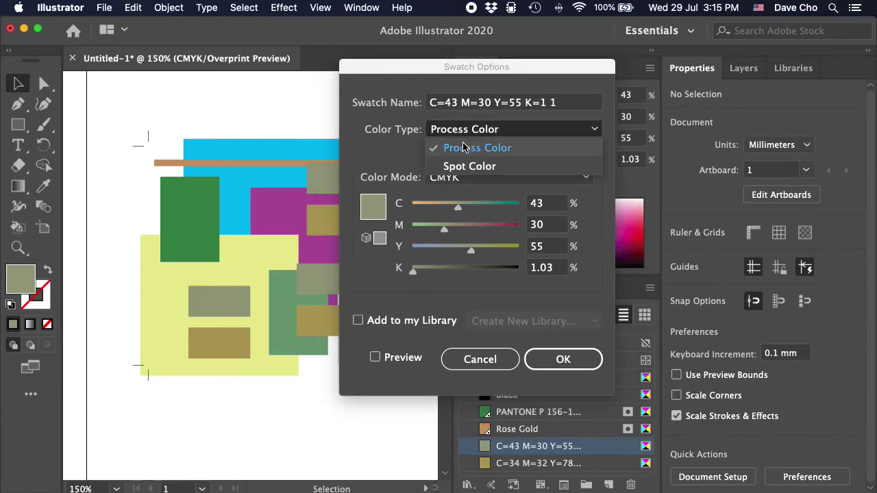
{"action": "left_click", "coordinate": [480, 147]}
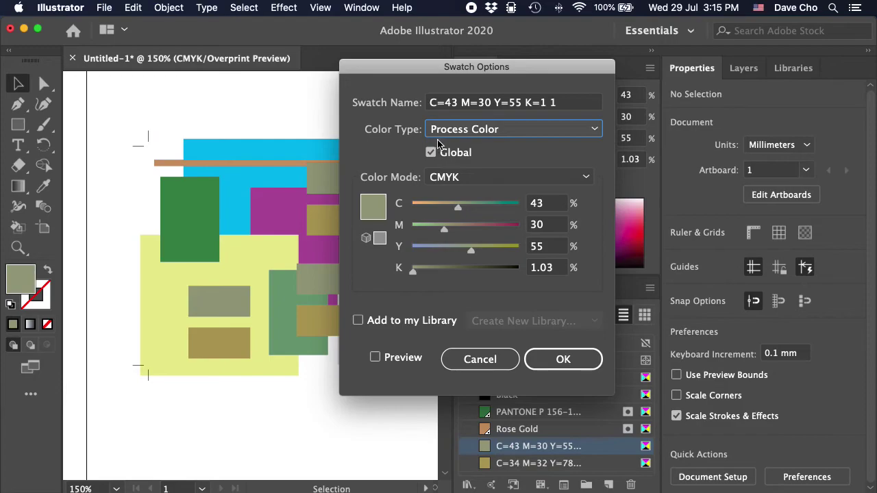
{"action": "left_click", "coordinate": [563, 359]}
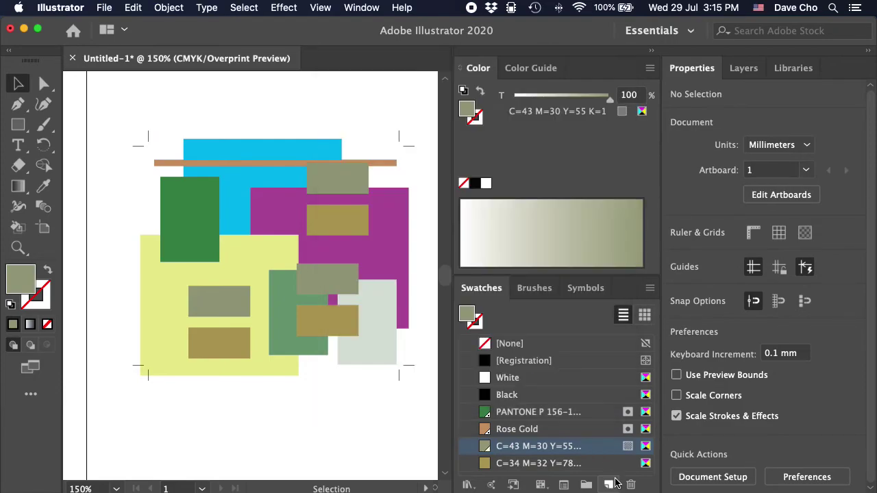
Make the olive swatch global, then recheck the grey swatch's options without changes
{"action": "double_click", "coordinate": [601, 465]}
{"action": "left_click", "coordinate": [449, 152]}
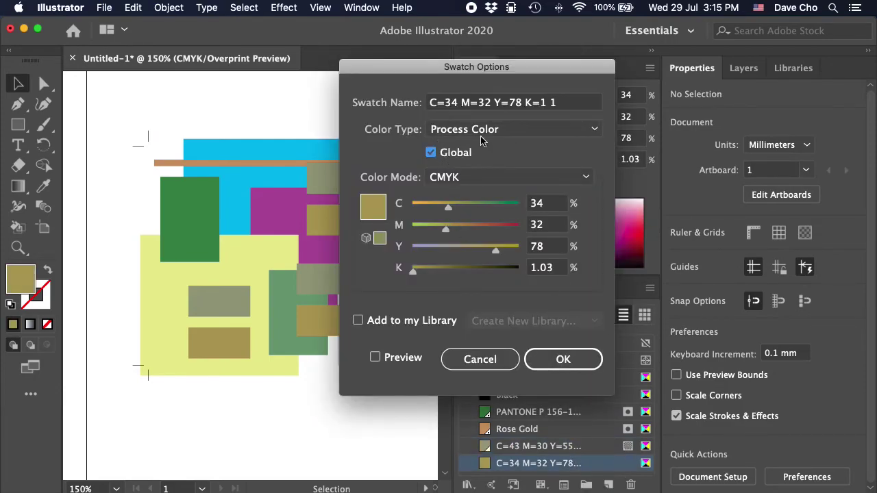
{"action": "left_click", "coordinate": [562, 359]}
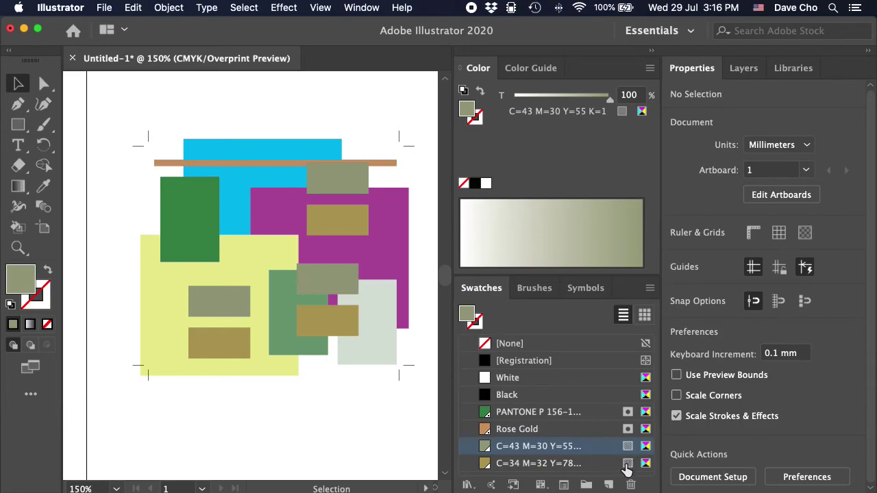
{"action": "double_click", "coordinate": [600, 449]}
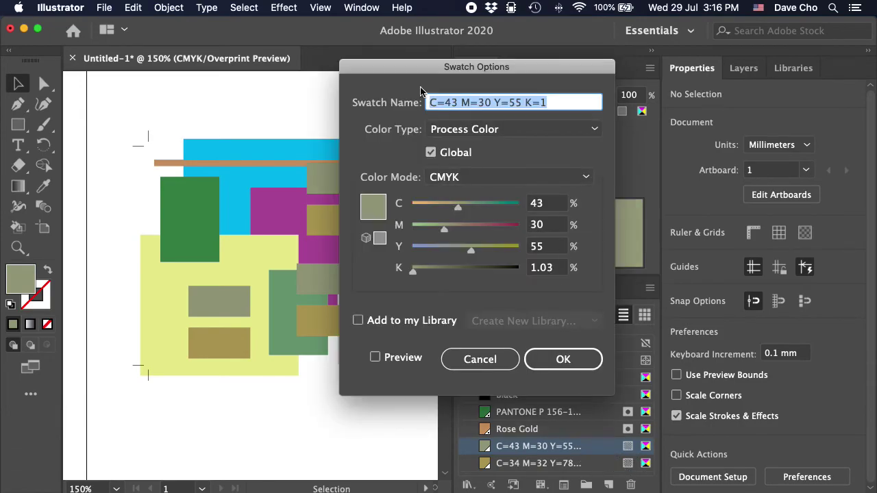
{"action": "left_click", "coordinate": [467, 362]}
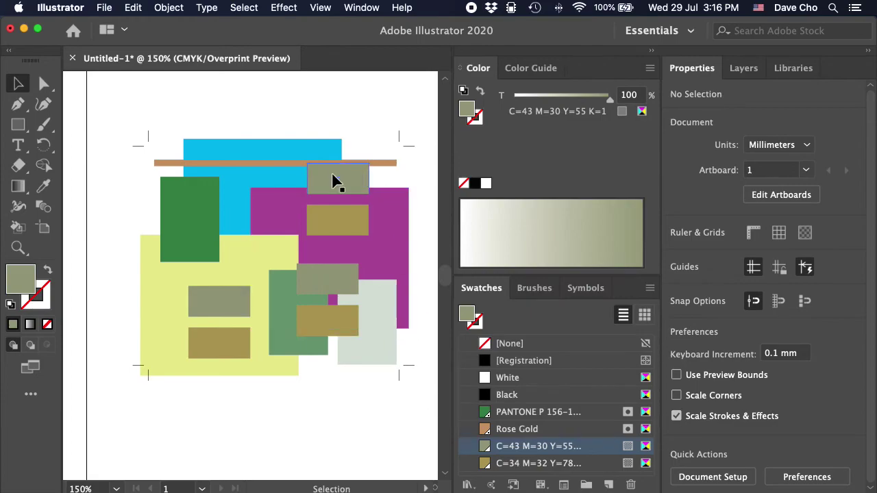
Apply the grey C=43 M=30 Y=55 swatch to the three grey rectangles
{"action": "left_click", "coordinate": [332, 177]}
{"action": "left_click", "coordinate": [323, 279], "text": "shift"}
{"action": "left_click", "coordinate": [218, 305], "text": "shift"}
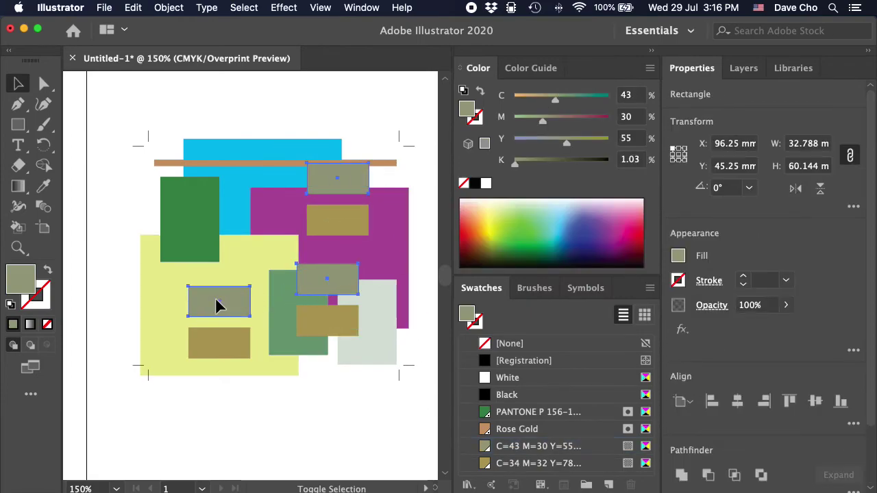
{"action": "left_click", "coordinate": [551, 447]}
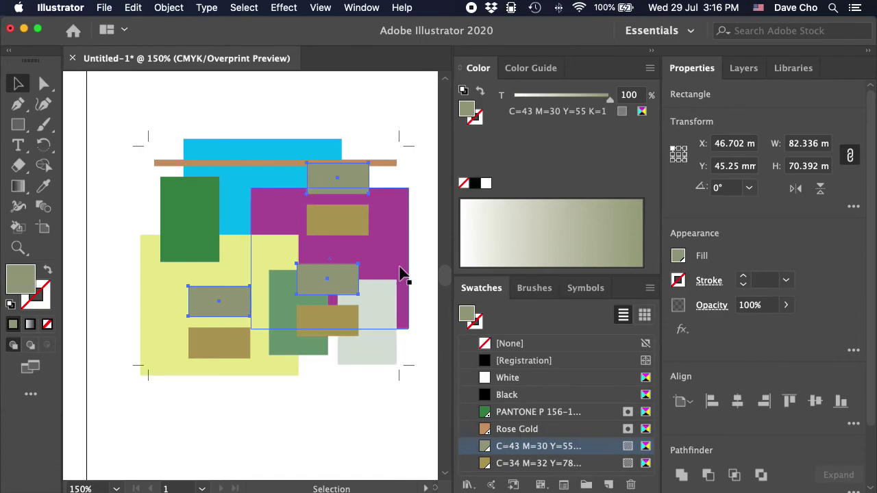
Fill the three gold rectangles with the global C=34 M=32 Y=78 swatch
{"action": "left_click", "coordinate": [339, 221]}
{"action": "left_click", "coordinate": [329, 322], "text": "shift"}
{"action": "left_click", "coordinate": [212, 343], "text": "shift"}
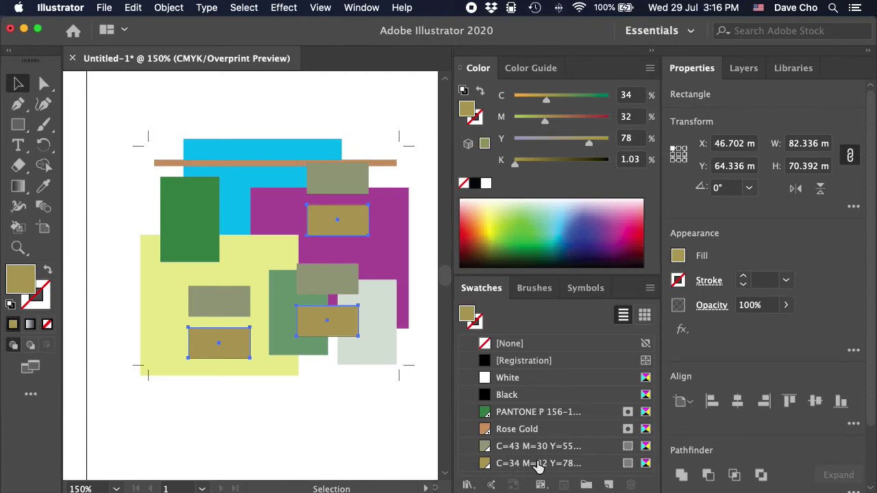
{"action": "left_click", "coordinate": [538, 464]}
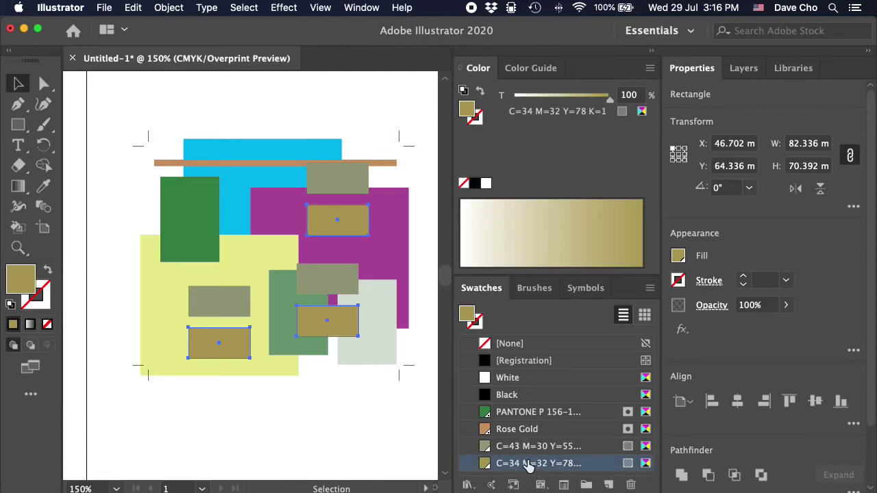
{"action": "left_click", "coordinate": [393, 418]}
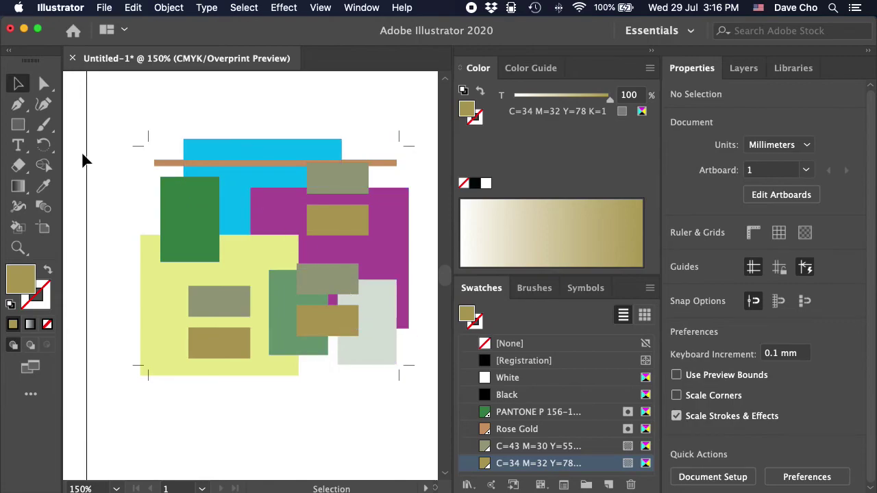
{"action": "left_click", "coordinate": [23, 127]}
Draw a rectangle over the dark green block and make it a 14 pt gold-stroked frame
{"action": "left_click_drag", "start_coordinate": [189, 200], "coordinate": [246, 279]}
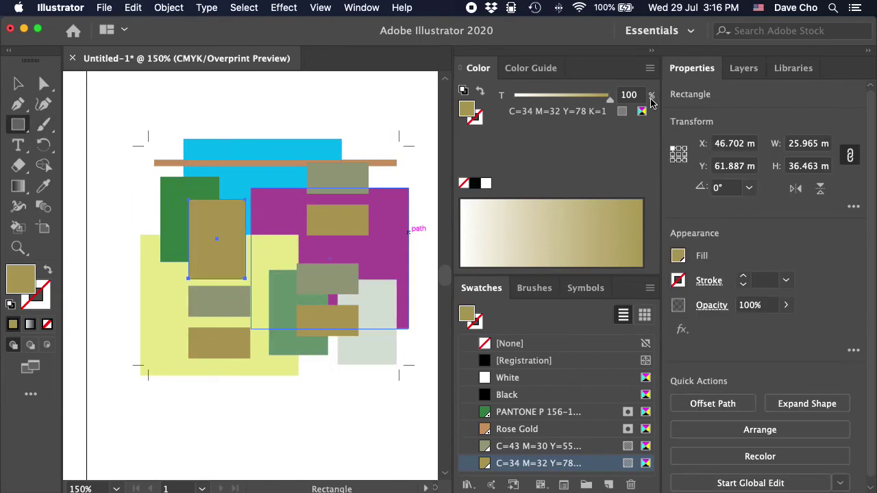
{"action": "left_click", "coordinate": [476, 117]}
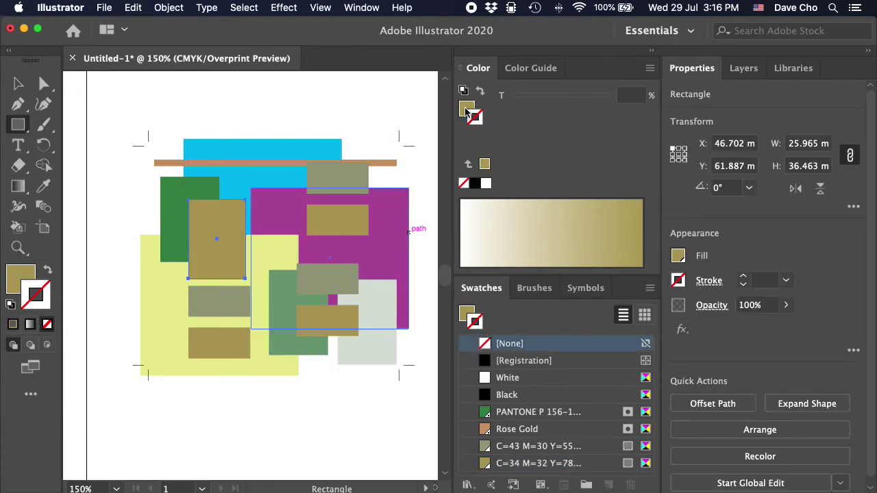
{"action": "left_click", "coordinate": [468, 108]}
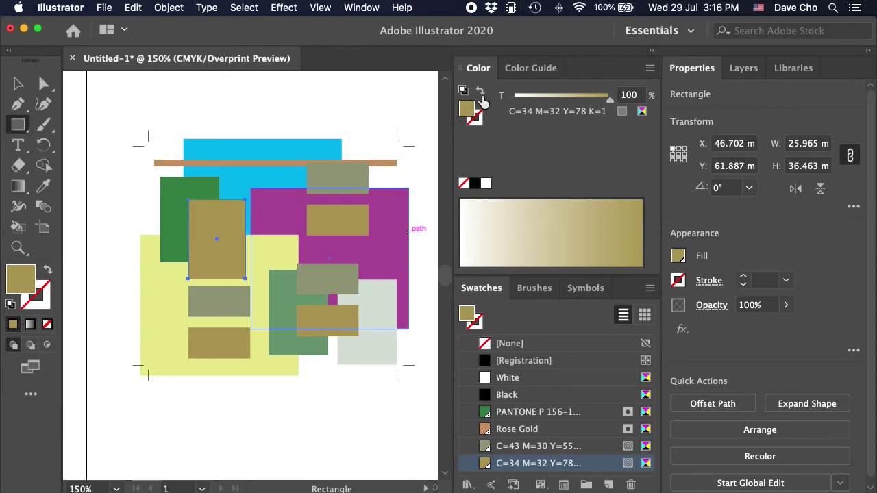
{"action": "left_click", "coordinate": [481, 94]}
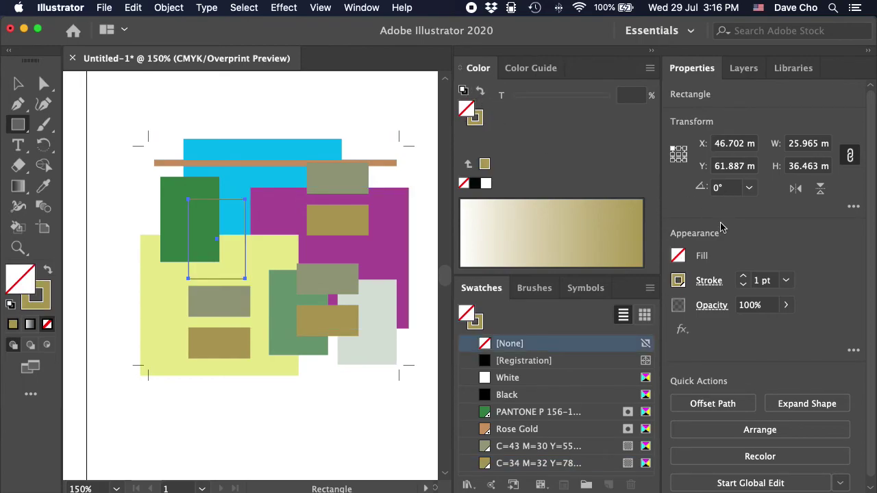
{"action": "left_click", "coordinate": [786, 280]}
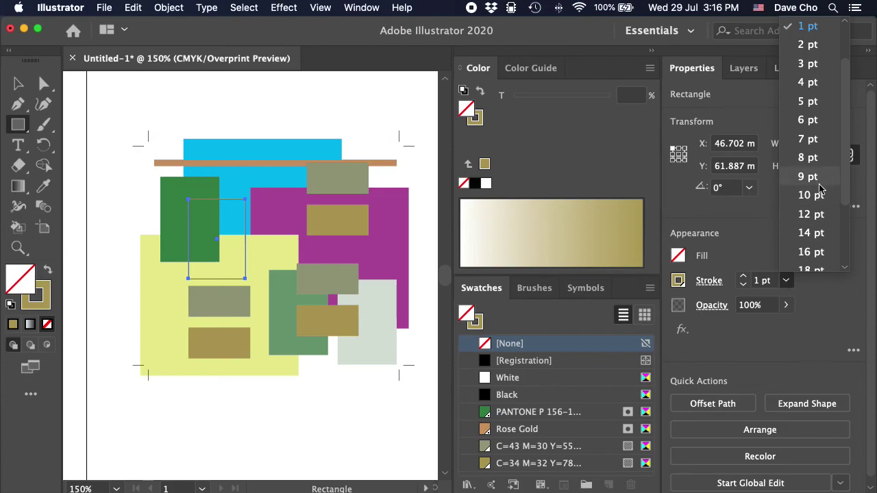
{"action": "left_click", "coordinate": [820, 233]}
{"action": "left_click", "coordinate": [18, 83]}
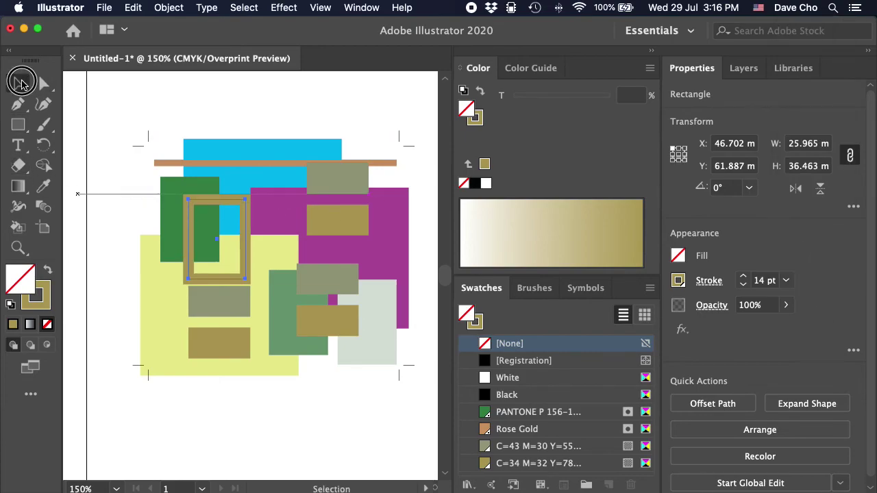
{"action": "left_click", "coordinate": [123, 137]}
{"action": "left_click_drag", "start_coordinate": [230, 206], "coordinate": [195, 190]}
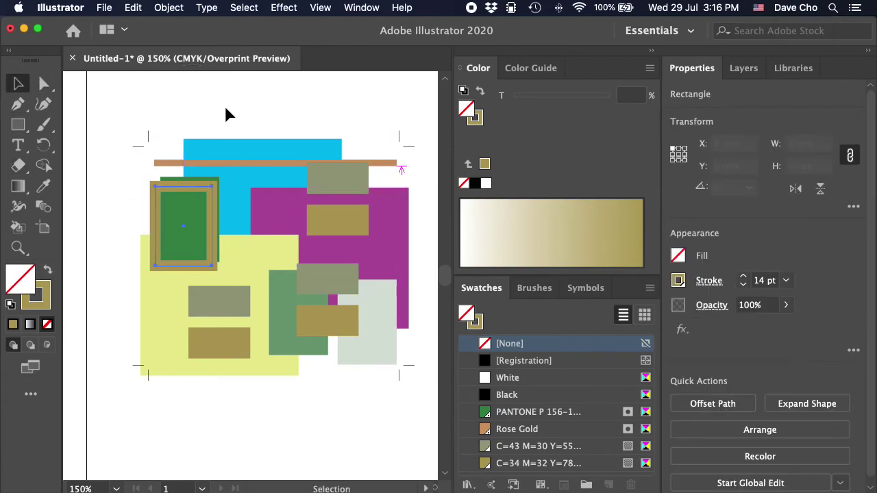
{"action": "left_click", "coordinate": [266, 130]}
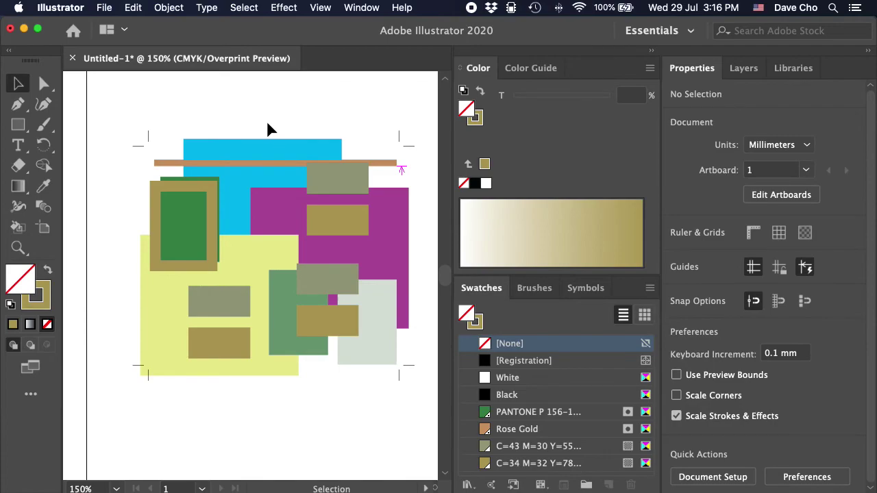
Add a large letter A in the C=43 grey-green swatch near the artwork's centre
{"action": "key", "text": "t"}
{"action": "left_click", "coordinate": [258, 110]}
{"action": "type", "text": "A"}
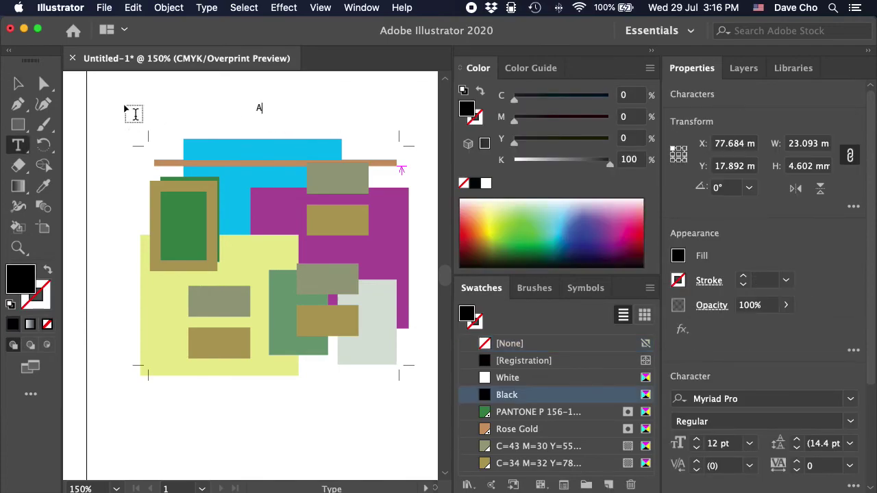
{"action": "key", "text": "Escape"}
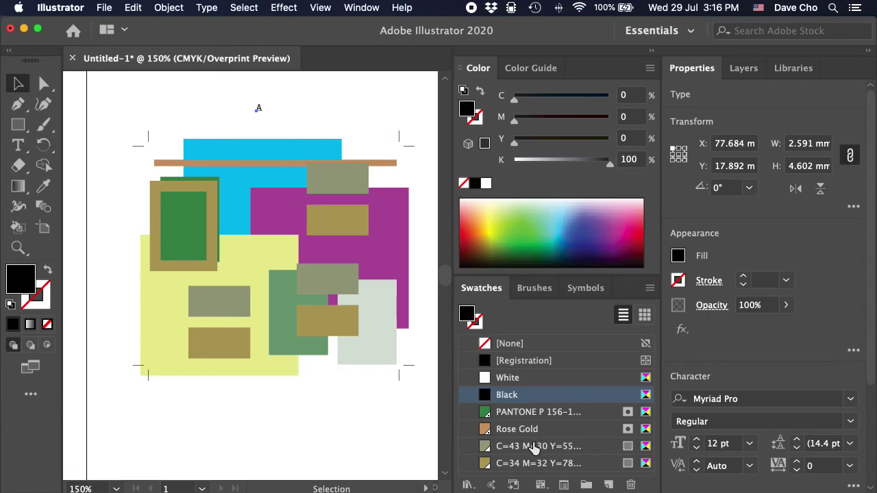
{"action": "left_click", "coordinate": [534, 447]}
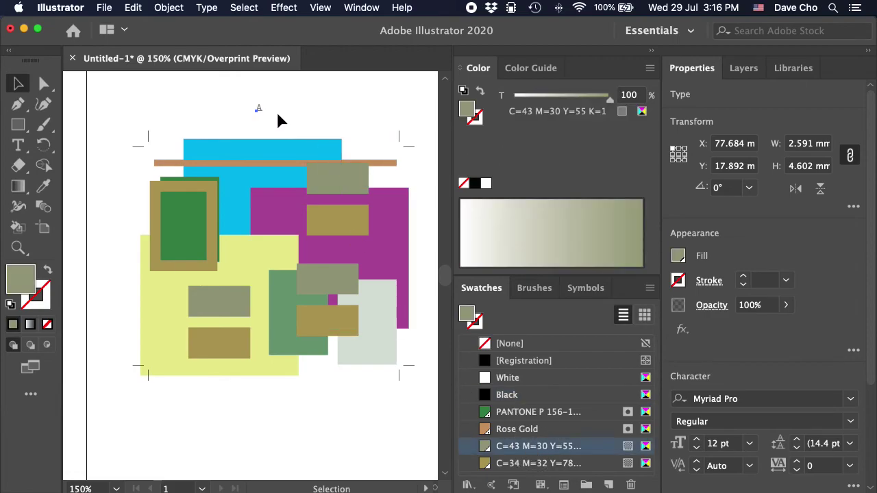
{"action": "left_click_drag", "start_coordinate": [263, 113], "coordinate": [317, 211]}
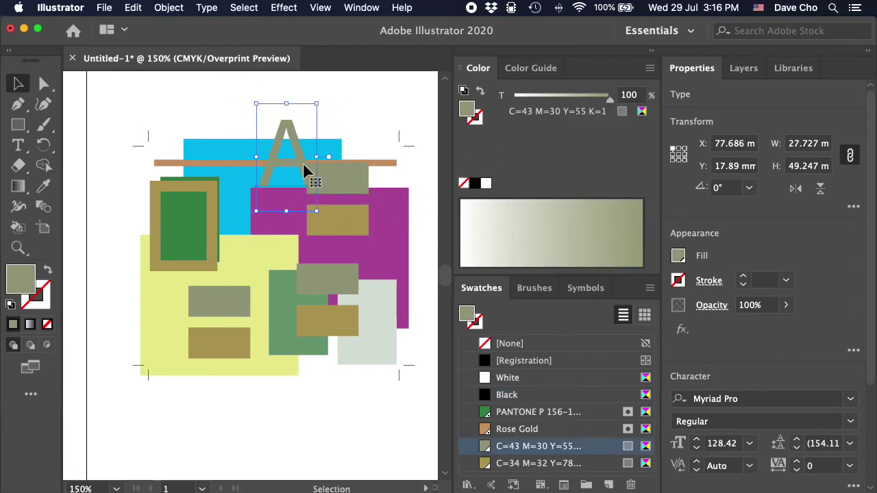
{"action": "left_click_drag", "start_coordinate": [304, 164], "coordinate": [265, 250]}
{"action": "left_click", "coordinate": [337, 78]}
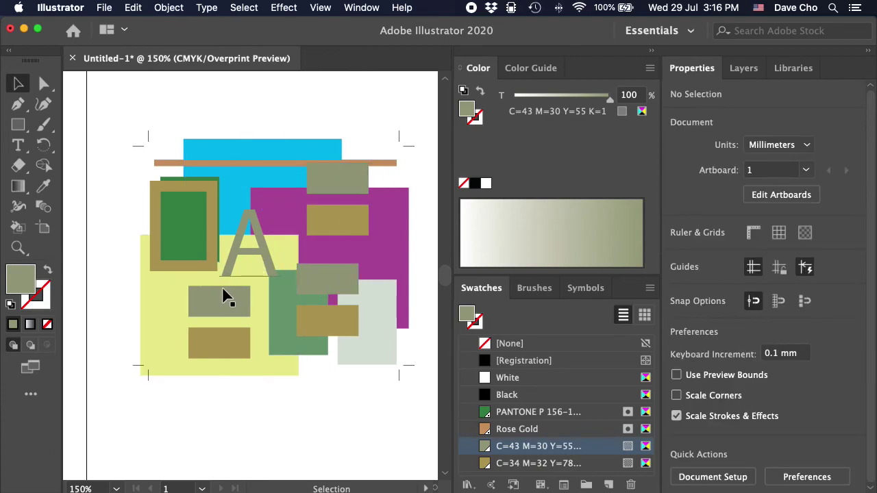
Change the grey-green global swatch's magenta to 69, turning it dusty rose
{"action": "double_click", "coordinate": [597, 448]}
{"action": "left_click_drag", "start_coordinate": [515, 69], "coordinate": [619, 74]}
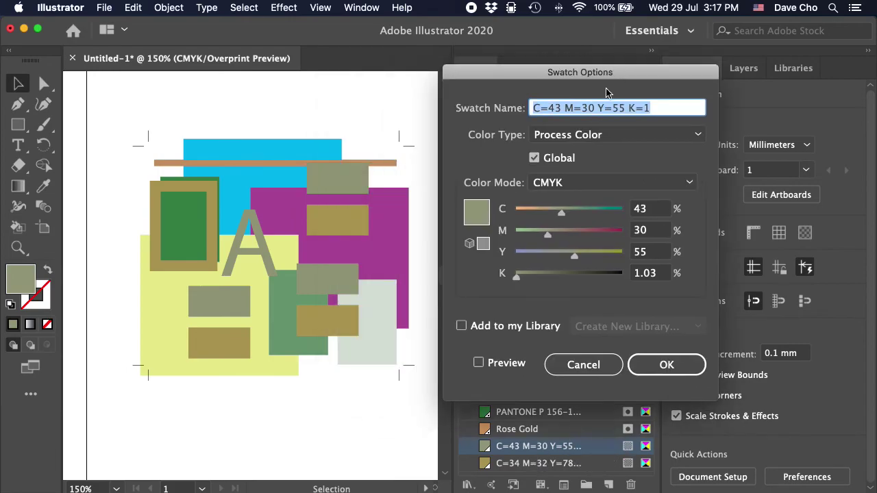
{"action": "left_click", "coordinate": [479, 362]}
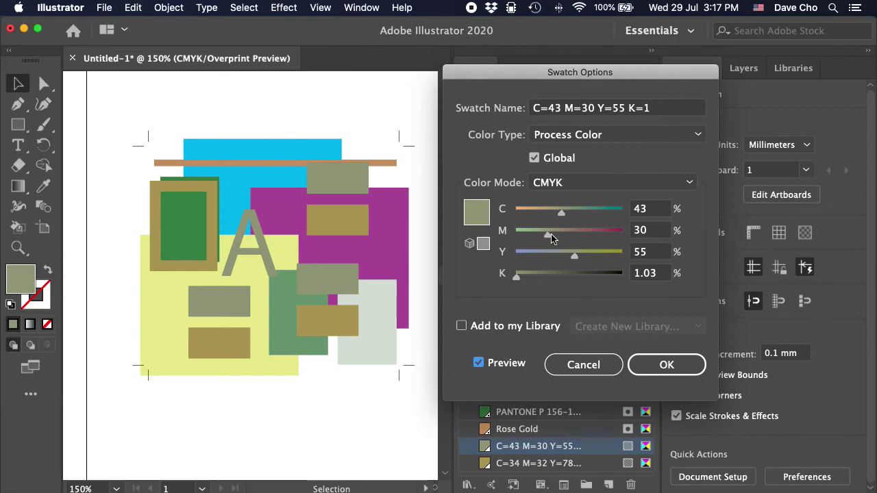
{"action": "left_click_drag", "start_coordinate": [552, 238], "coordinate": [618, 237]}
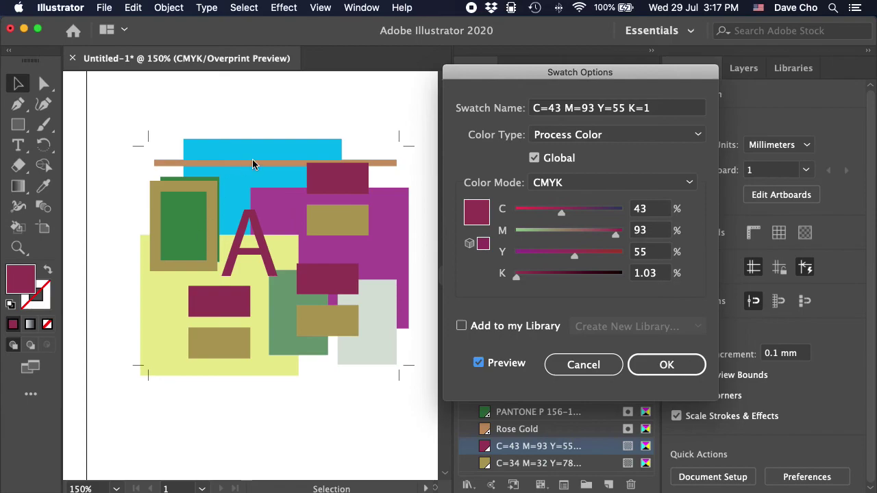
{"action": "left_click_drag", "start_coordinate": [596, 232], "coordinate": [587, 235]}
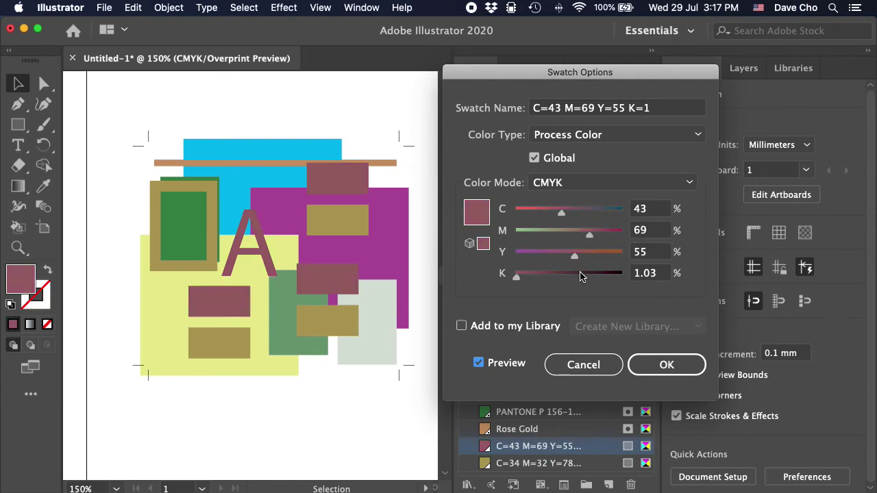
{"action": "left_click", "coordinate": [649, 364]}
Raise the gold global swatch's cyan to 89, recolouring its shapes green
{"action": "left_click", "coordinate": [560, 463]}
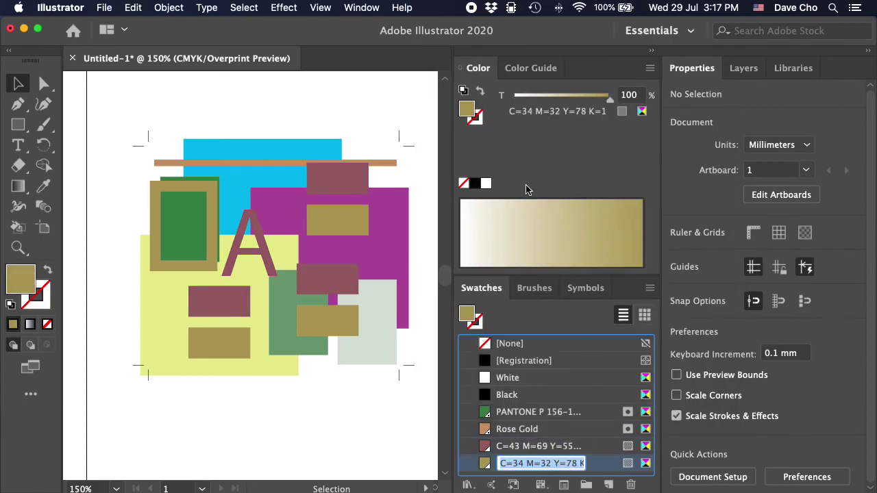
{"action": "left_click", "coordinate": [607, 478]}
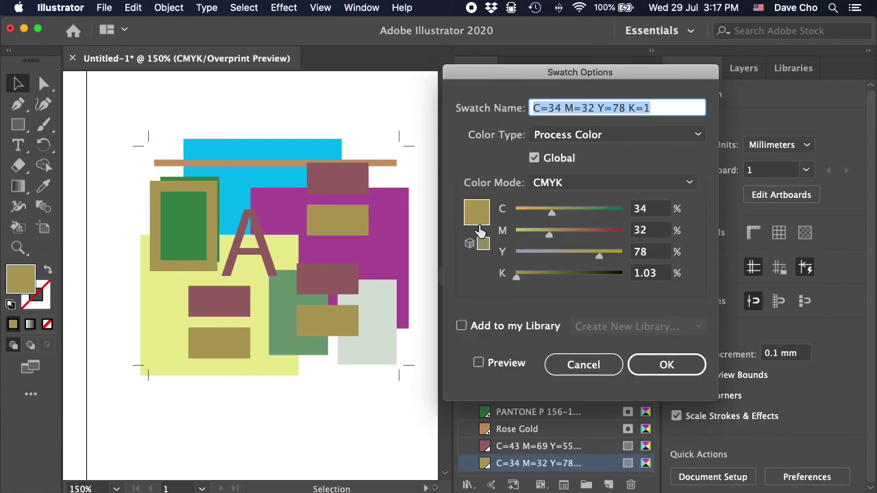
{"action": "left_click_drag", "start_coordinate": [554, 216], "coordinate": [613, 218]}
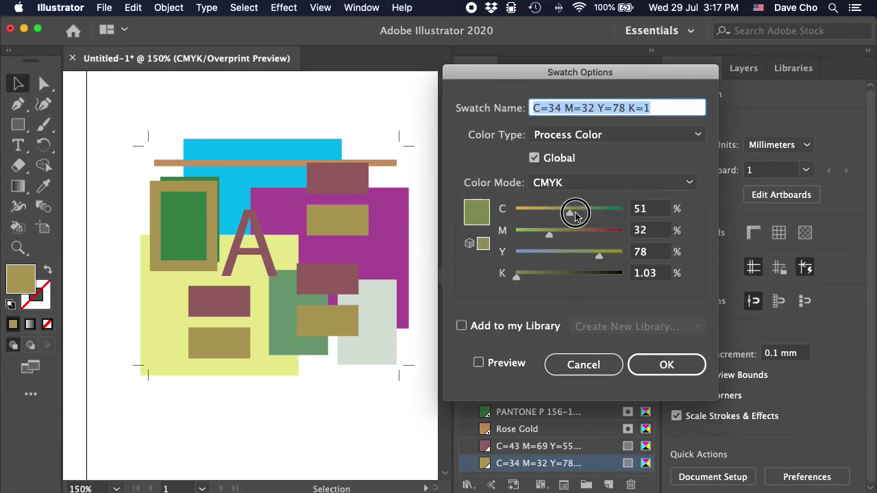
{"action": "left_click", "coordinate": [507, 365]}
{"action": "left_click", "coordinate": [508, 367]}
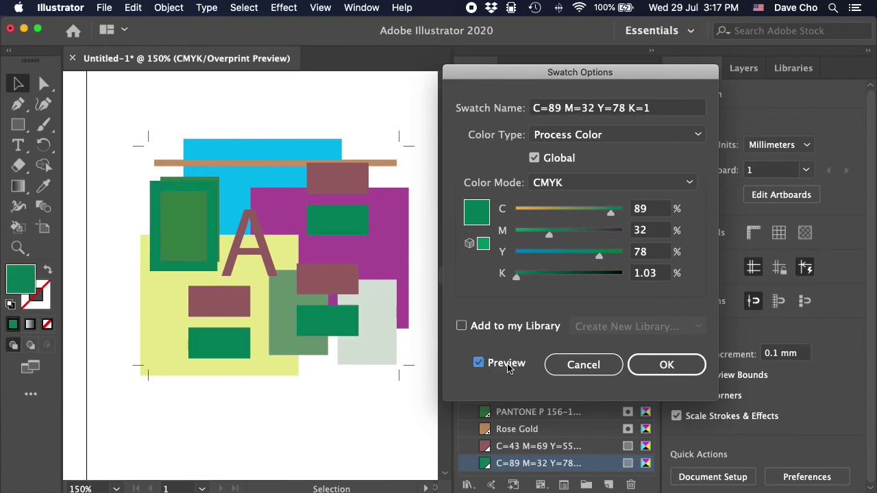
{"action": "left_click", "coordinate": [682, 370]}
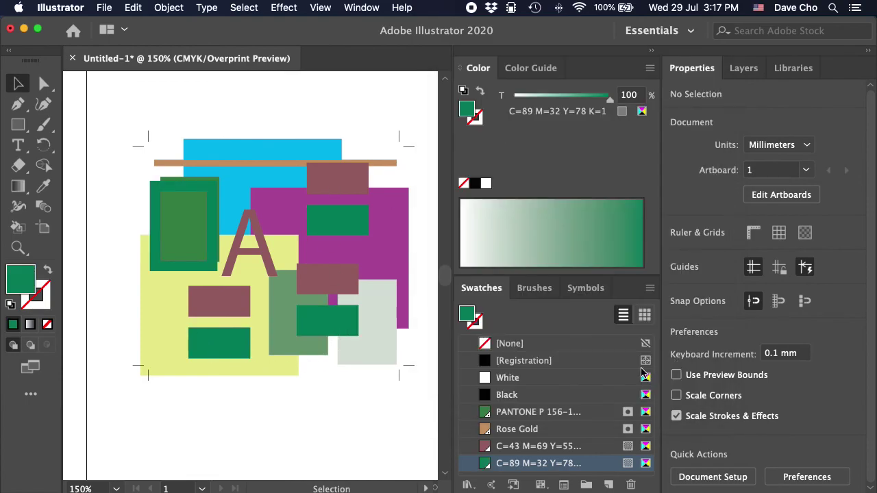